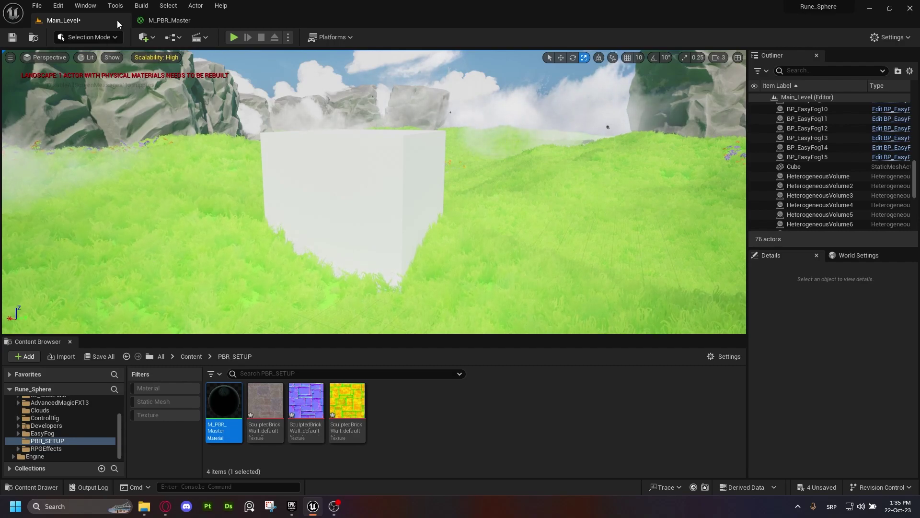
Step: Review the M_PBR_Master material graph and its Base Color, Metallic, Roughness, Emissive and Normal sections
left_click(170, 23)
scroll(378, 191, "down", 2)
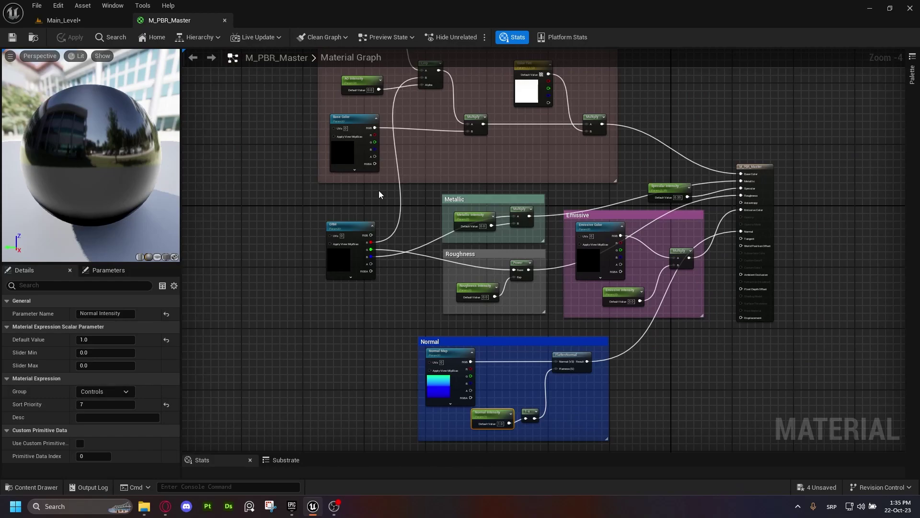
right_click_drag(401, 176, 370, 207)
scroll(387, 211, "down", 1)
right_click_drag(570, 116, 556, 116)
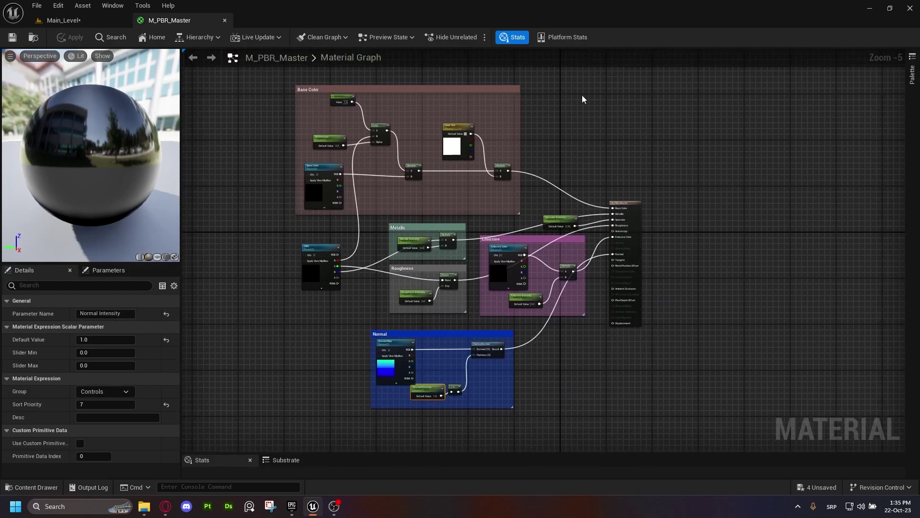
left_click_drag(263, 418, 230, 418)
left_click_drag(230, 416, 581, 132)
right_click_drag(579, 156, 593, 114)
Step: Examine the SculptedBrickWall textures in the PBR_SETUP folder, including the OcclusionRoughnessMetallic map's properties
left_click(88, 20)
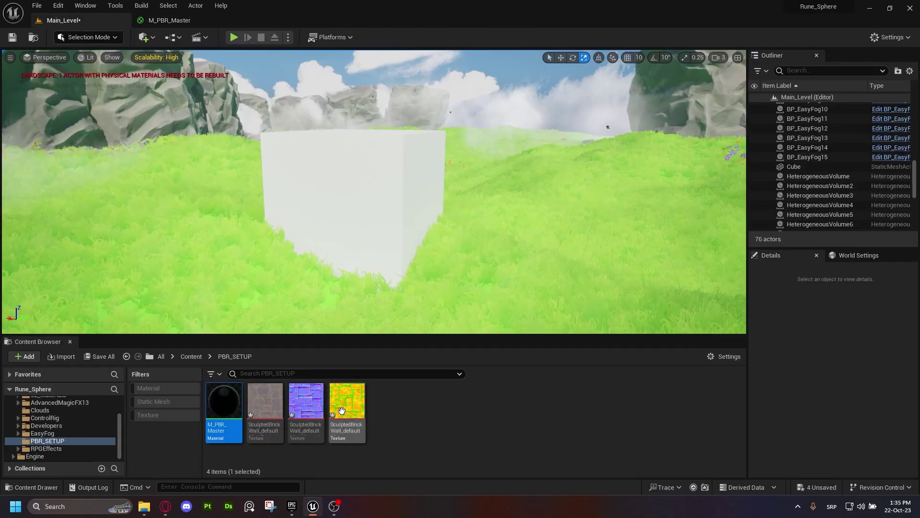
left_click(306, 403)
left_click(266, 413)
left_click(388, 413)
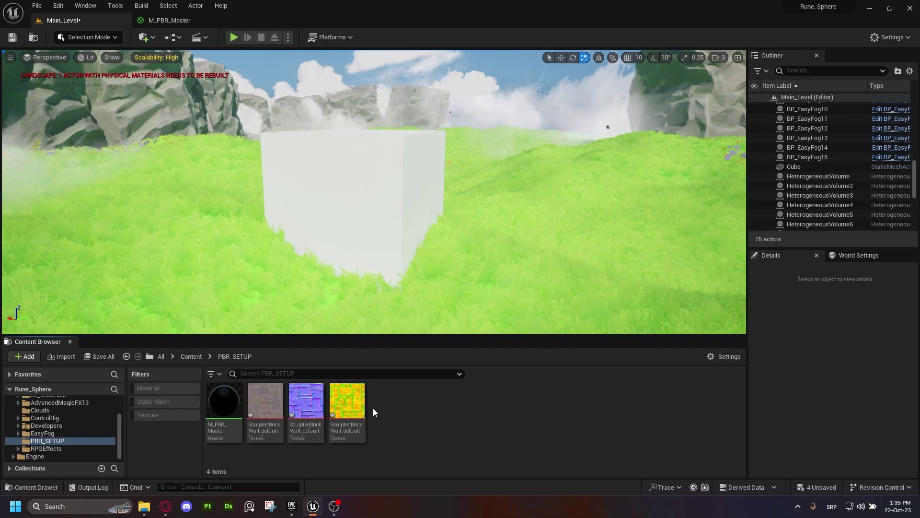
left_click(339, 425)
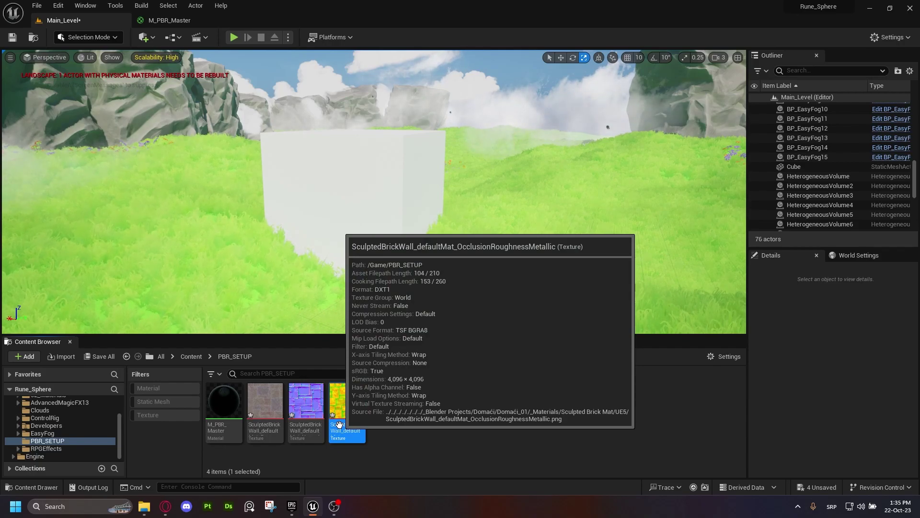
left_click(419, 452)
Step: Duplicate the M_PBR_Master material within the PBR_SETUP folder and name the copy M_PBR_Tileable_Master
left_click_drag(232, 421, 336, 400)
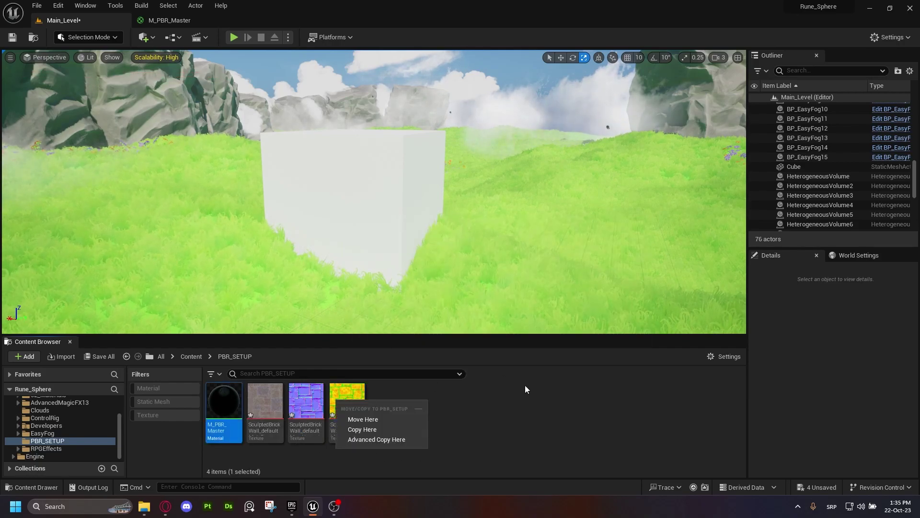
left_click(363, 429)
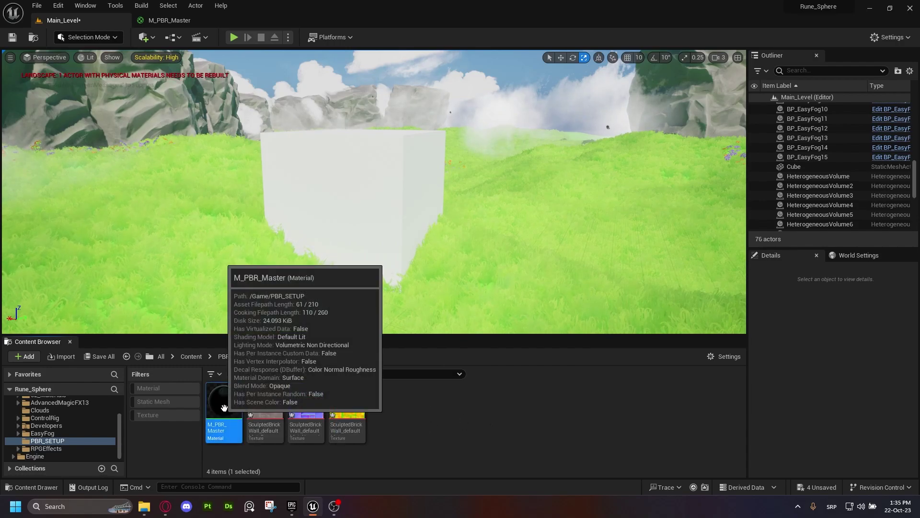
key("End")
key("BackSpace")
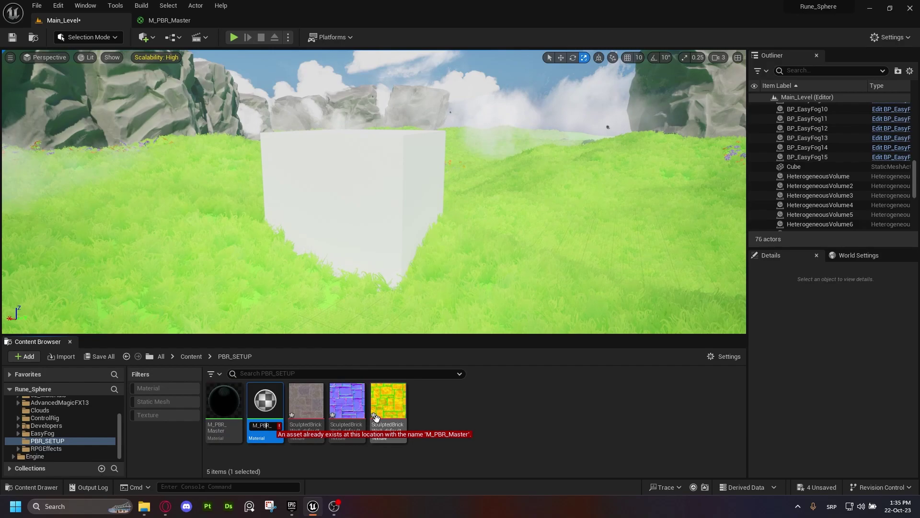
type("_Tileable_")
key("Return")
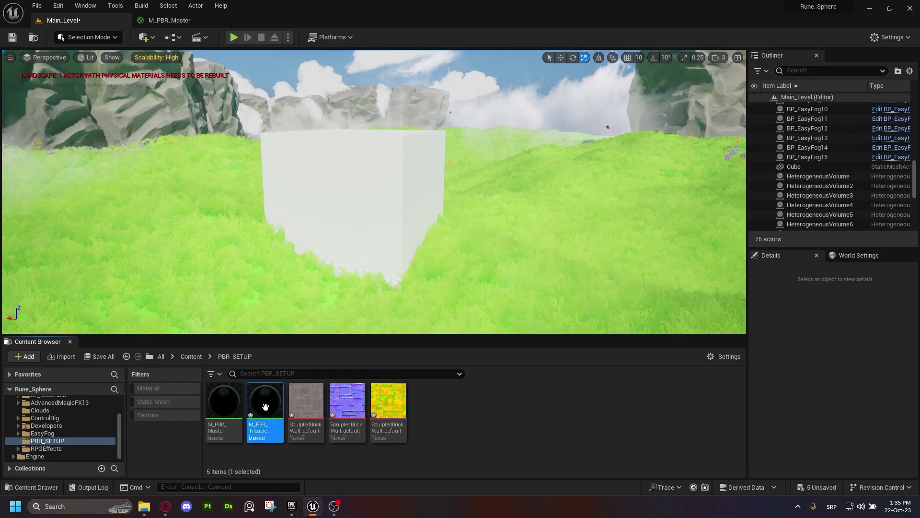
Step: Open the M_PBR_Tileable_Master material, dock its editor in the main window and close the M_PBR_Master editor
double_click(266, 408)
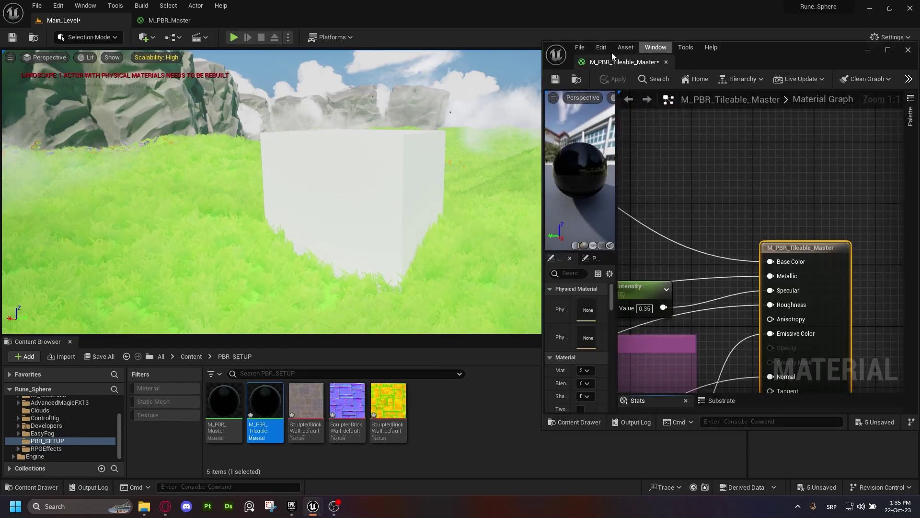
left_click_drag(611, 54, 223, 18)
left_click(214, 21)
left_click(225, 20)
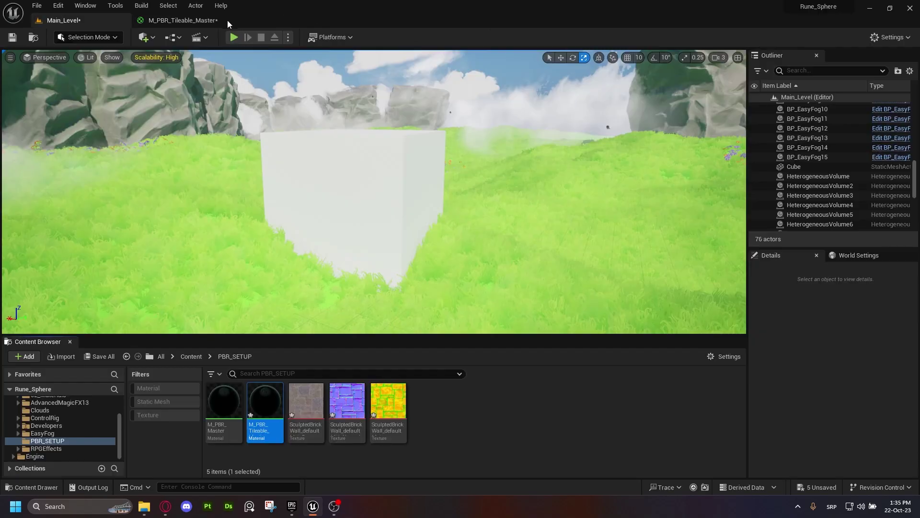
left_click(171, 20)
scroll(605, 151, "down", 4)
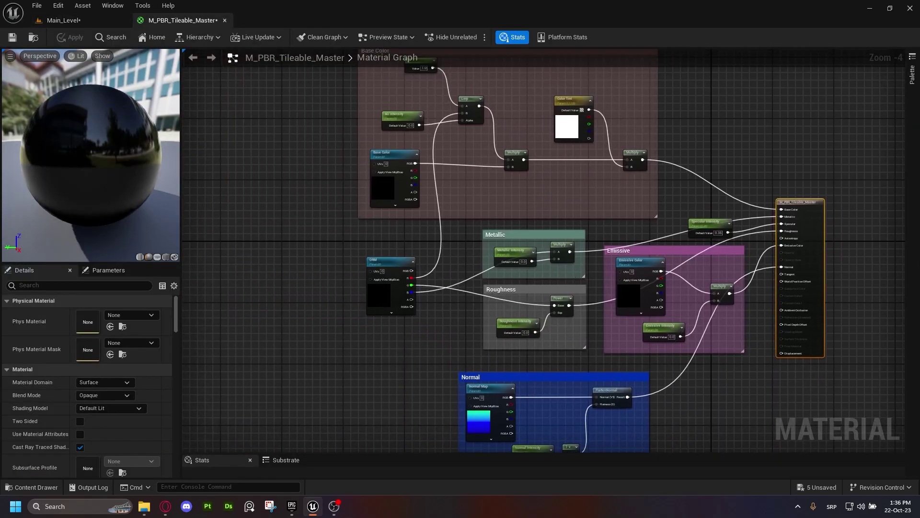
right_click_drag(295, 196, 391, 184)
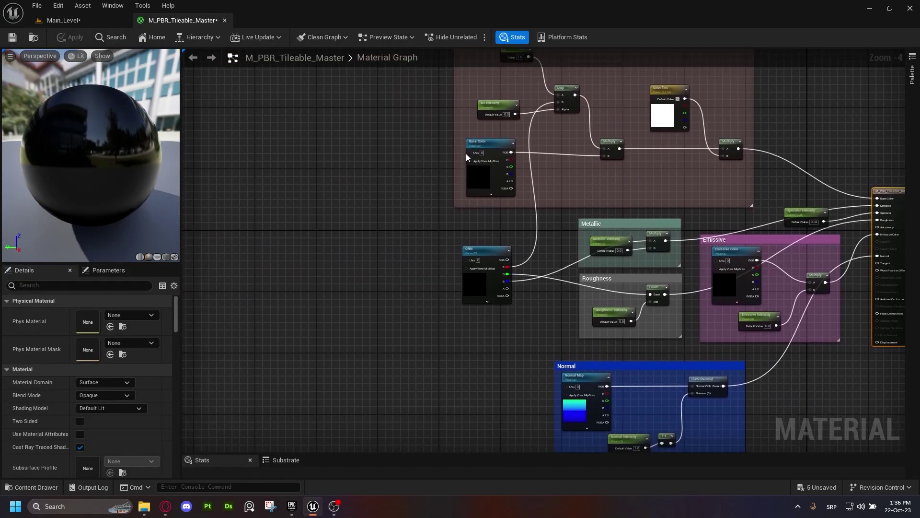
left_click_drag(469, 153, 355, 154)
left_click(283, 199)
left_click_drag(467, 260, 366, 244)
left_click(276, 207)
Step: Add a Texture Coordinate node in the empty area to the left of the existing material graph
right_click_drag(277, 206, 536, 181)
right_click_drag(367, 238, 482, 221)
scroll(372, 221, "up", 2)
right_click(372, 221)
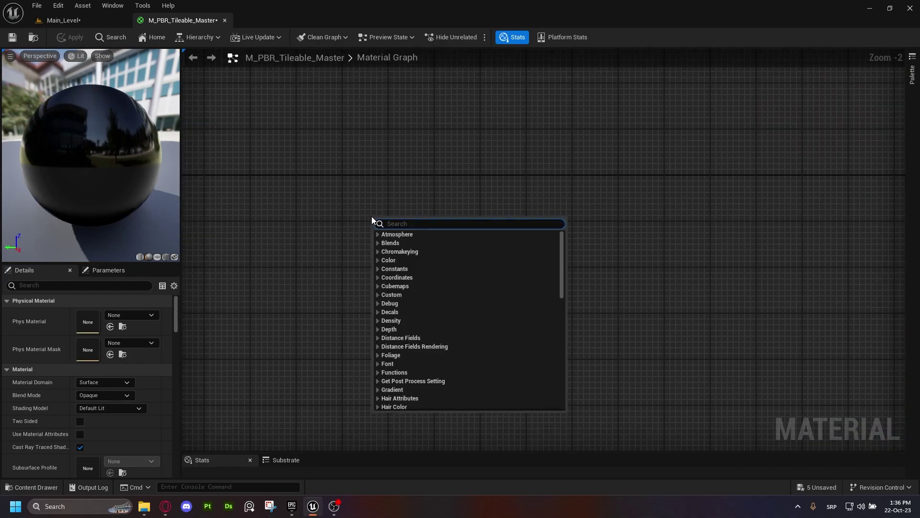
type("tex c")
key("Return")
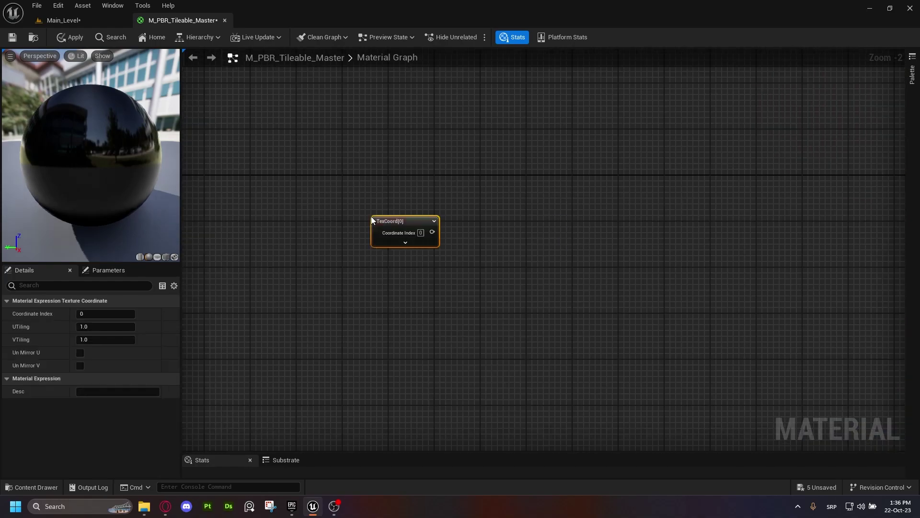
left_click_drag(391, 224, 375, 241)
Step: Add a Multiply node beside the Texture Coordinate node and connect the coordinates to its A input
right_click_drag(438, 225, 408, 221)
scroll(422, 220, "up", 1)
scroll(467, 244, "up", 1)
left_click(464, 240)
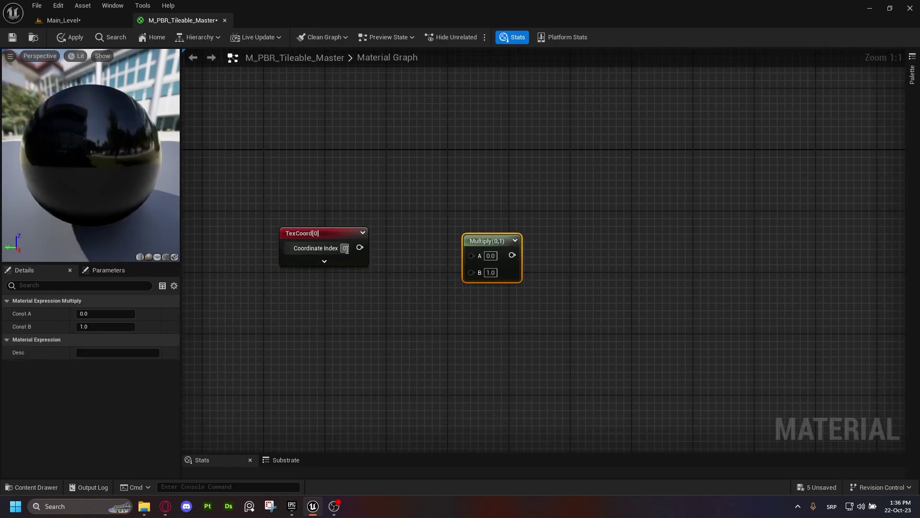
left_click_drag(360, 247, 500, 236)
left_click_drag(608, 181, 238, 322)
right_click_drag(312, 356, 368, 306)
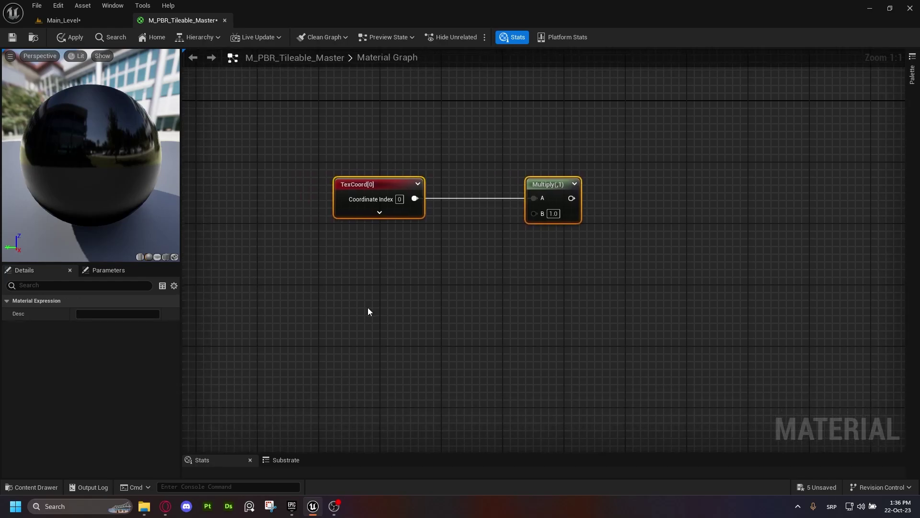
left_click_drag(602, 152, 301, 263)
right_click_drag(385, 254, 347, 245)
key("3")
left_click(323, 274)
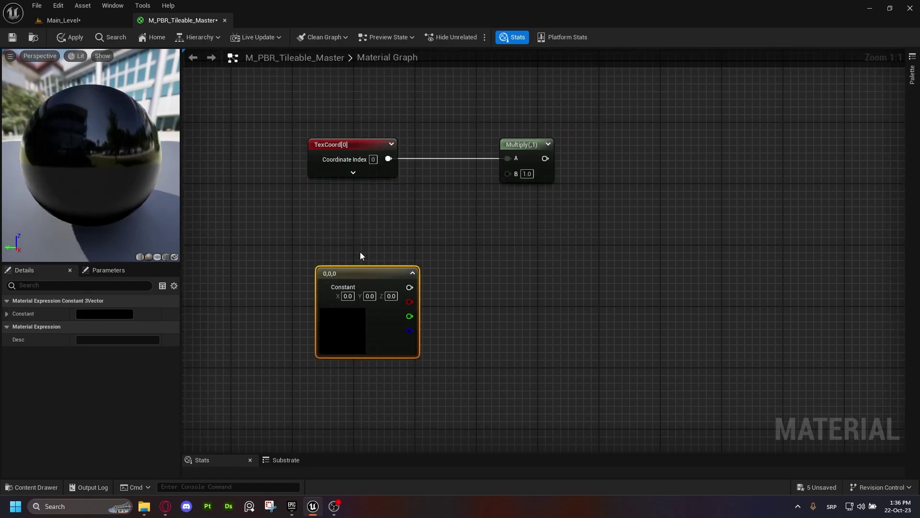
left_click_drag(353, 261, 317, 213)
left_click_drag(345, 274, 330, 255)
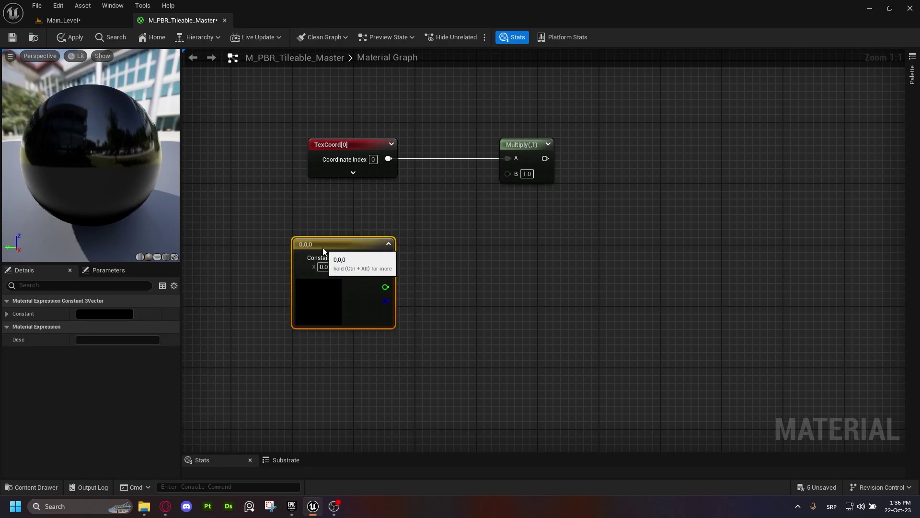
left_click(7, 314)
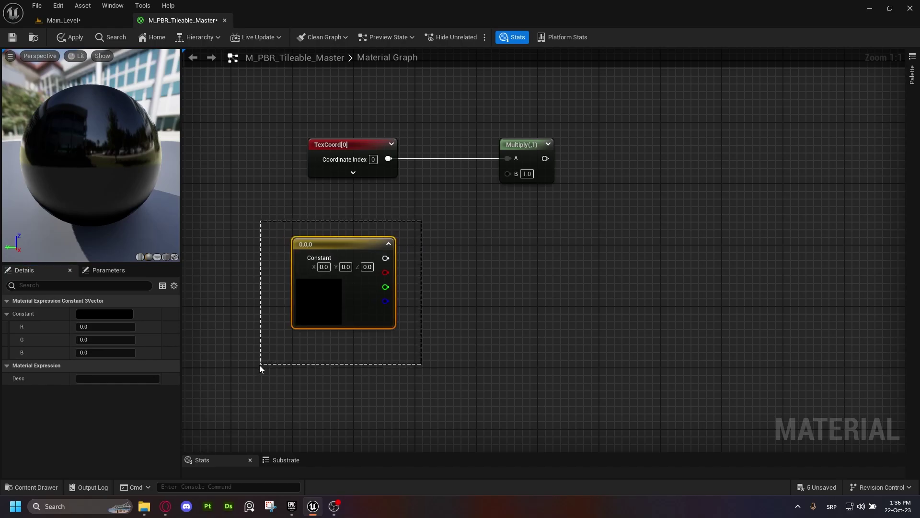
key("Delete")
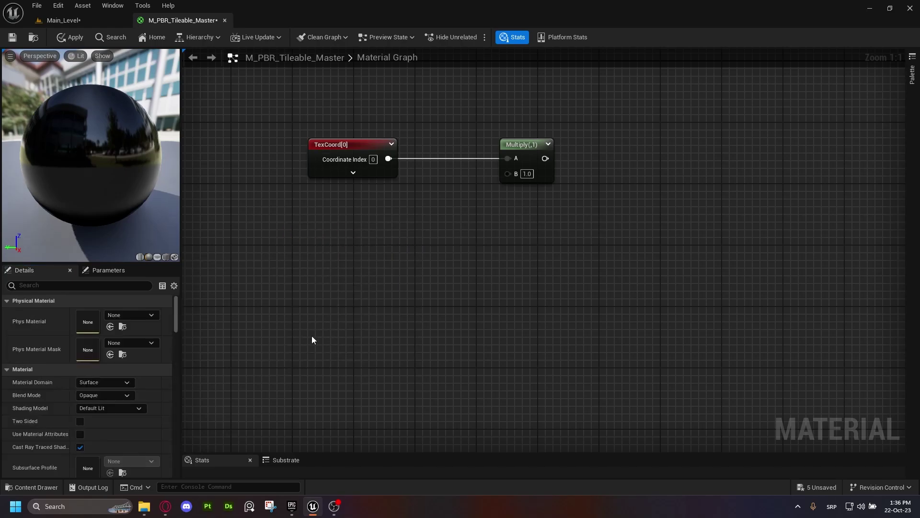
Step: Create a scalar parameter named Tile U below the Texture Coordinate node
left_click(327, 251)
type("sssss")
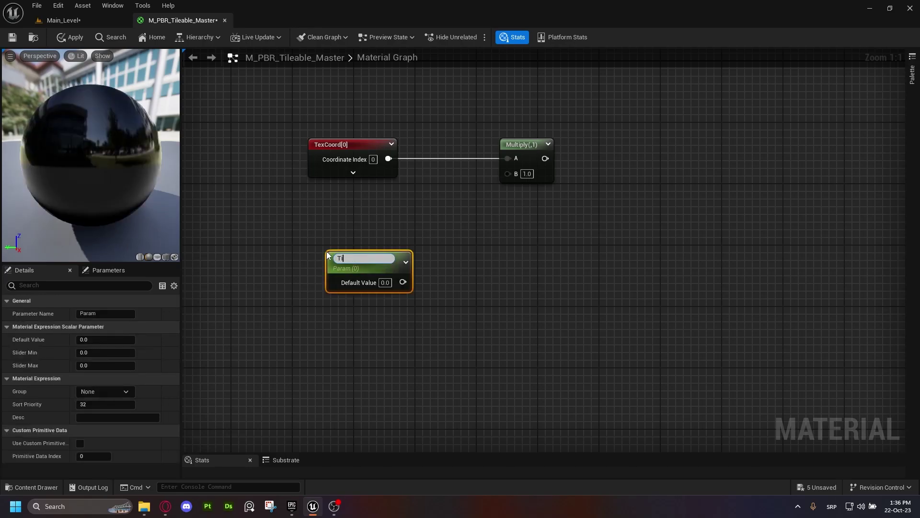
key("Return")
Step: Duplicate the Tile U parameter and rename the copy Tile V
key("ctrl+d")
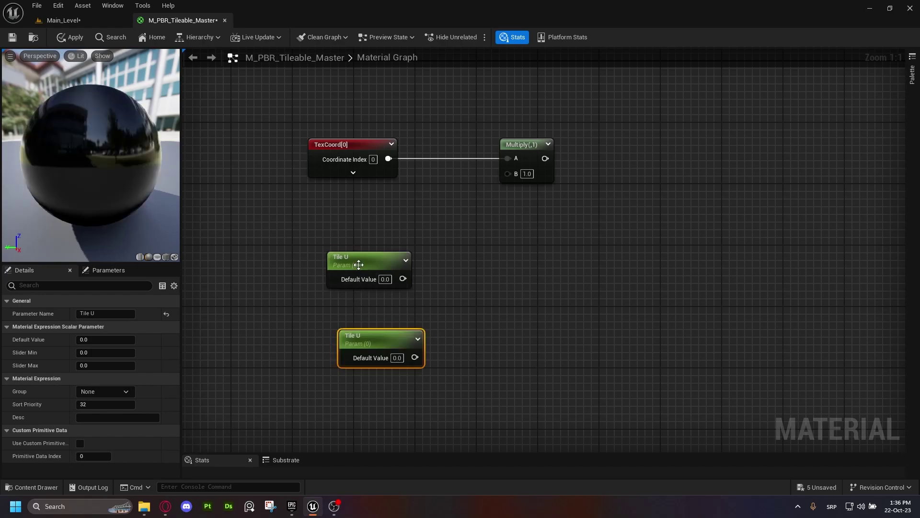
left_click_drag(357, 263, 352, 243)
left_click(369, 330)
left_click(372, 338)
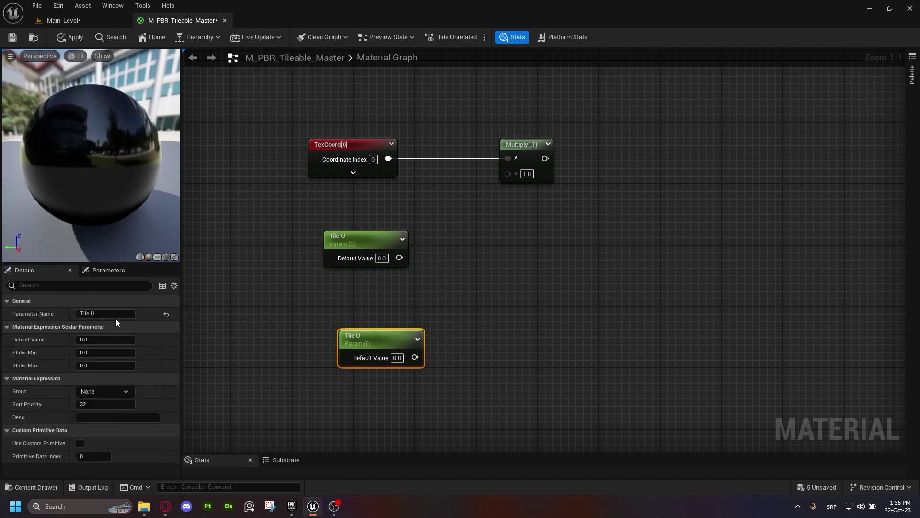
left_click(114, 314)
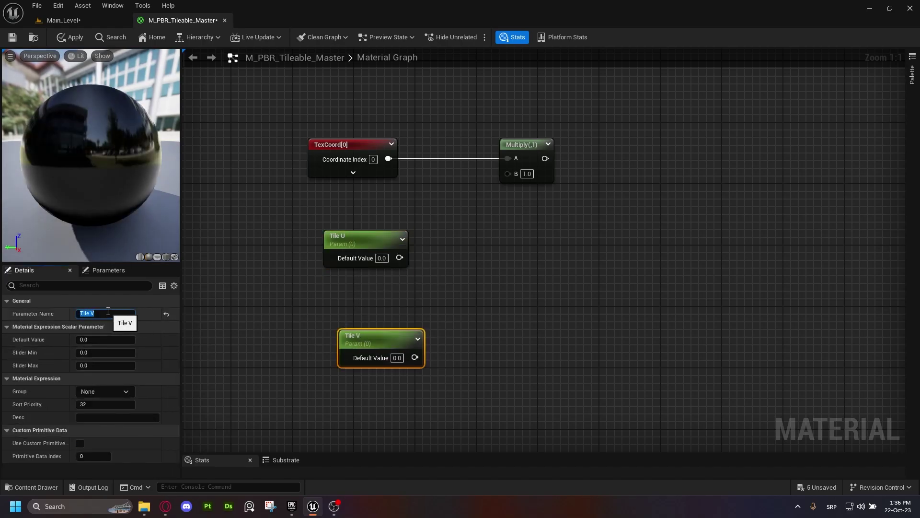
key("Return")
Step: Stack Tile V directly beneath Tile U and move both parameters further down and left of the Texture Coordinate node
left_click_drag(354, 335, 339, 289)
left_click_drag(428, 225, 359, 281)
double_click(358, 283)
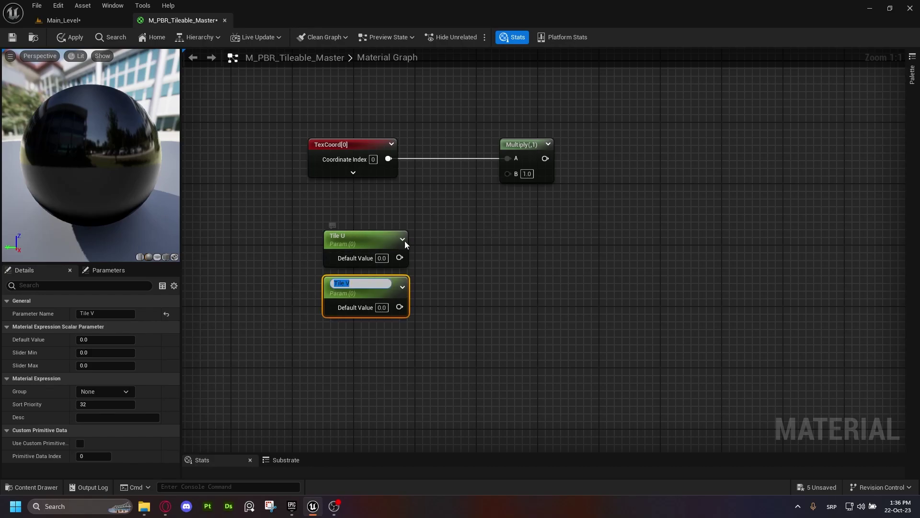
left_click_drag(442, 206, 324, 336)
left_click(448, 253)
left_click(379, 262)
left_click(429, 259)
right_click_drag(429, 259, 377, 268)
left_click_drag(378, 240, 236, 336)
right_click_drag(355, 281, 397, 275)
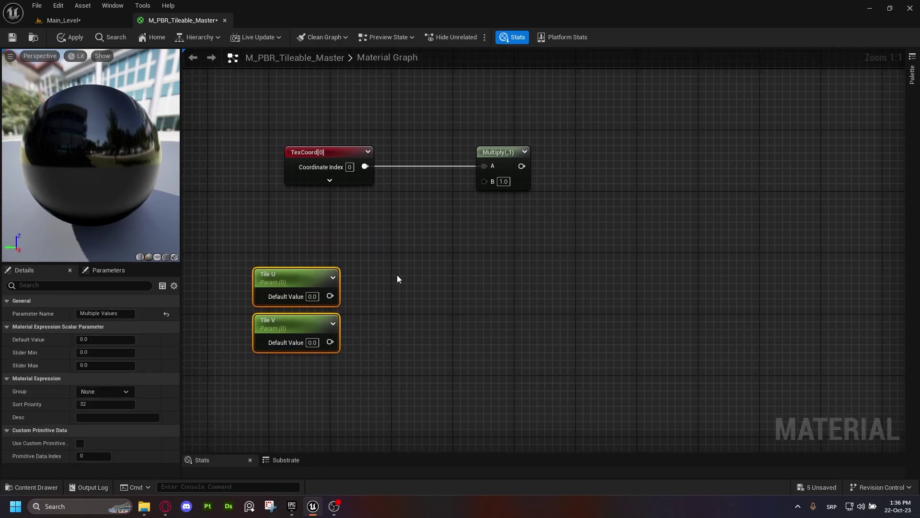
Step: Combine Tile U as A and Tile V as B in a new AppendVector node and connect its output to Multiply's B input
left_click_drag(329, 296, 484, 182)
left_click(383, 246)
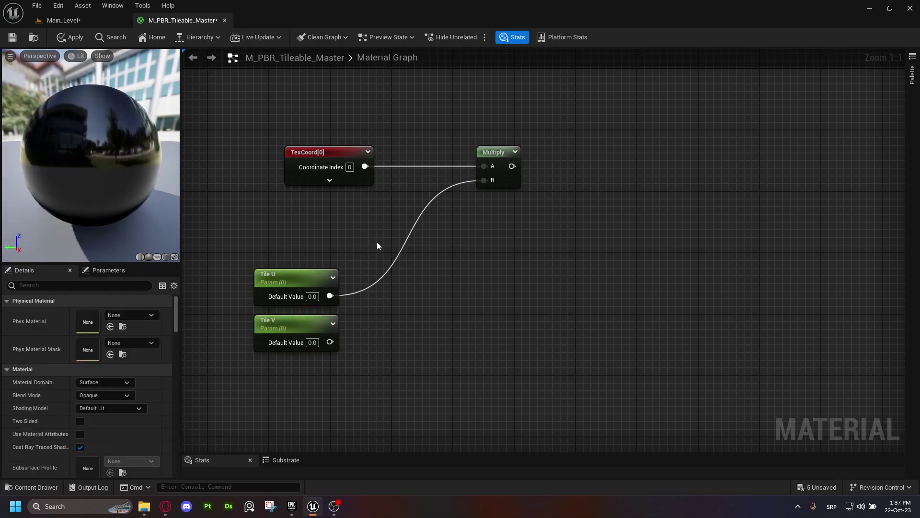
right_click(422, 290)
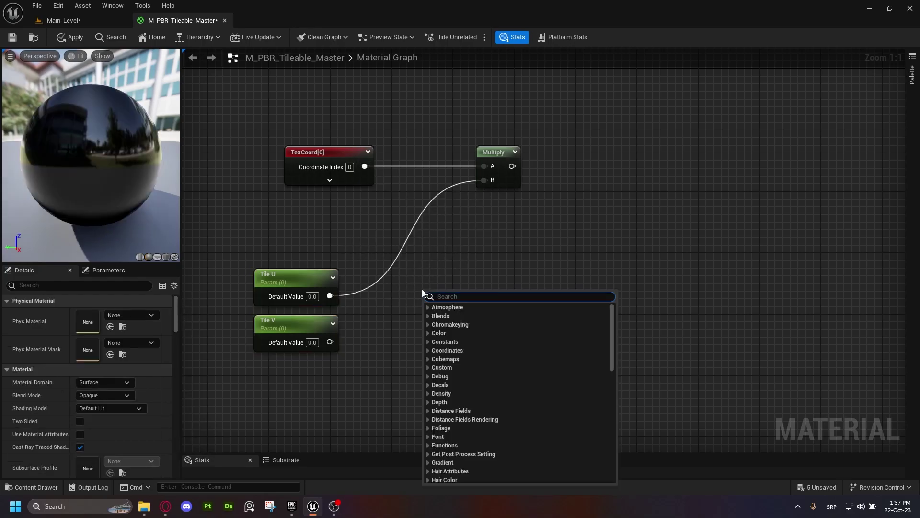
type("append")
key("Up")
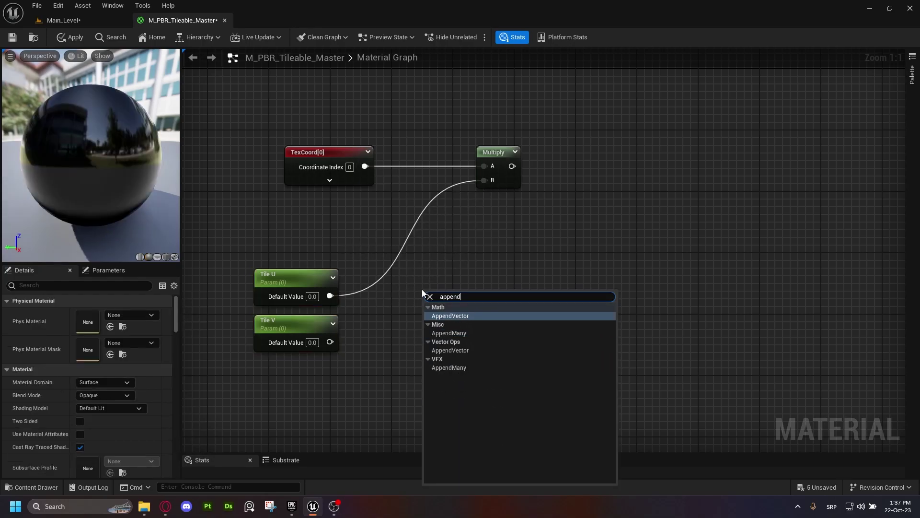
key("Return")
left_click_drag(439, 291, 416, 255)
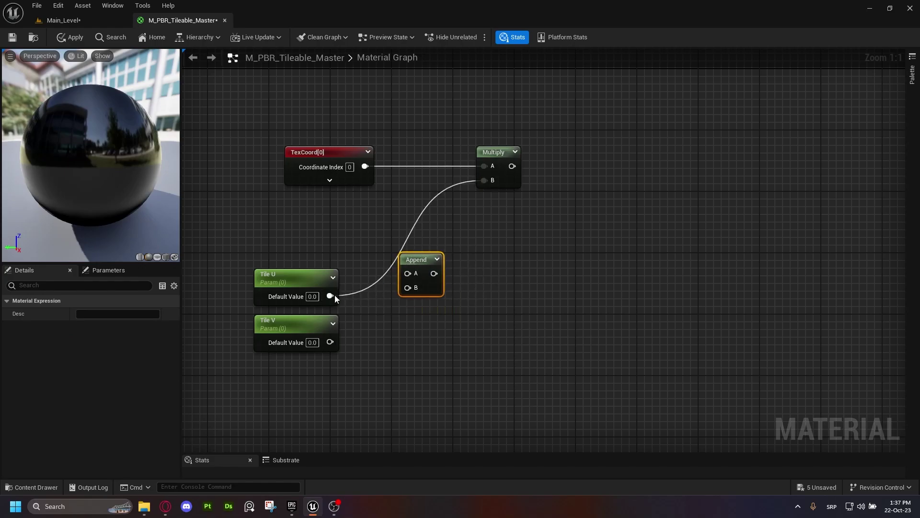
left_click_drag(330, 296, 331, 342)
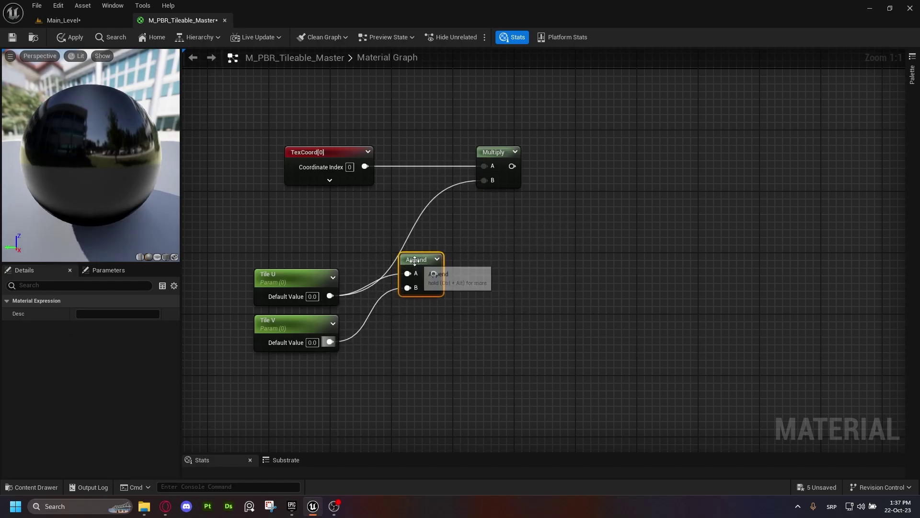
left_click_drag(415, 259, 484, 181)
Step: Set the default values of both the Tile U and Tile V parameters to 1
left_click_drag(317, 297, 304, 299)
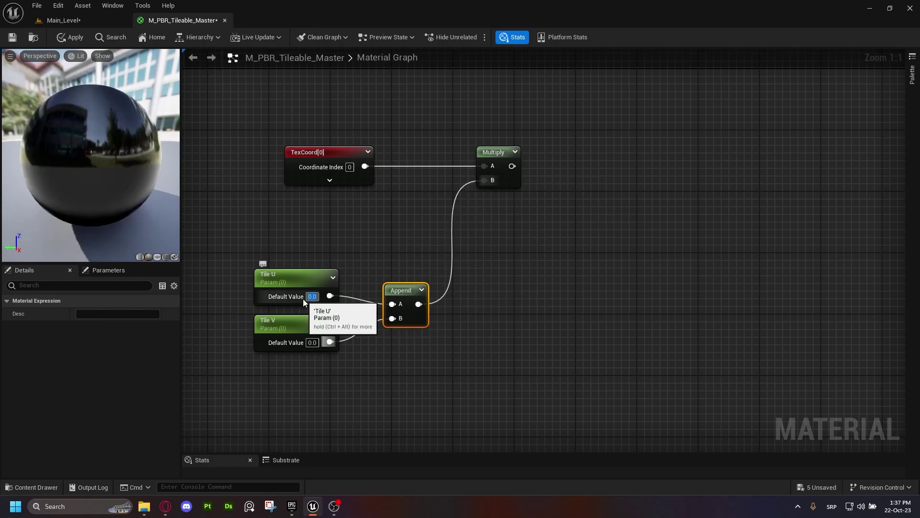
type("1")
key("Return")
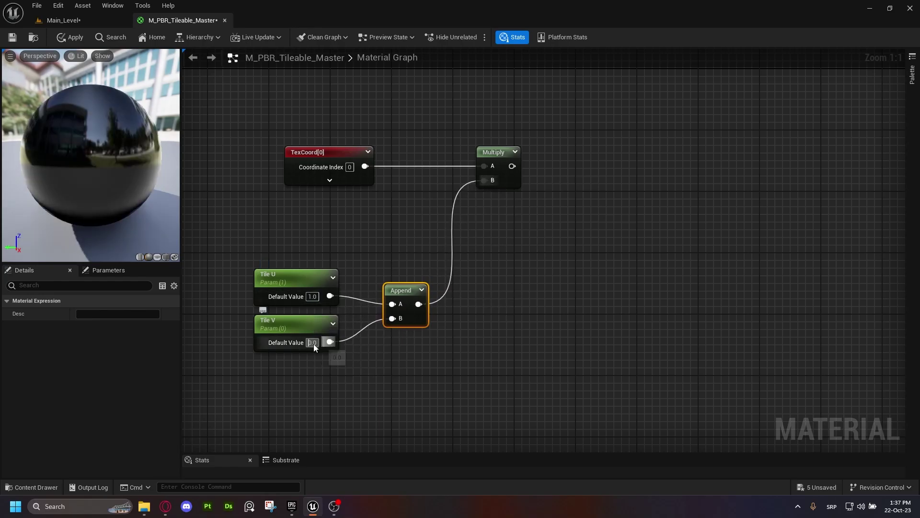
left_click(313, 343)
type("1")
key("Return")
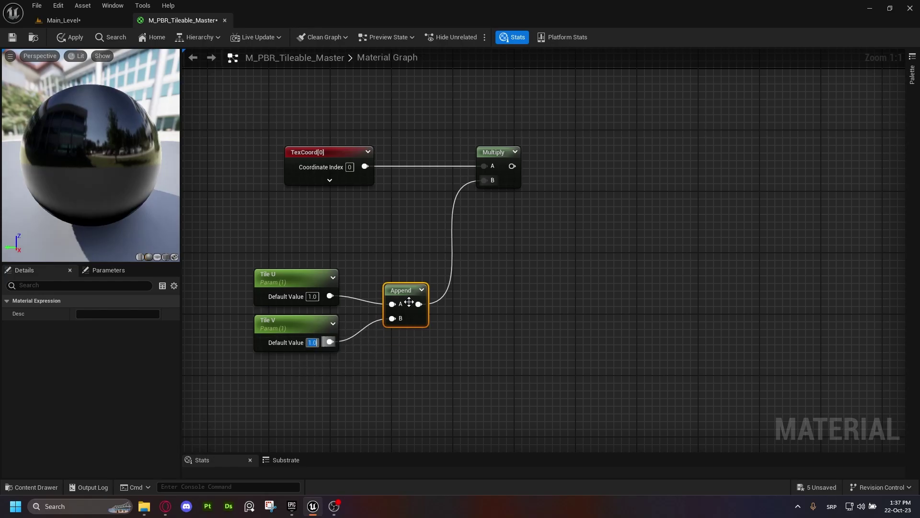
Step: Nudge the Append node right and connect Multiply's output to the UVs of the Base Color and ORM texture samples
left_click_drag(410, 300, 421, 295)
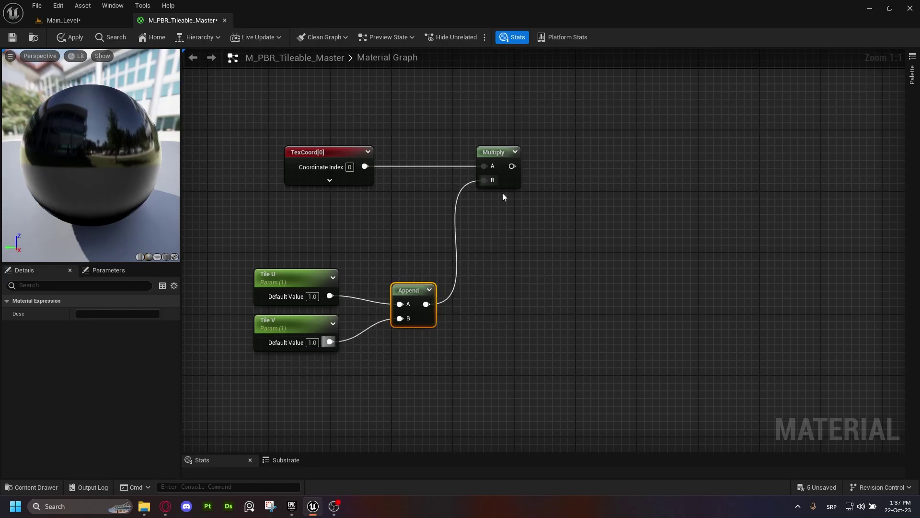
left_click_drag(539, 125, 287, 348)
scroll(376, 303, "down", 1)
scroll(376, 303, "down", 2)
right_click_drag(382, 295, 354, 270)
scroll(426, 255, "down", 1)
left_click_drag(299, 273, 671, 147)
left_click_drag(671, 256, 301, 273)
Step: Connect Multiply's output to the UVs of the Normal Map and Emissive Color texture samples
right_click_drag(305, 278, 281, 242)
left_click_drag(277, 237, 741, 345)
right_click_drag(289, 237, 245, 240)
left_click_drag(230, 239, 825, 224)
right_click_drag(236, 181, 509, 175)
left_click(353, 169)
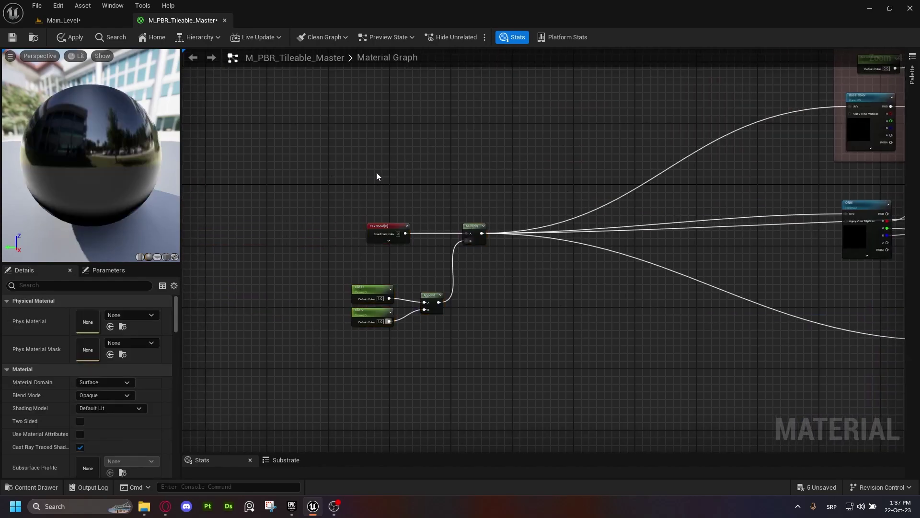
Step: Save the M_PBR_Tileable_Master material
scroll(351, 167, "up", 1)
right_click_drag(351, 167, 293, 131)
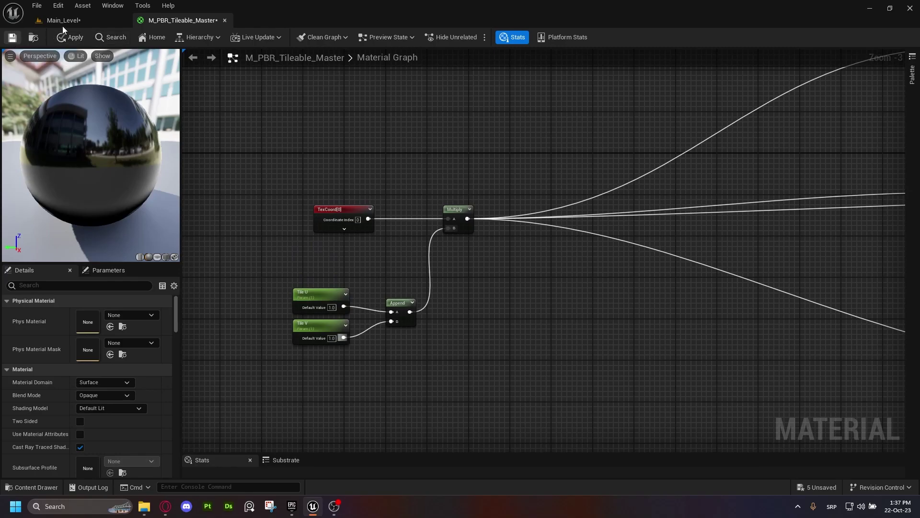
left_click(8, 40)
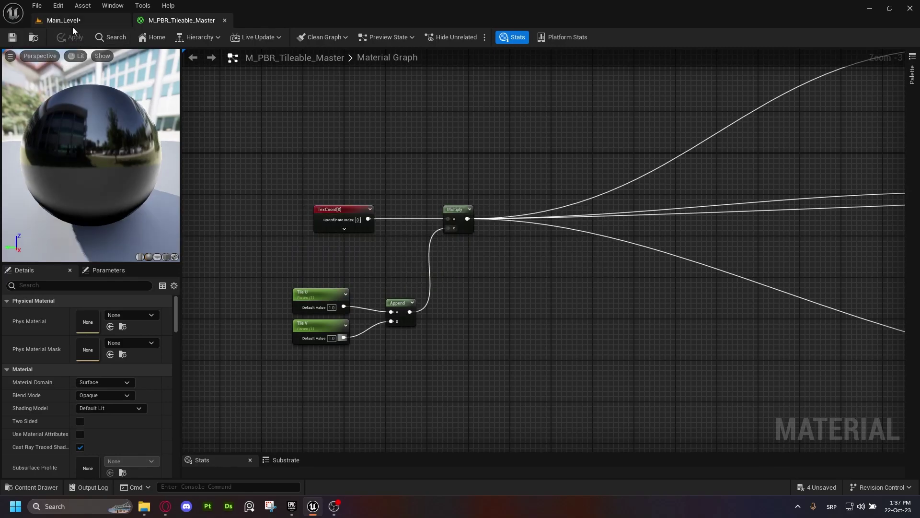
Step: Return to Main_Level and create a material instance from M_PBR_Tileable_Master
left_click(67, 21)
right_click(265, 404)
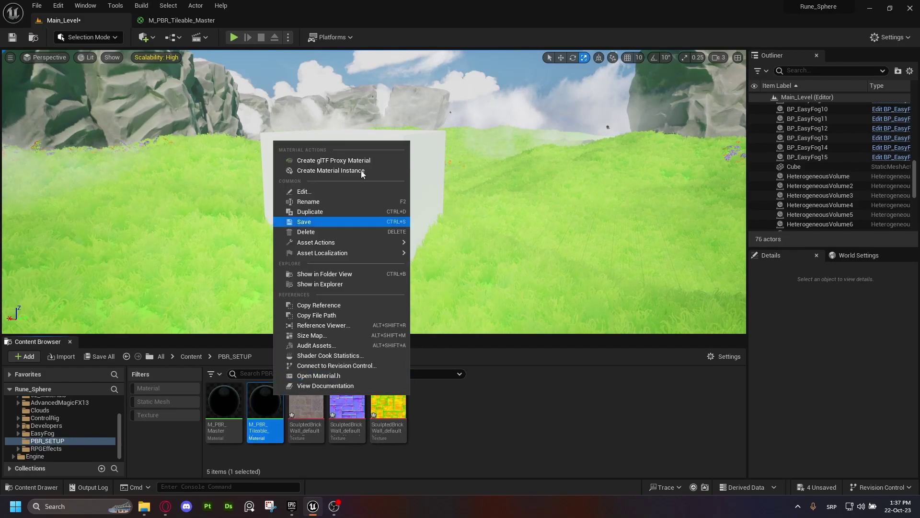
left_click(325, 170)
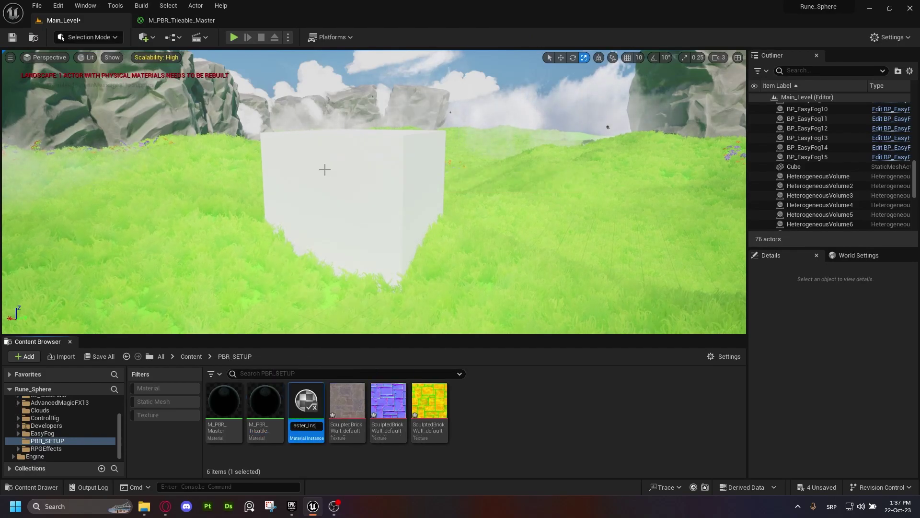
Step: Name the new material instance MI_PBR_Tileable_01
key("BackSpace")
key("BackSpace")
key("BackSpace")
key("BackSpace")
key("BackSpace")
key("BackSpace")
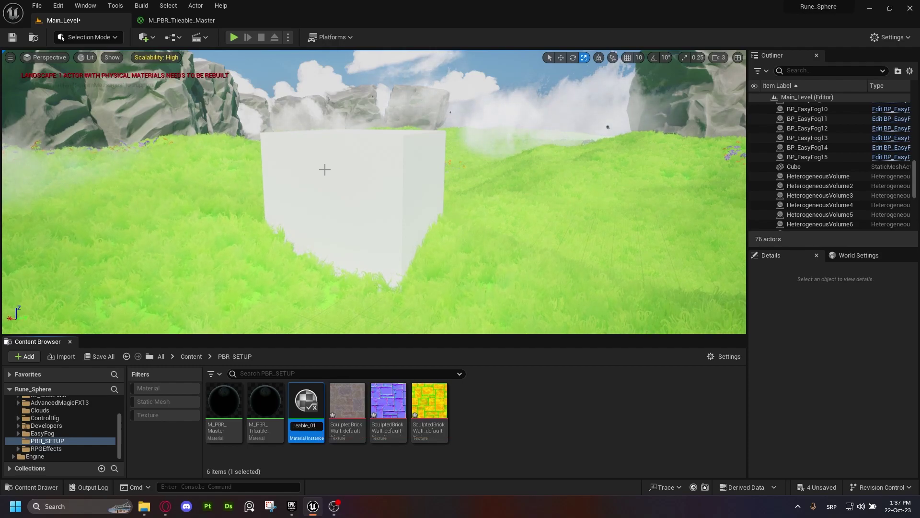
key("Home")
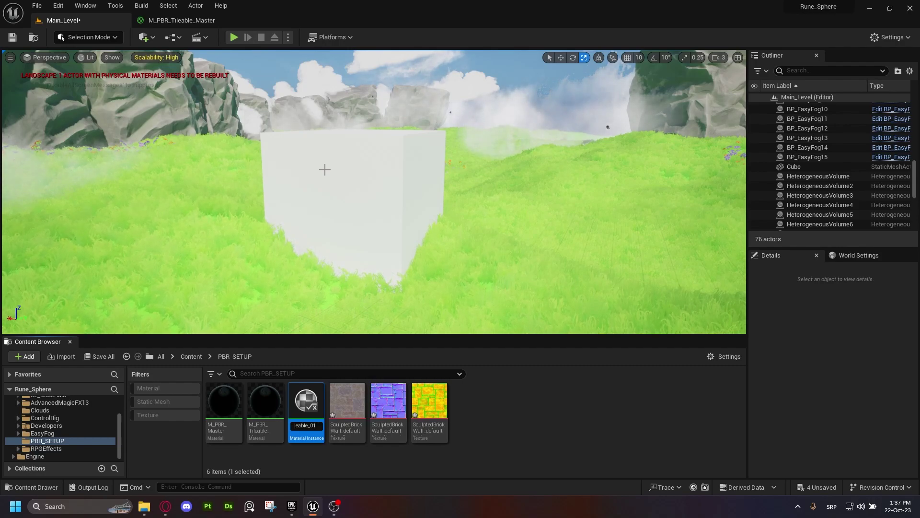
key("Right")
type("I")
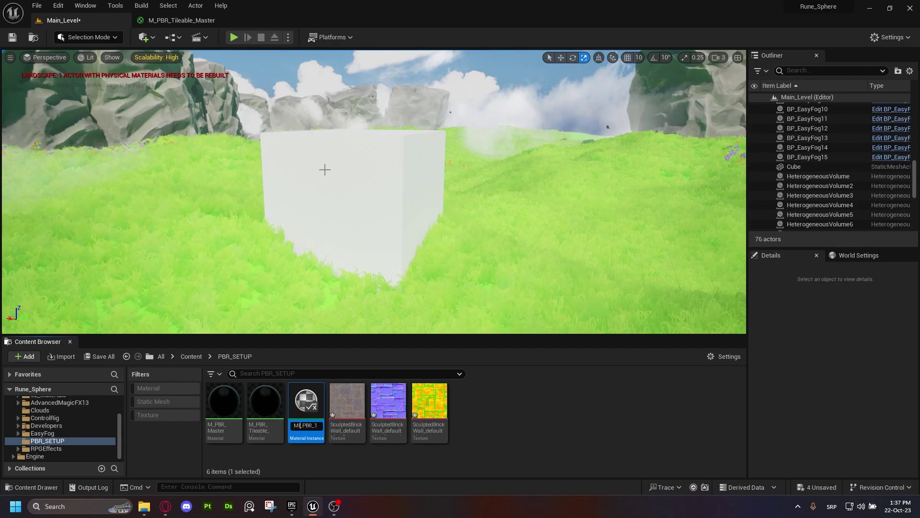
key("Return")
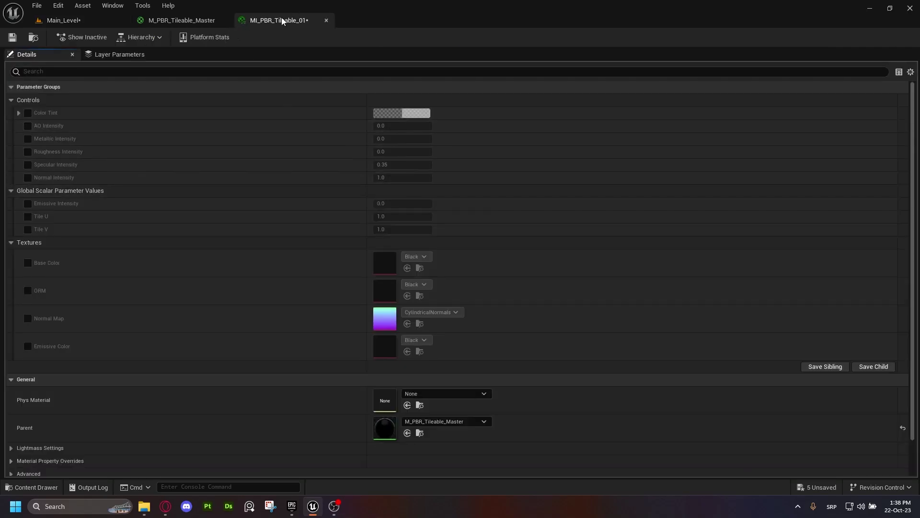
Step: Undock the MI_PBR_Tileable_01 editor into a taller floating window beside the cube in Main_Level
left_click_drag(281, 19, 581, 129)
left_click(67, 20)
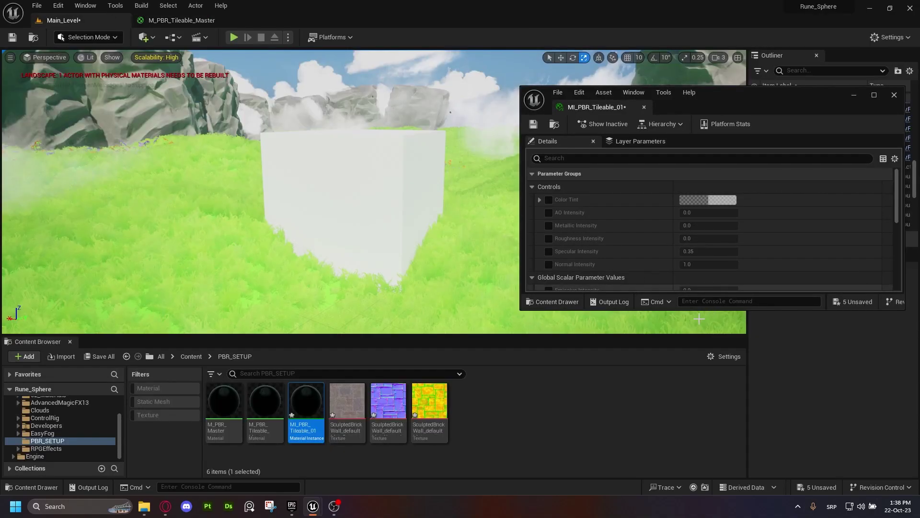
left_click_drag(709, 311, 705, 458)
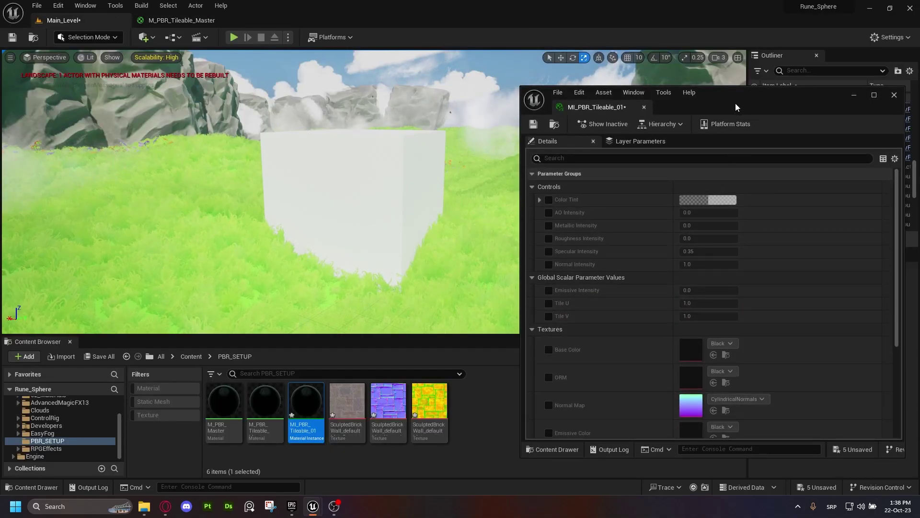
left_click_drag(737, 106, 751, 59)
Step: Enable the instance overrides for Color Tint and the AO, Metallic, Roughness, Specular and Normal Intensity parameters
scroll(606, 263, "down", 1)
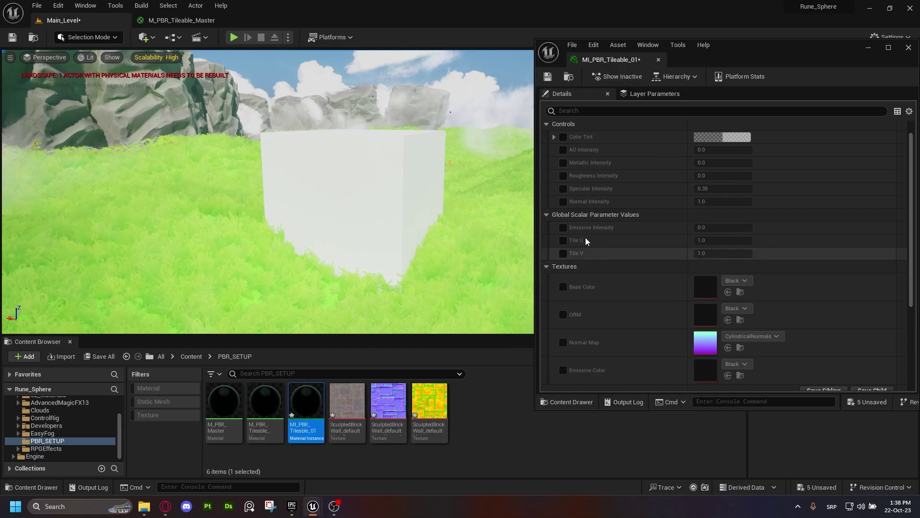
left_click(563, 138)
left_click(564, 150)
left_click(563, 163)
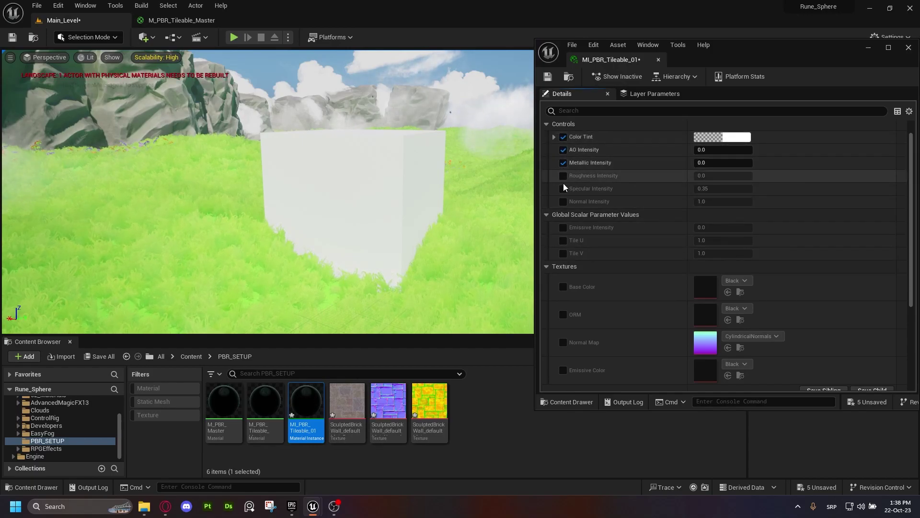
left_click(564, 176)
left_click(563, 189)
left_click(563, 202)
Step: Enable the overrides for Emissive Intensity, Tile U, Tile V and the Base Color, ORM, Normal Map and Emissive Color textures
left_click(563, 228)
left_click(563, 240)
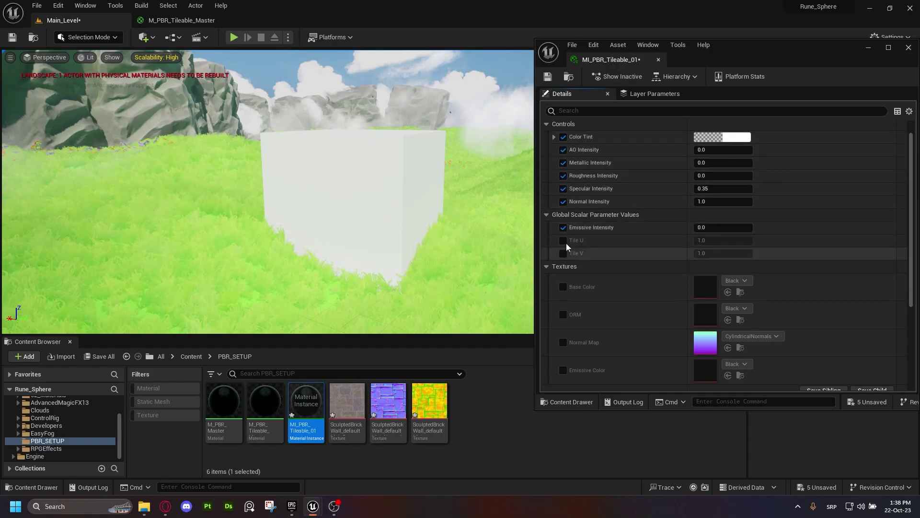
left_click(564, 253)
left_click(563, 287)
left_click(564, 315)
left_click(563, 343)
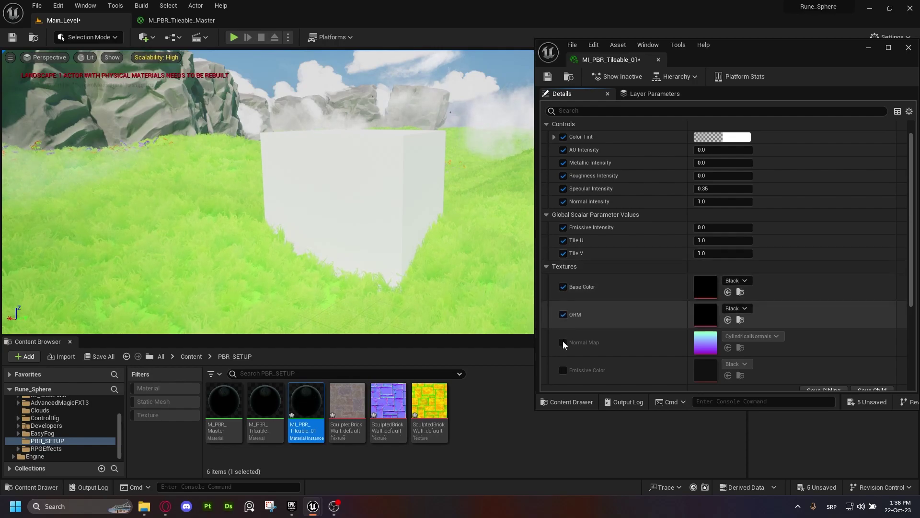
left_click(563, 370)
Step: Assign the SculptedBrickWall normal, OcclusionRoughnessMetallic and base color textures to the instance's Normal Map, ORM and Base Color slots
left_click(528, 436)
scroll(591, 361, "down", 2)
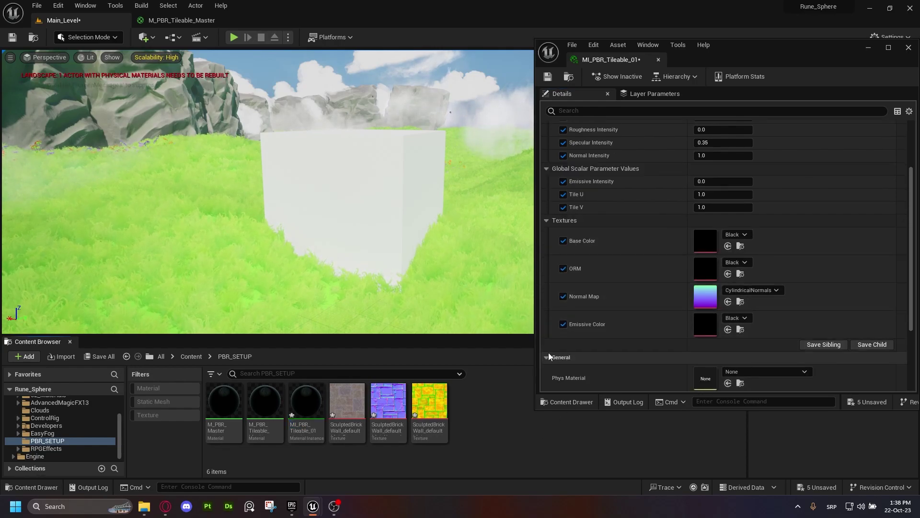
left_click_drag(394, 415, 715, 297)
left_click_drag(431, 406, 712, 273)
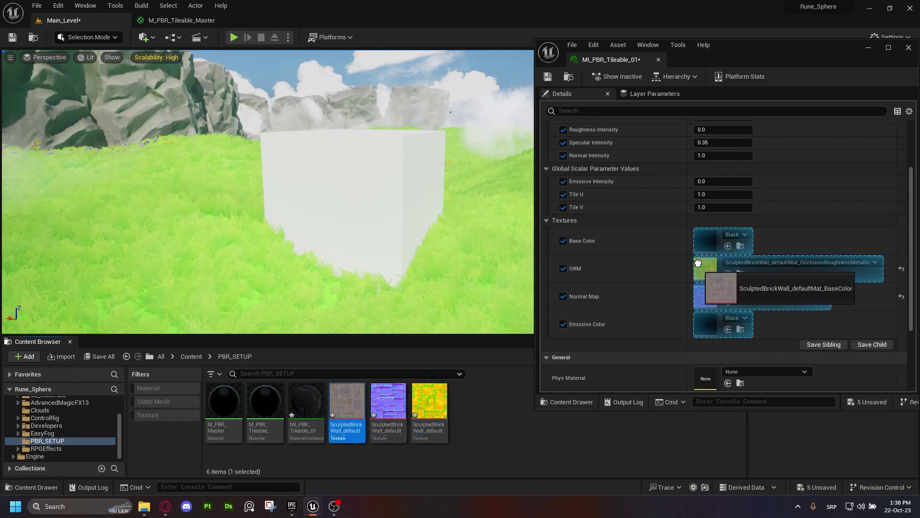
left_click_drag(698, 262, 704, 241)
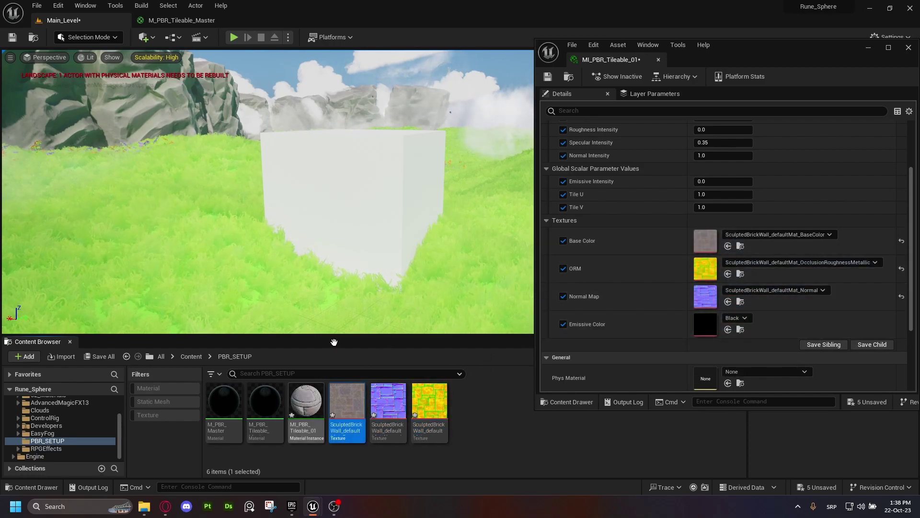
Step: Apply MI_PBR_Tileable_01 to the cube in the level and save the instance
left_click_drag(347, 308, 377, 173)
right_click_drag(351, 192, 336, 211)
right_click_drag(347, 307, 347, 307)
left_click(548, 76)
right_click_drag(328, 238, 328, 238)
Step: Set both Tile U and Tile V of the instance to 2
scroll(624, 209, "up", 2)
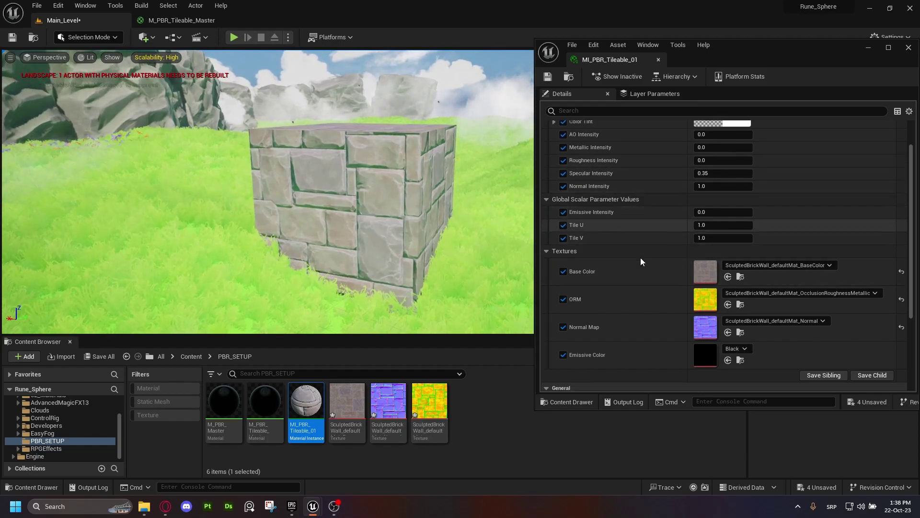
left_click(729, 226)
type("2")
key("Return")
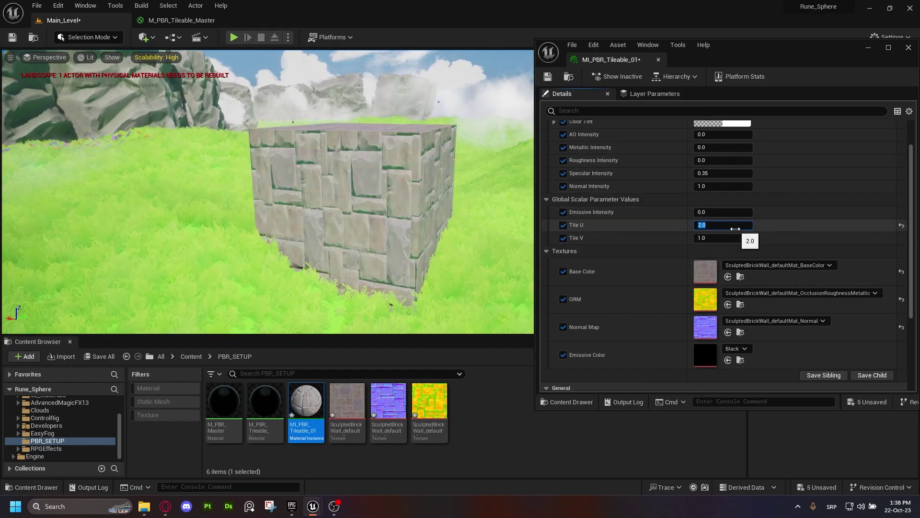
key("Tab")
type("2")
key("Return")
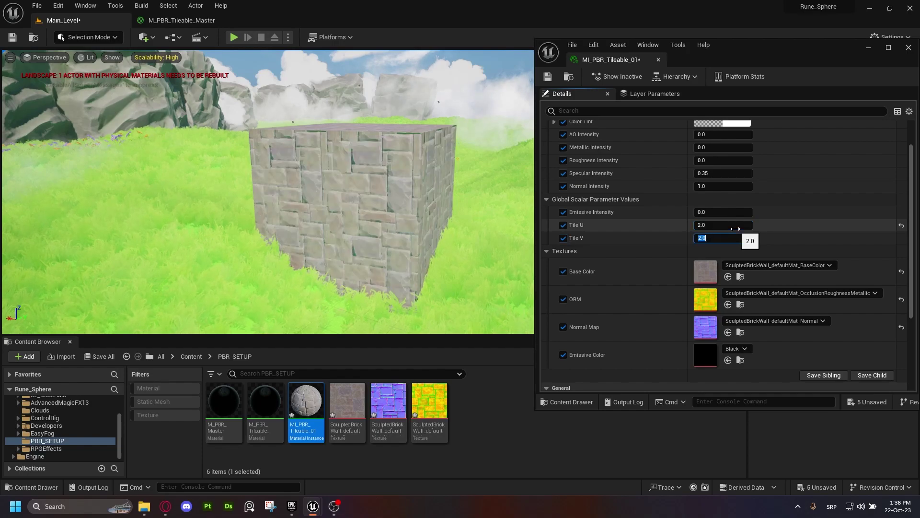
Step: Set both Tile U and Tile V to 5 and inspect the brick tiling on the cube
left_click(735, 226)
type("5")
key("Return")
type("5")
key("Return")
key("a")
right_click_drag(364, 182, 336, 181)
key("w")
key("d")
key("a")
Step: Set both Tile U and Tile V to 0.3 to enlarge the brick pattern
left_click(732, 229)
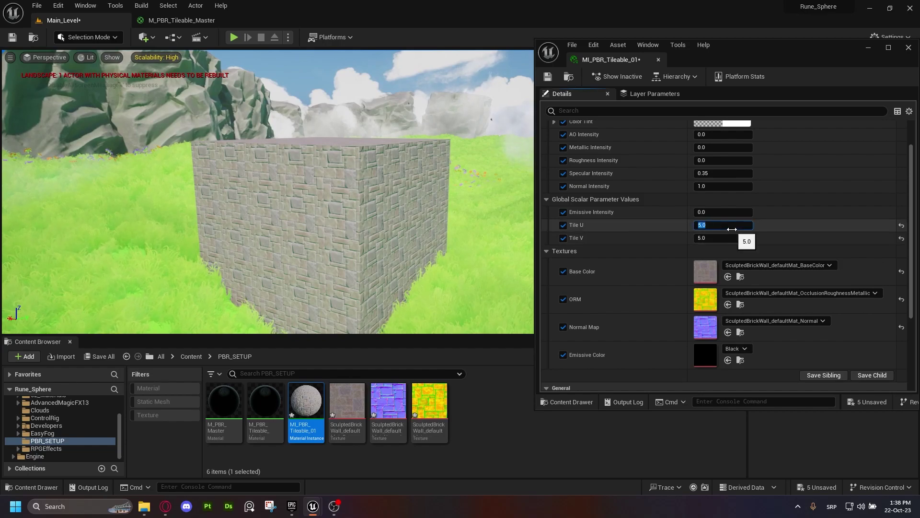
type(".3")
key("Tab")
type(".3")
key("Return")
Step: Inspect the enlarged bricks on the cube and reset Tile U and Tile V to their default values
key("s")
mouse_move(393, 206)
right_mouse_down()
mouse_move(413, 225)
mouse_move(355, 211)
mouse_move(408, 211)
right_mouse_up()
key("w")
left_click(901, 238)
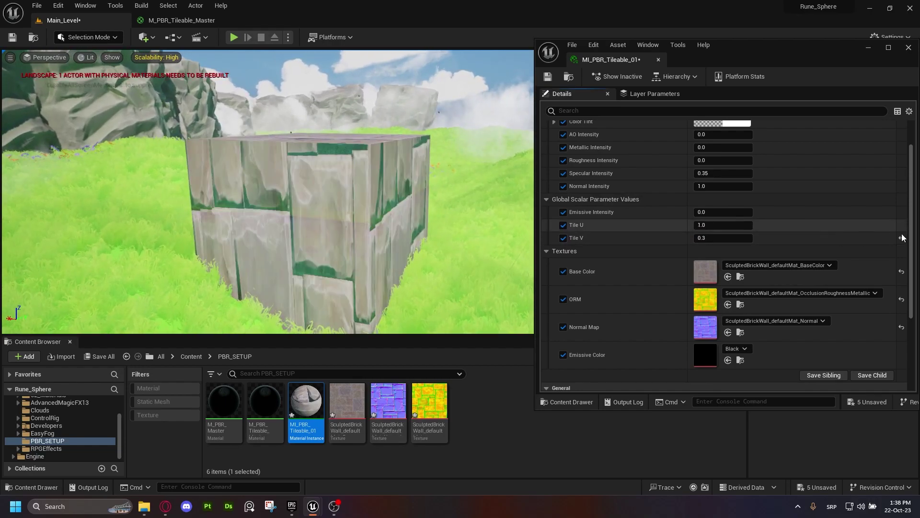
left_click(902, 225)
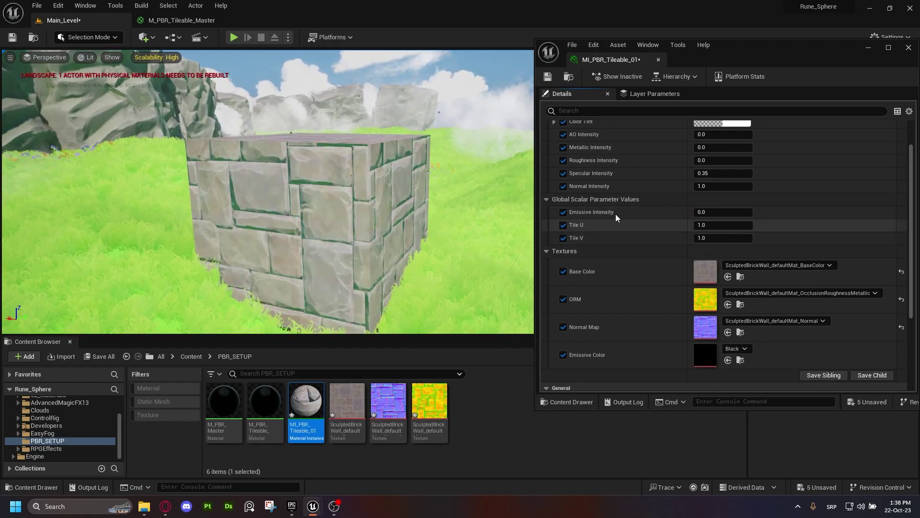
Step: In M_PBR_Tileable_Master, put the Emissive Intensity parameter in the Controls group with sort priority 6
left_click(187, 21)
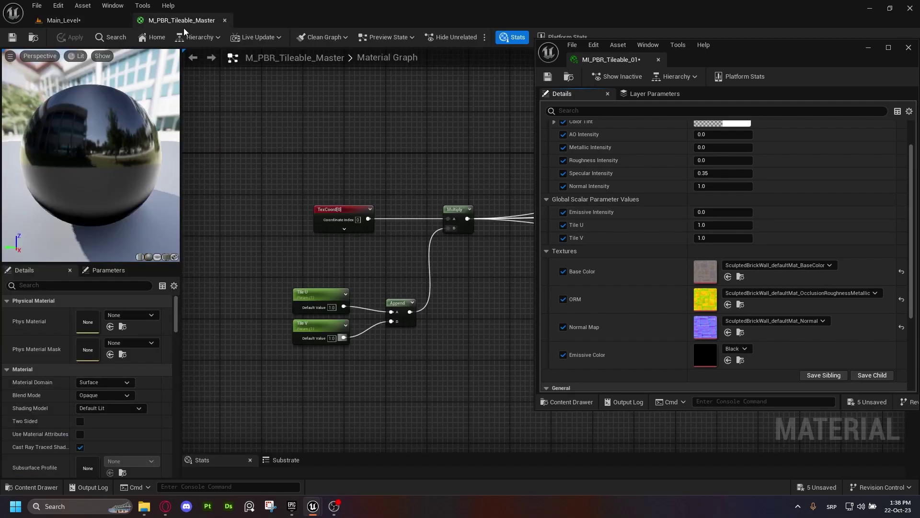
right_click_drag(487, 202, 220, 184)
right_click_drag(489, 182, 321, 175)
scroll(321, 175, "down", 5)
scroll(358, 189, "up", 4)
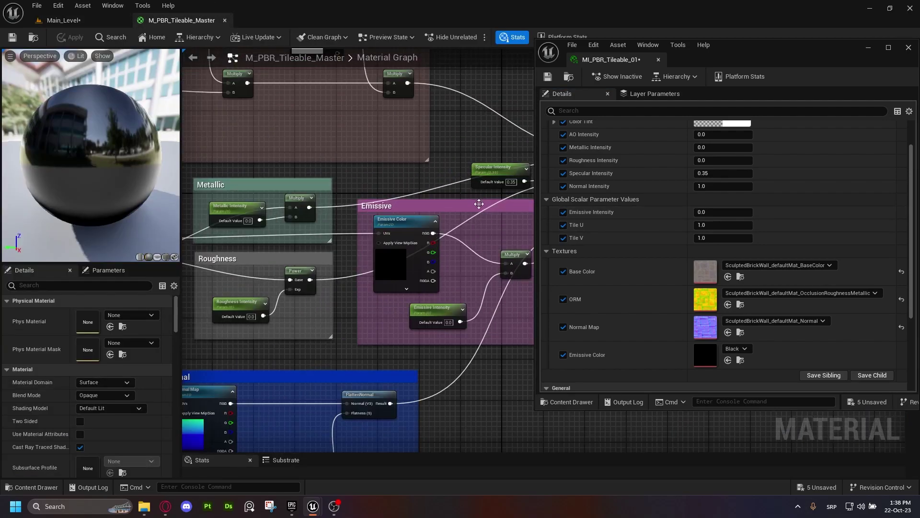
left_click(503, 175)
left_click(422, 309)
left_click(127, 392)
left_click(103, 401)
Step: Assign the Tile U and Tile V parameters together to a new group named Tileable Controls
right_click_drag(269, 278, 436, 269)
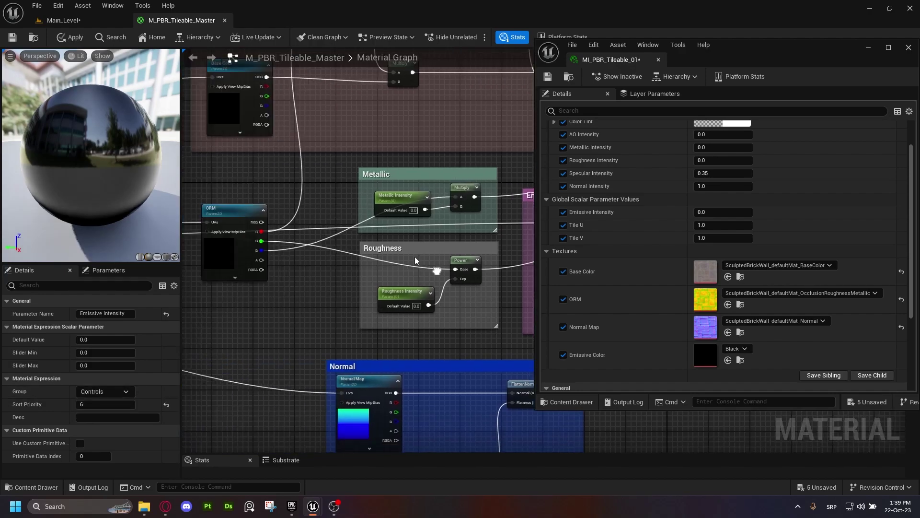
scroll(436, 268, "down", 2)
right_click_drag(281, 251, 479, 255)
right_click_drag(297, 238, 486, 224)
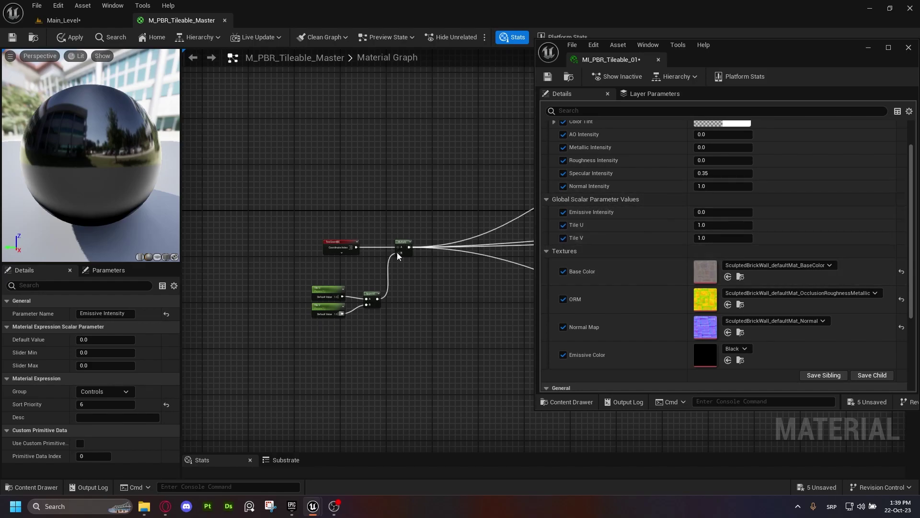
scroll(336, 287, "up", 3)
mouse_move(378, 253)
left_mouse_down()
mouse_move(271, 359)
mouse_move(295, 360)
left_mouse_up()
right_click_drag(379, 348, 362, 337)
scroll(309, 290, "up", 1)
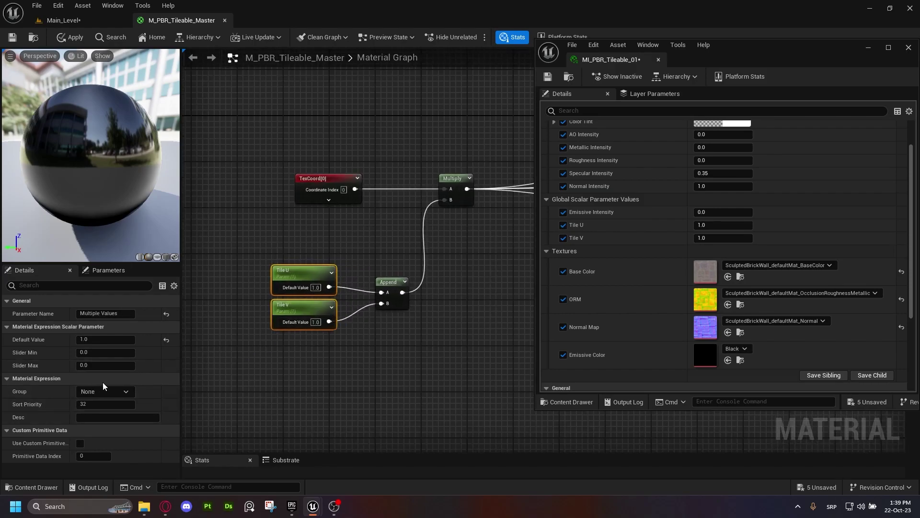
left_click(80, 392)
type("Tileabl")
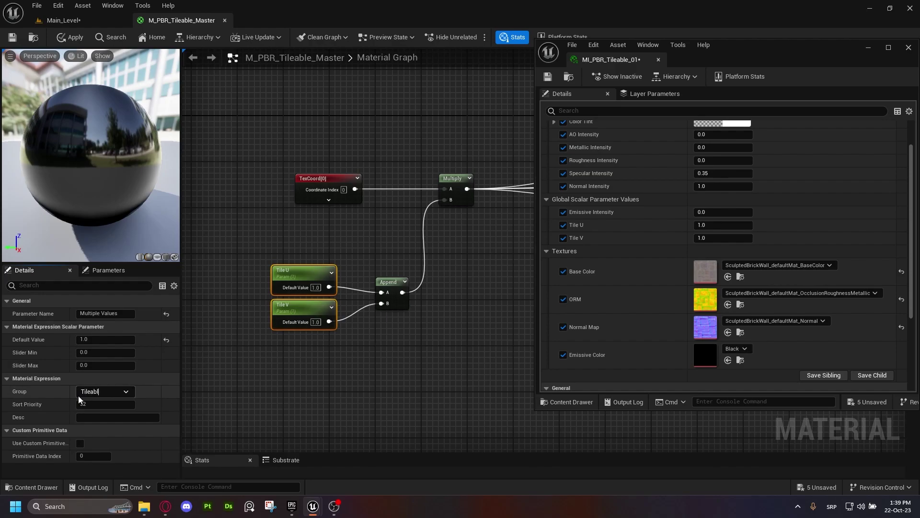
type("e Controls")
key("Return")
Step: Set the sort priority of the Tile V parameter to 2
left_click(307, 270)
left_click(302, 305)
right_click_drag(439, 274, 414, 272)
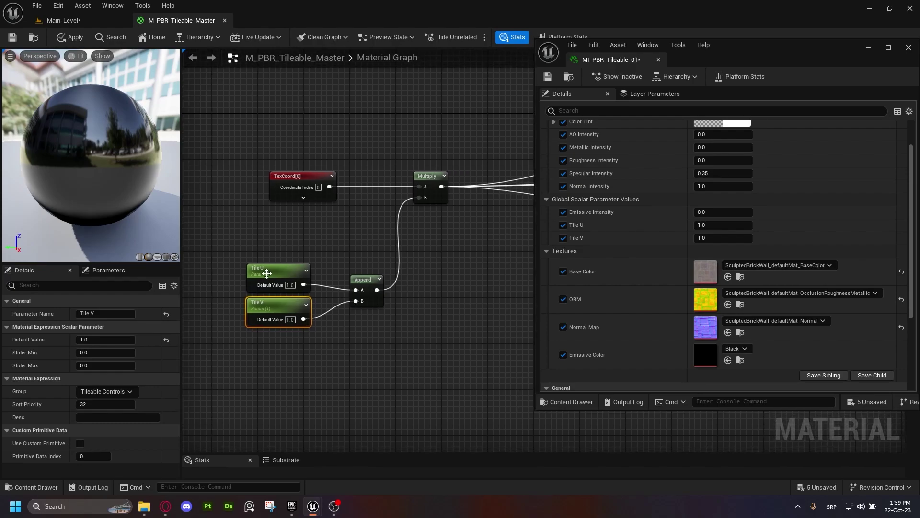
left_click(107, 404)
type("2")
left_click(365, 378)
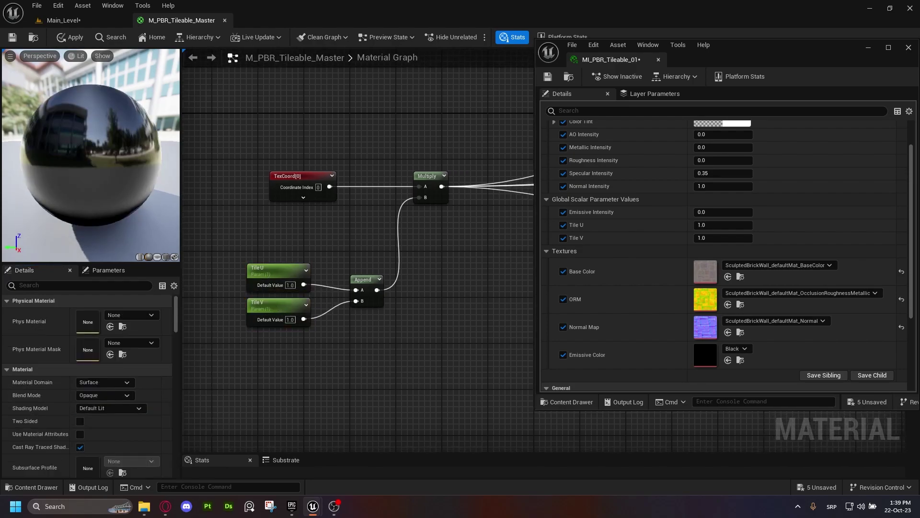
Step: Select all the tiling nodes, save the master material and review the Tileable Controls group in the instance
right_click_drag(428, 284, 408, 293)
left_click_drag(470, 143, 272, 329)
left_click(12, 37)
scroll(712, 217, "up", 1)
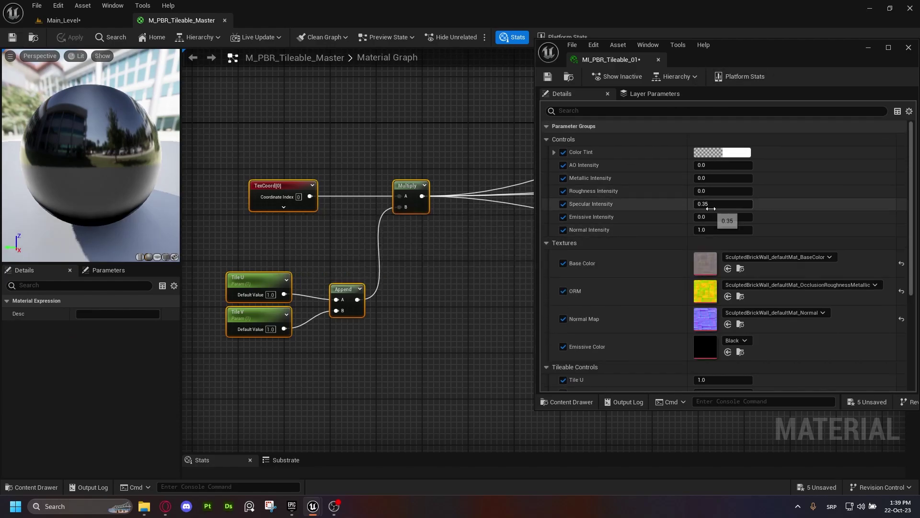
scroll(600, 287, "down", 2)
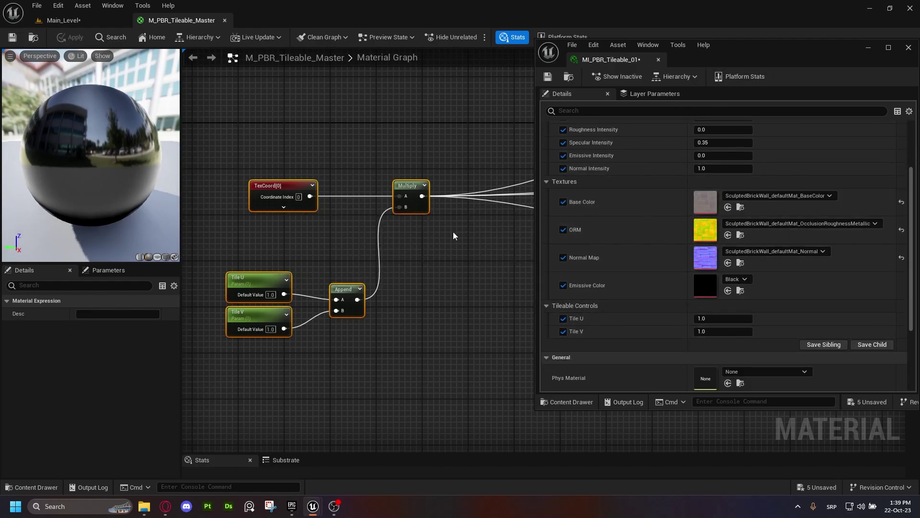
Step: Move the Tile U, Tile V and Append nodes closer to the Multiply node and enclose the tiling nodes in a comment named Tile Control
left_click_drag(446, 123, 209, 349)
left_click(872, 47)
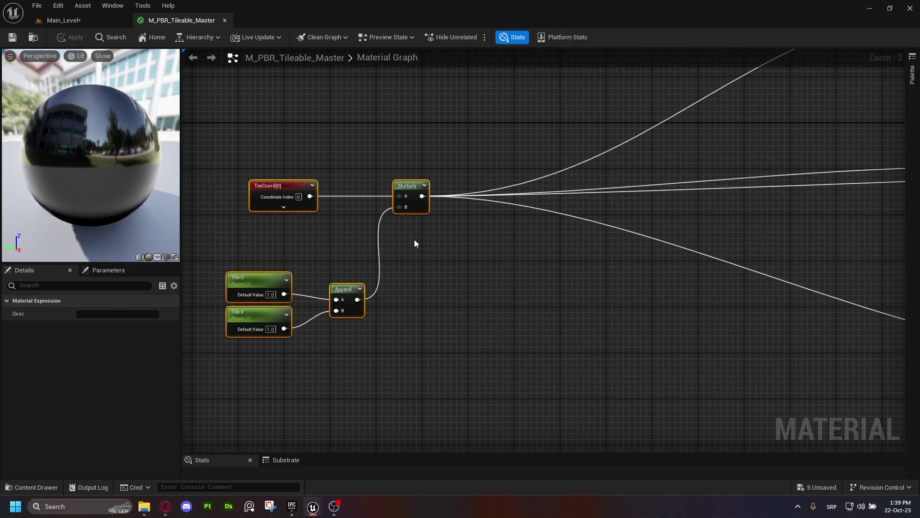
left_click_drag(456, 131, 220, 371)
left_click_drag(369, 255, 213, 355)
left_click_drag(347, 288, 364, 260)
left_click_drag(461, 108, 232, 313)
key("c")
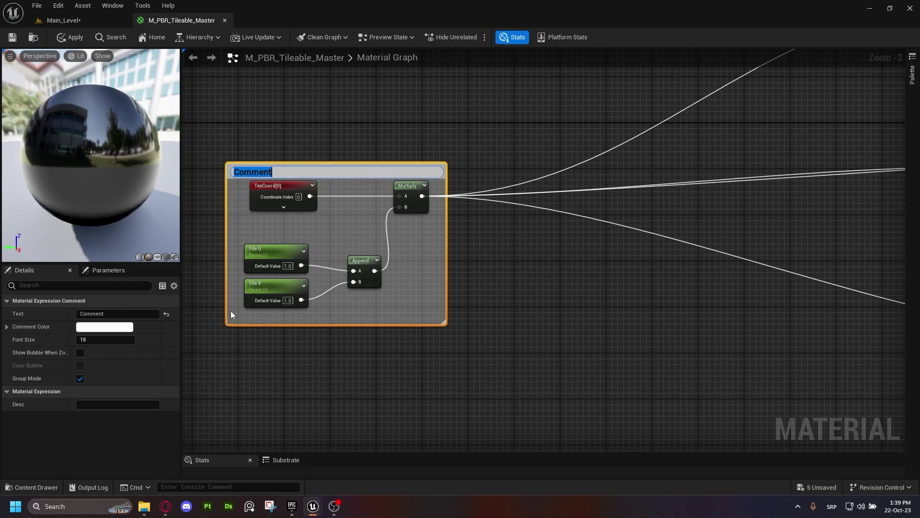
key("BackSpace")
type("Tile Control")
key("Return")
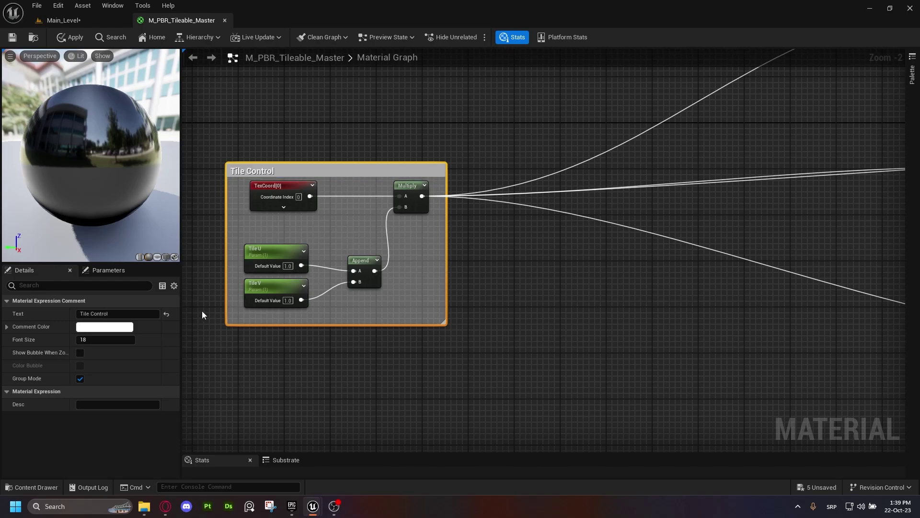
Step: Set the Tile Control comment's color to pink
left_click(104, 327)
left_click(205, 317)
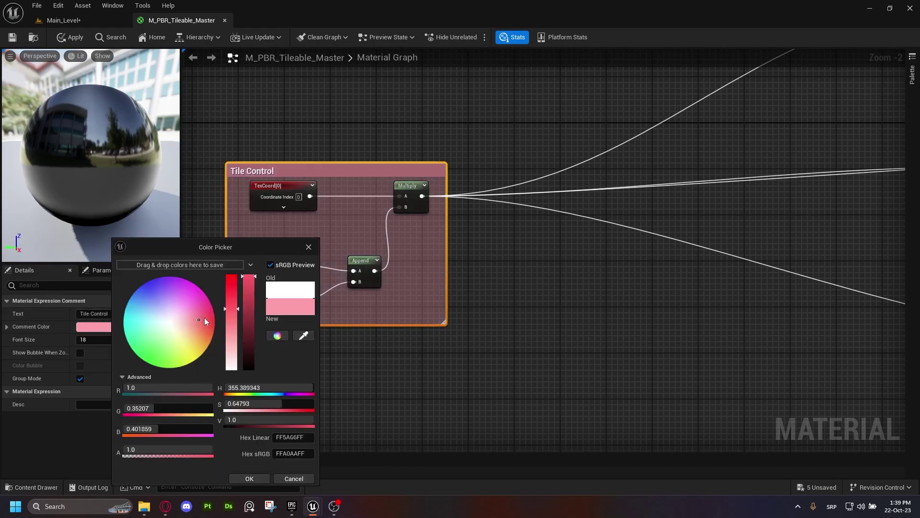
left_click(265, 481)
Step: Add a CustomRotator node beside the Tile Control comment and connect the Multiply output to its UVs input
mouse_move(553, 286)
right_mouse_down()
mouse_move(384, 310)
mouse_move(332, 294)
mouse_move(544, 286)
right_mouse_up()
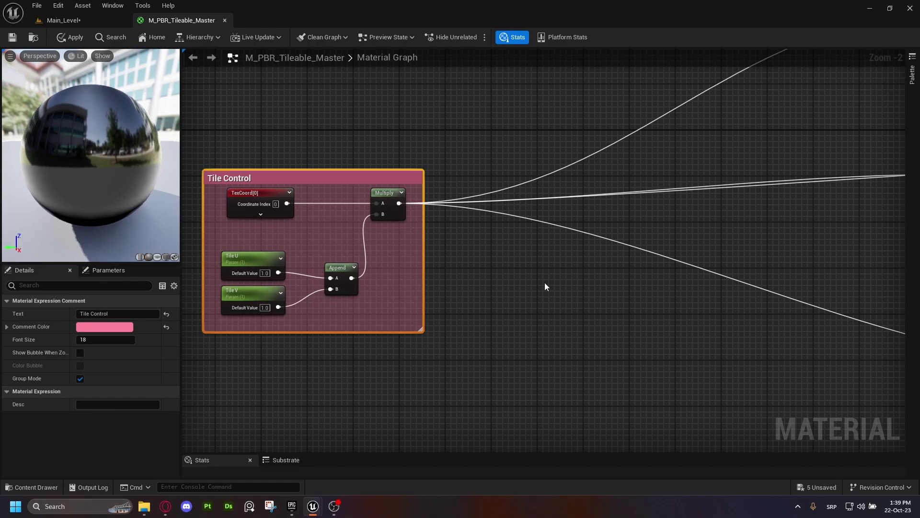
right_click_drag(545, 275, 459, 270)
scroll(450, 260, "up", 1)
right_click_drag(416, 240, 385, 248)
right_click_drag(573, 243, 543, 234)
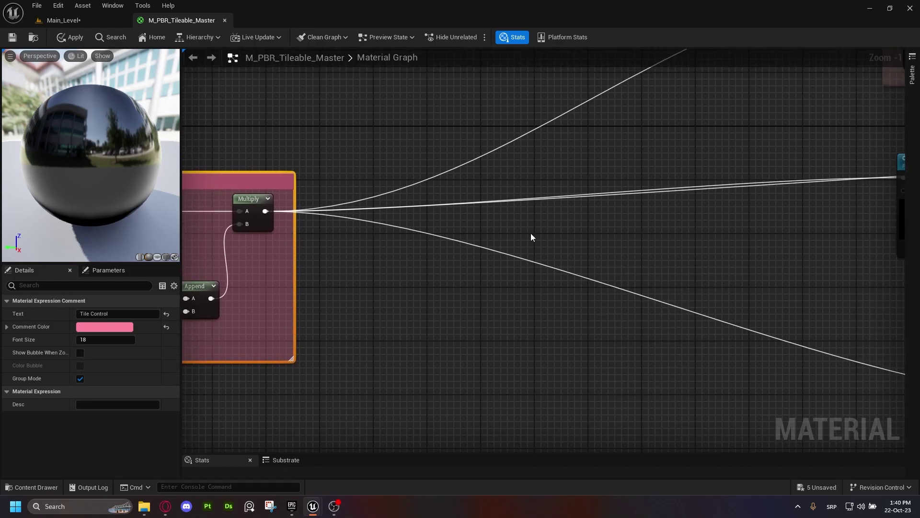
right_click(542, 223)
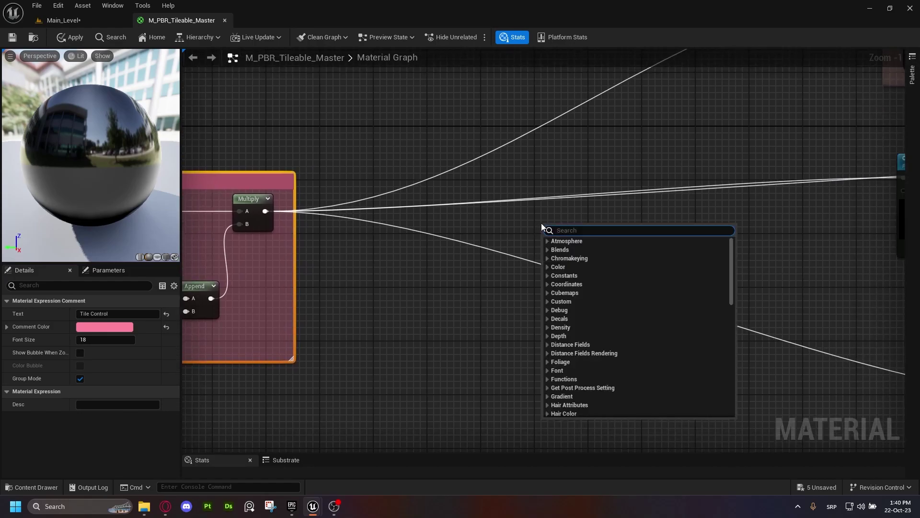
type("customrot")
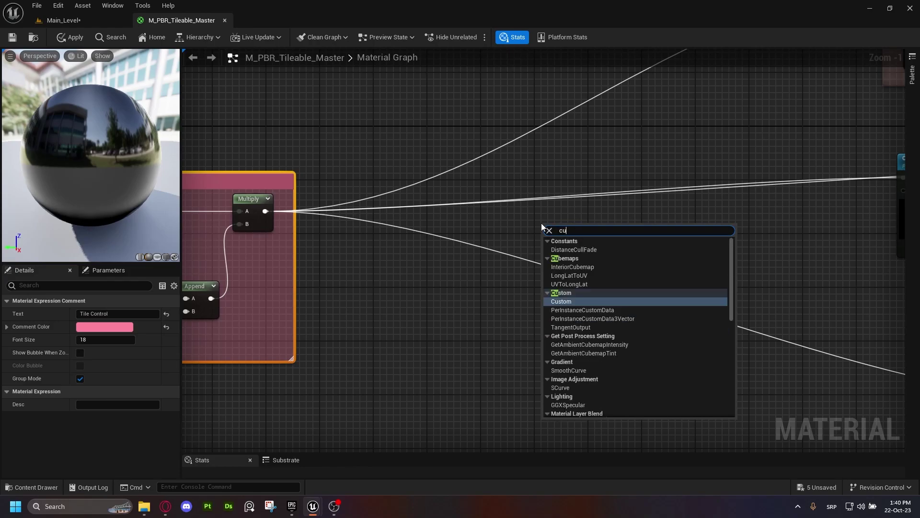
key("Return")
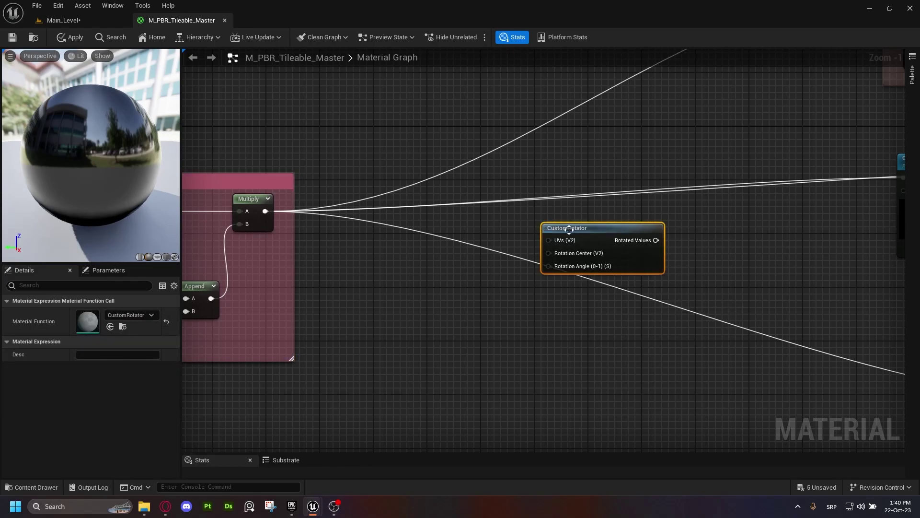
left_click_drag(542, 224, 454, 194)
left_click_drag(266, 212, 508, 200)
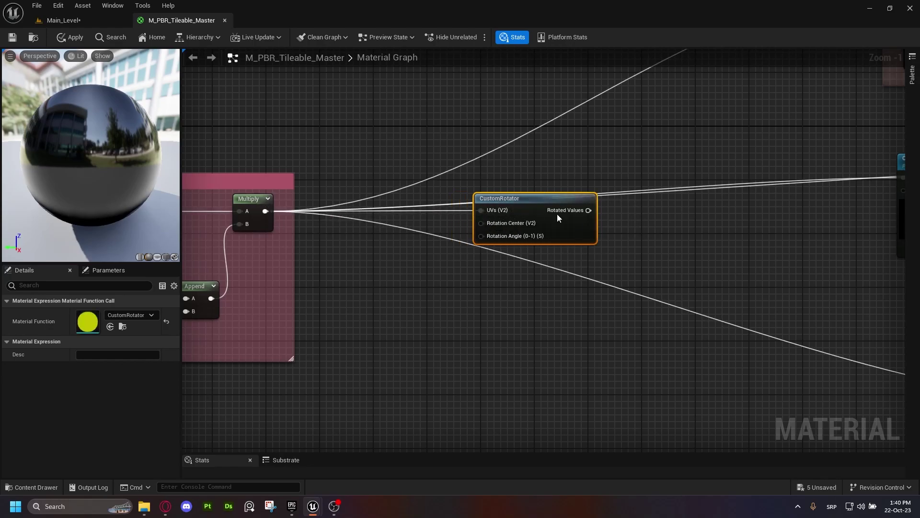
scroll(405, 247, "up", 1)
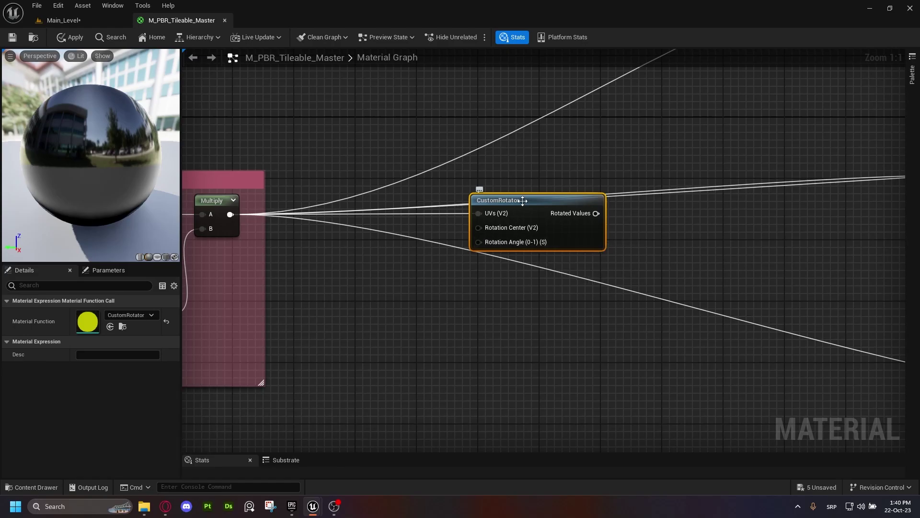
left_click_drag(505, 201, 497, 200)
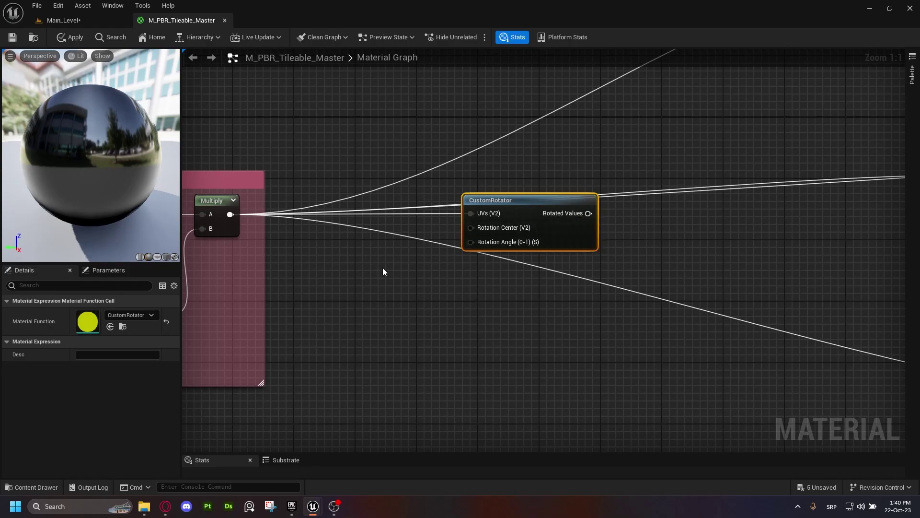
Step: Add a constant node with value 0.5 and connect it to the CustomRotator's Rotation Center input
right_click_drag(390, 269, 423, 247)
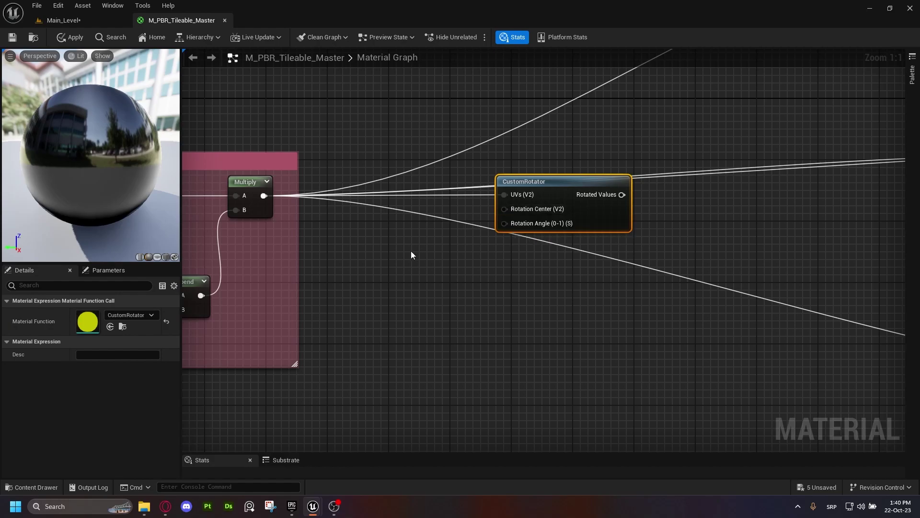
left_click(390, 248)
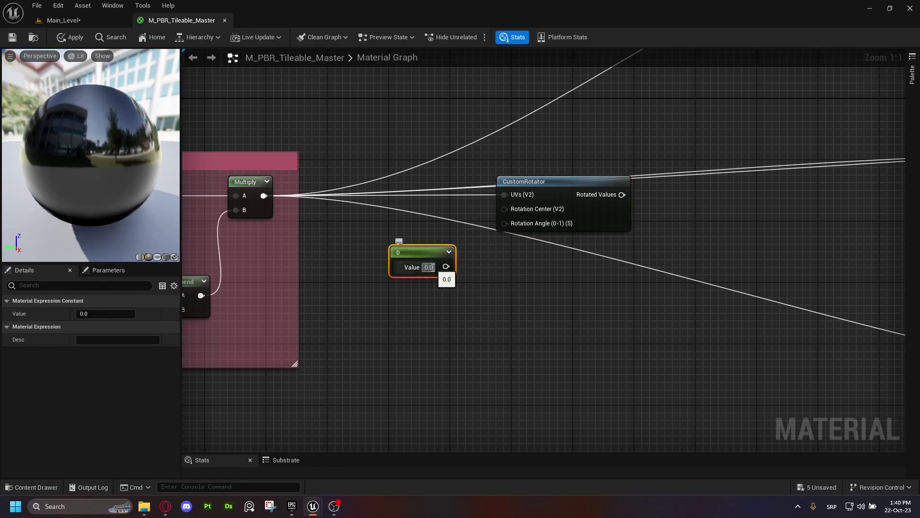
type("0.5")
key("Return")
left_click_drag(416, 254, 502, 212)
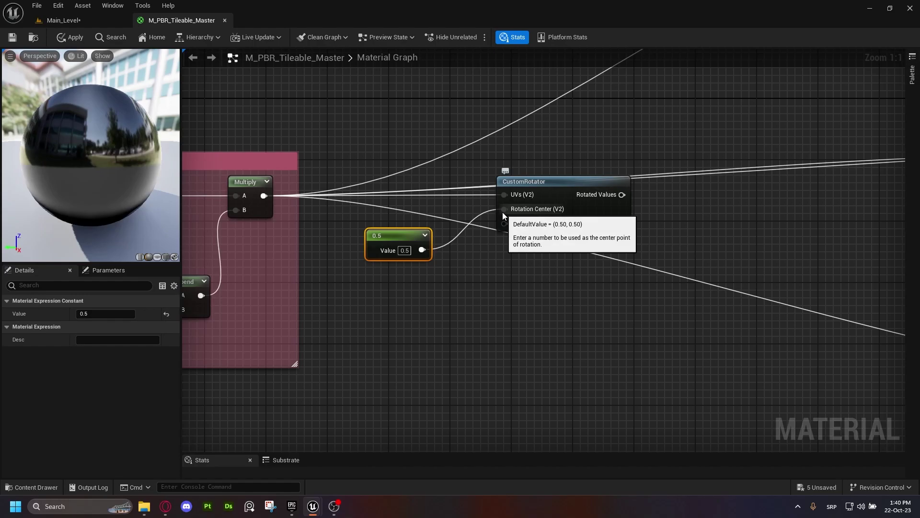
left_click_drag(399, 243, 376, 236)
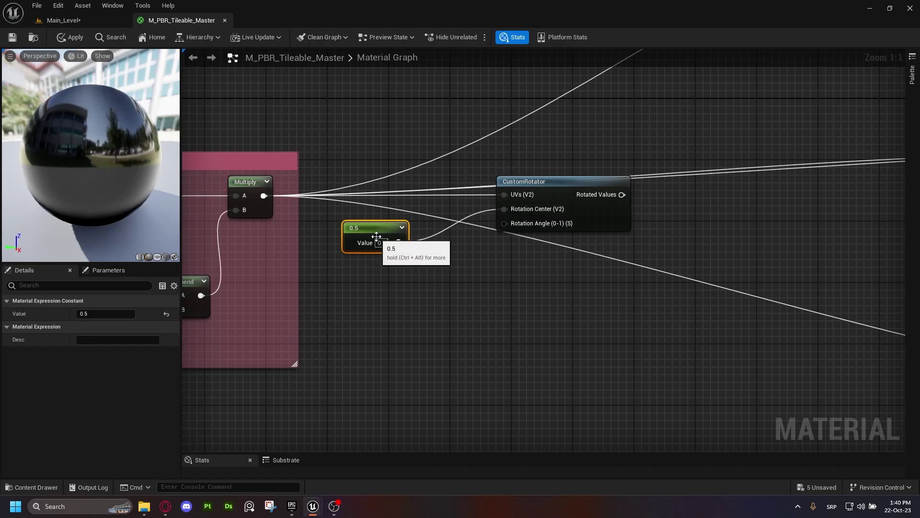
left_click_drag(424, 262, 336, 214)
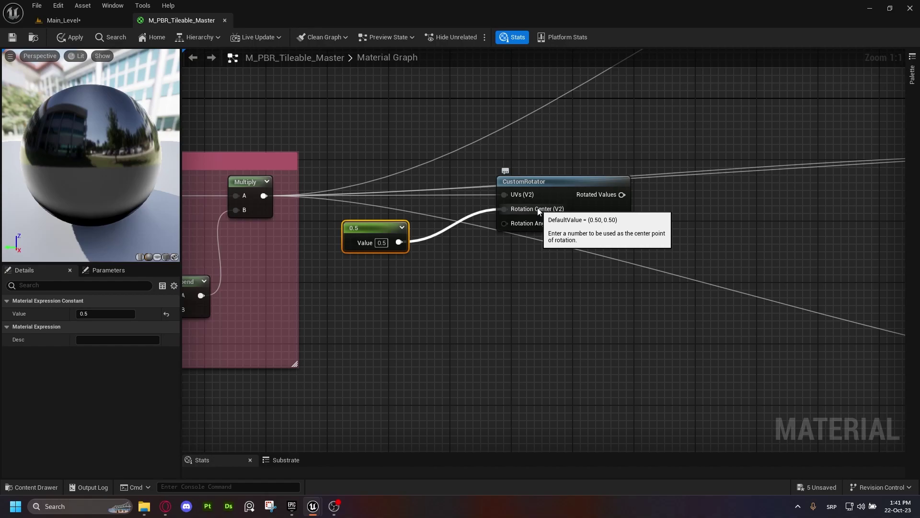
mouse_move(384, 236)
left_mouse_down()
mouse_move(403, 236)
mouse_move(394, 233)
left_mouse_up()
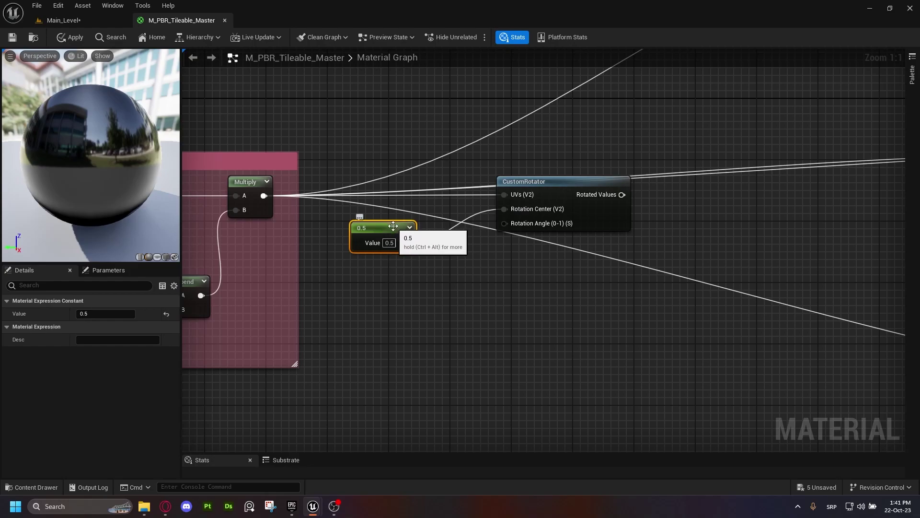
right_click(391, 230)
left_click(548, 291)
right_click_drag(538, 293, 494, 267)
left_click_drag(526, 162, 542, 161)
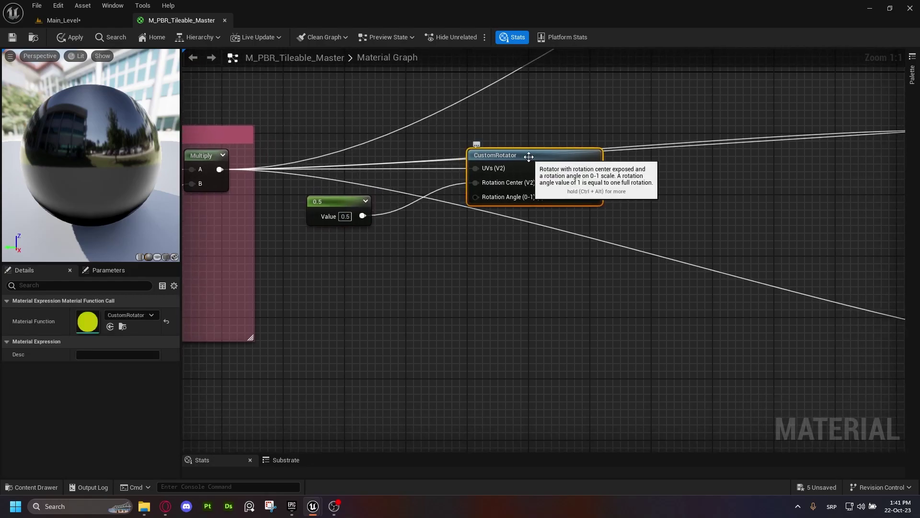
left_click(323, 196)
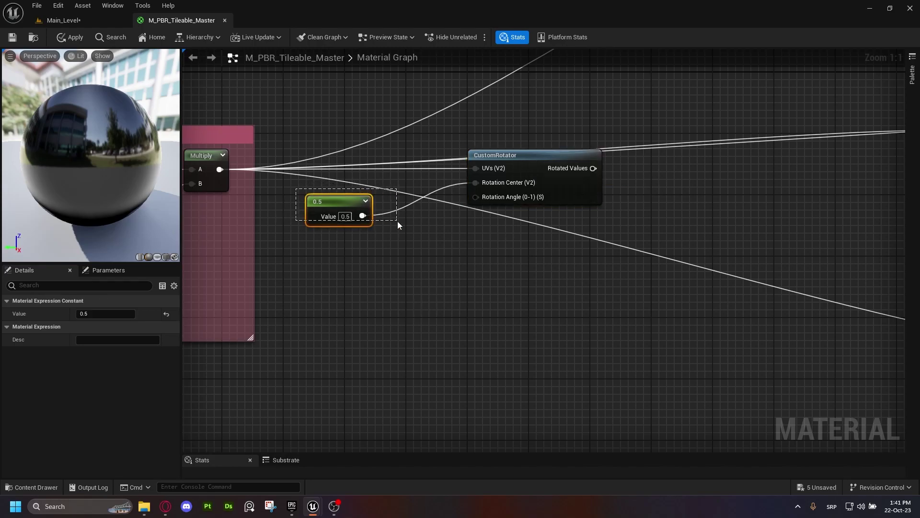
right_click_drag(343, 211, 348, 215)
left_click_drag(347, 212, 279, 186)
left_click_drag(292, 193, 414, 248)
left_click_drag(414, 248, 295, 197)
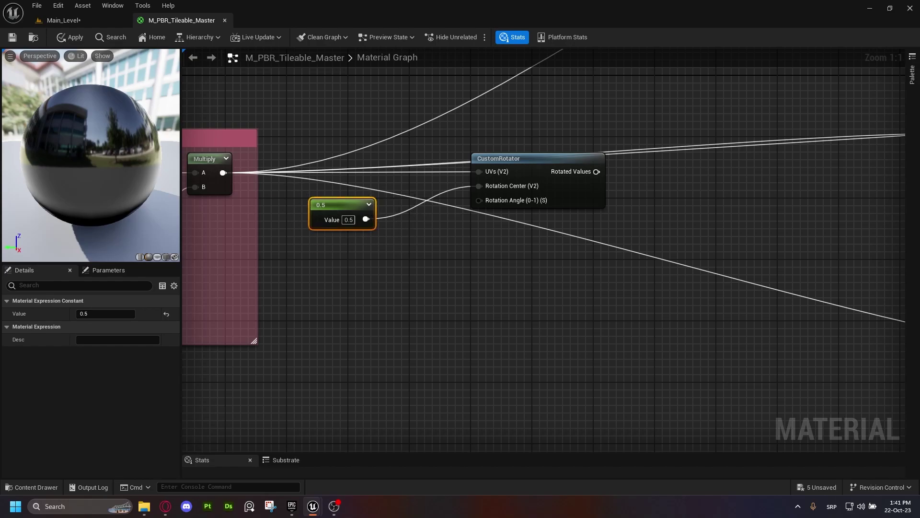
Step: Add a scalar parameter named Rotation Angle and connect it to the CustomRotator's Rotation Angle input
right_click_drag(425, 249, 464, 263)
left_click(416, 267)
type("Rotation Angle")
key("Return")
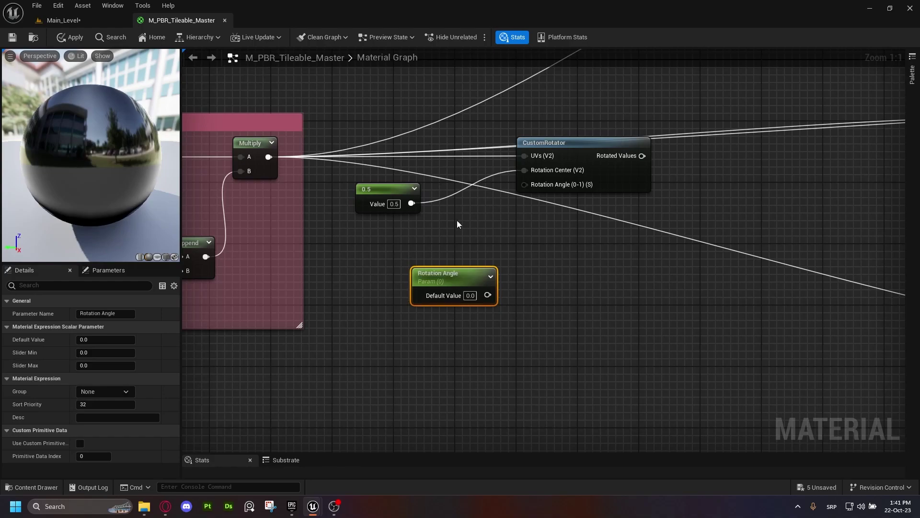
left_click_drag(421, 275, 381, 259)
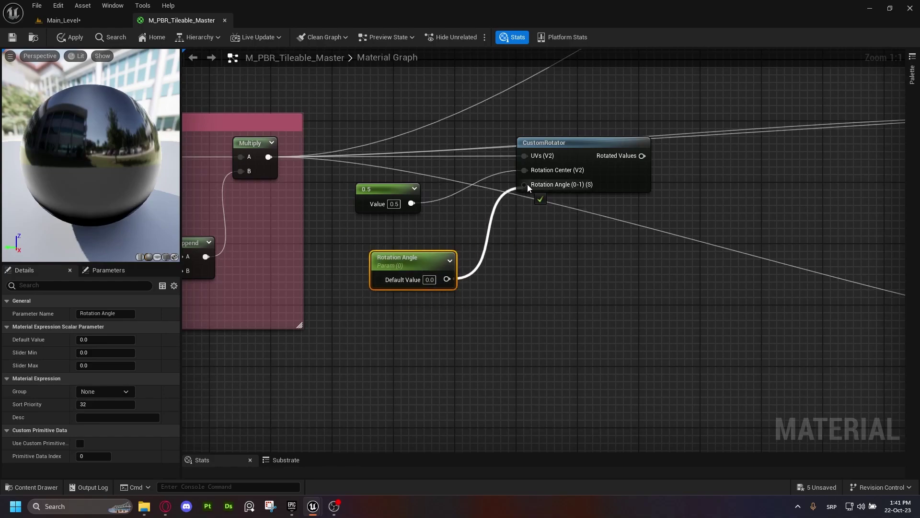
left_click_drag(528, 184, 526, 185)
Step: Enclose the rotator, constant and angle nodes in a comment named Rotation Control and color it light cyan
right_click_drag(525, 184, 475, 227)
left_click_drag(631, 125, 310, 337)
type("cRotation Control")
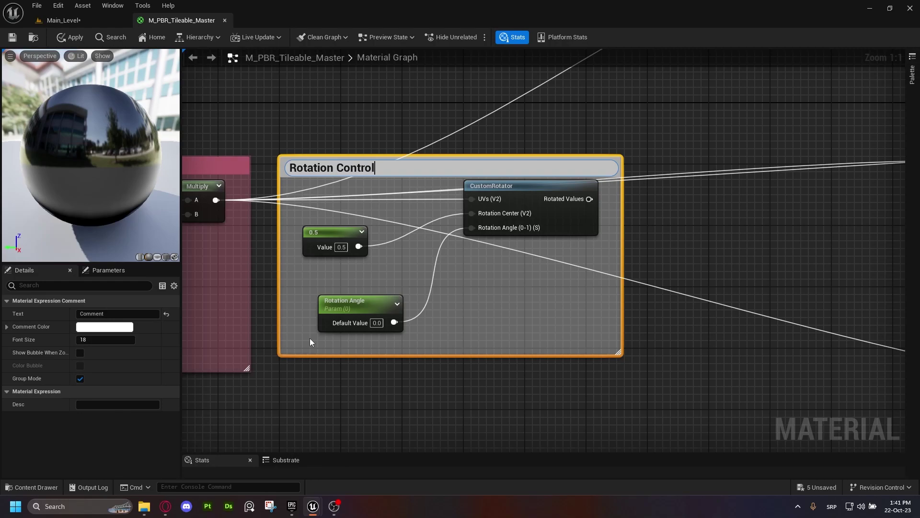
key("Return")
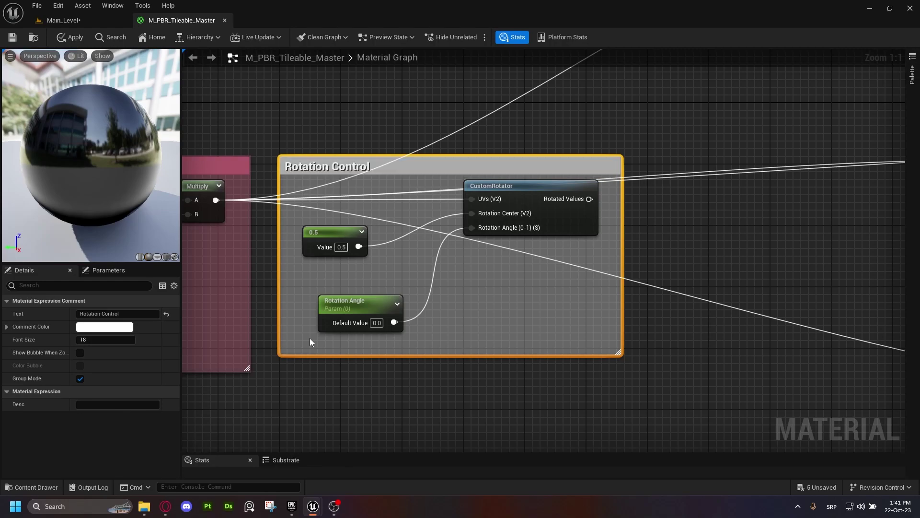
left_click(115, 326)
left_click(137, 321)
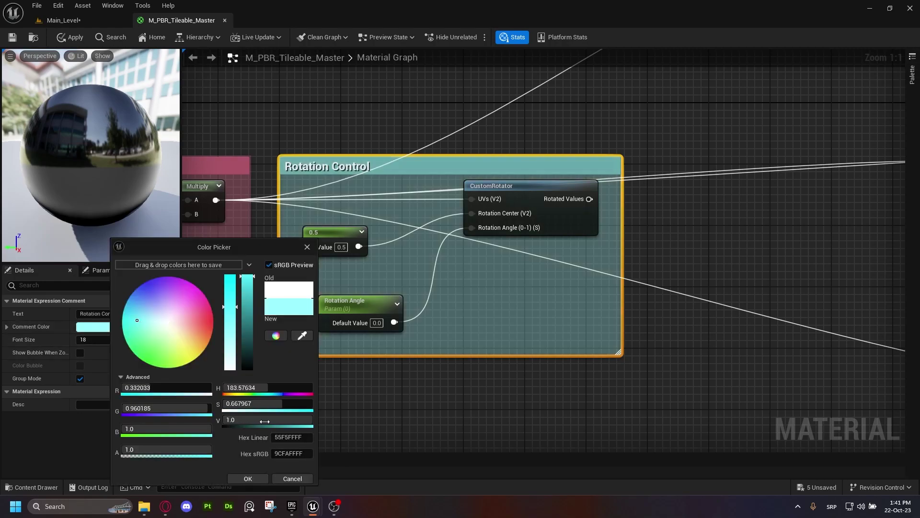
left_click(259, 479)
Step: Assign the Rotation Angle parameter to the Tileable Controls group with sort priority 3 and save the material
left_click(379, 301)
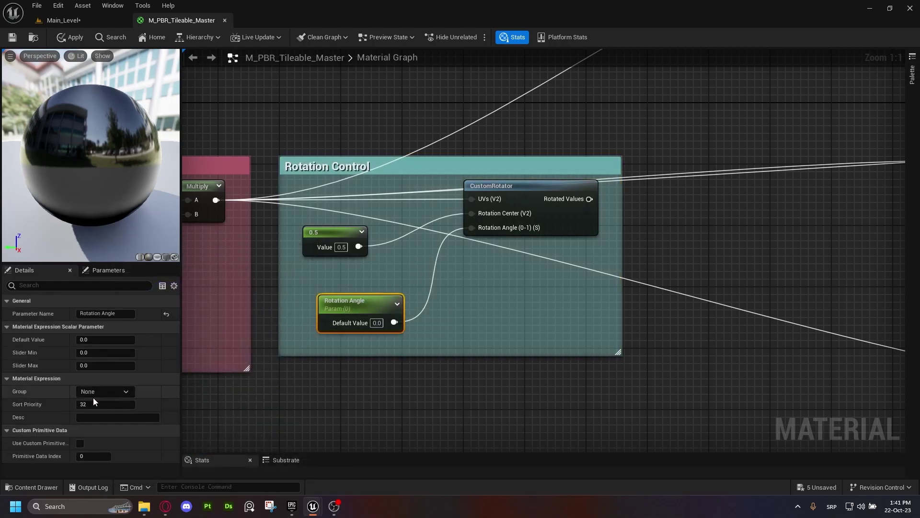
left_click(129, 391)
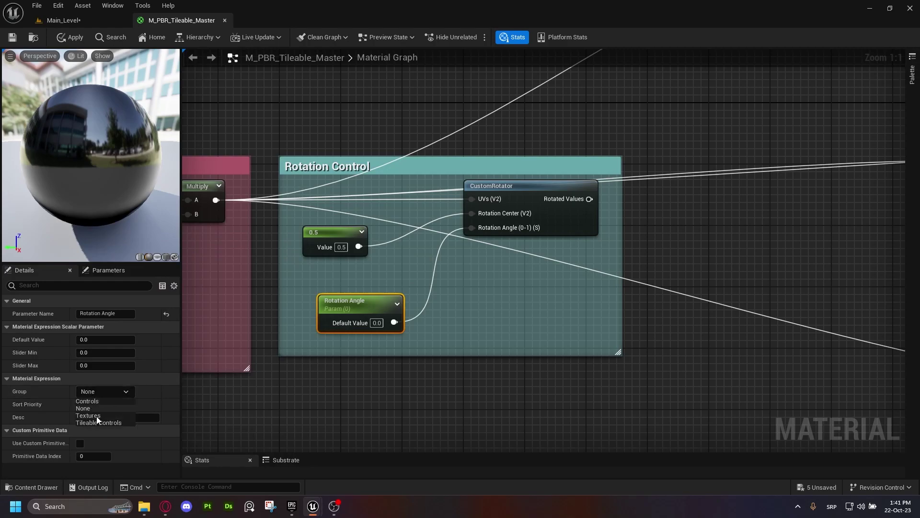
left_click(113, 403)
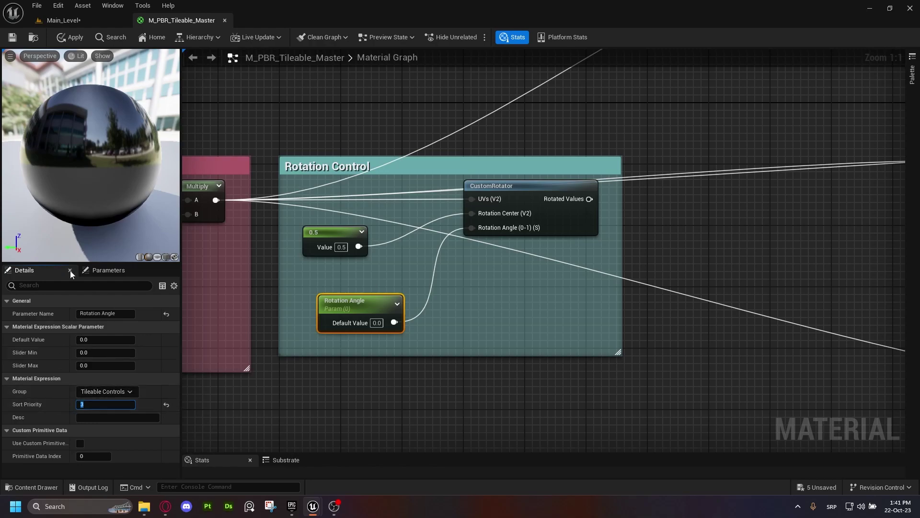
left_click(7, 37)
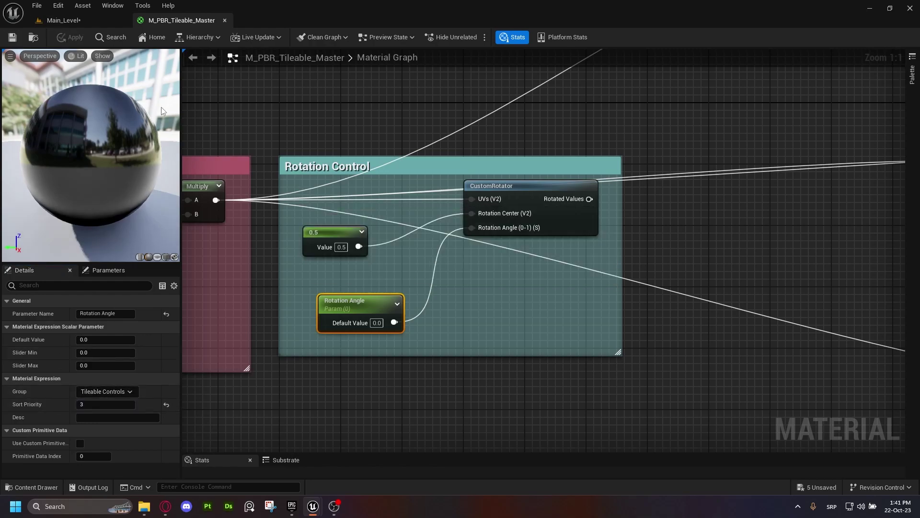
Step: Transfer the Multiply node's texture UV connections to the CustomRotator's Rotated Values output and reconnect Multiply to the rotator's UVs input
right_click_drag(706, 192, 516, 240)
scroll(540, 219, "down", 1)
scroll(580, 209, "down", 1)
left_click_drag(443, 263, 834, 396)
left_click(569, 209)
right_click_drag(479, 214, 531, 201)
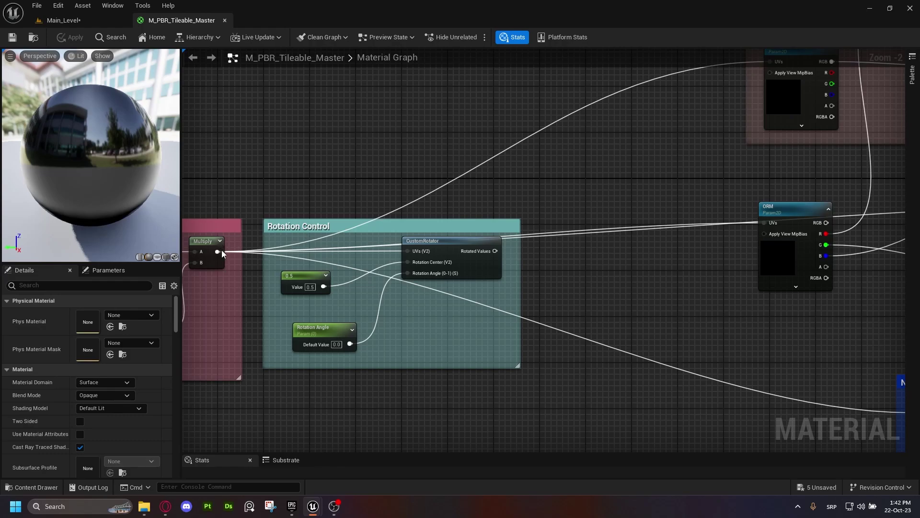
left_click_drag(218, 251, 494, 253, "ctrl")
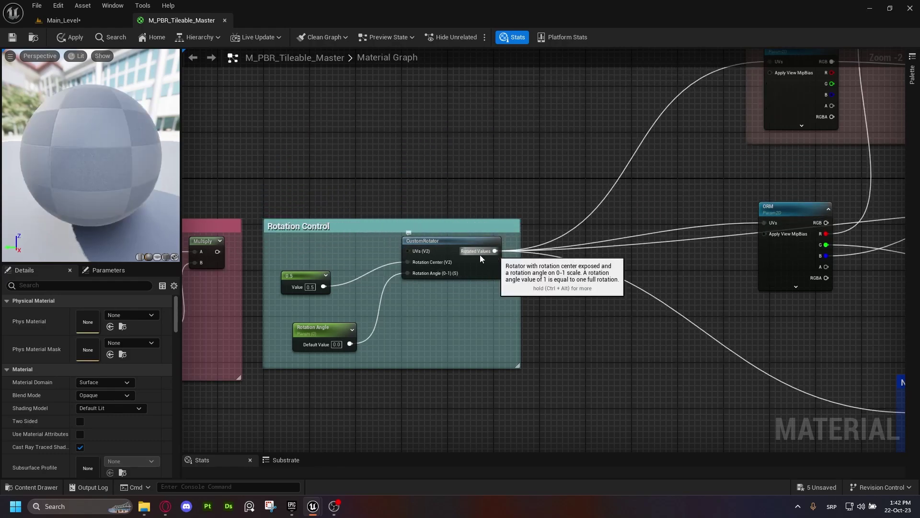
left_click_drag(217, 251, 412, 249)
Step: Save the master material and bring up the MI_PBR_Tileable_01 instance over Main_Level
right_click_drag(391, 157, 435, 154)
left_click(17, 38)
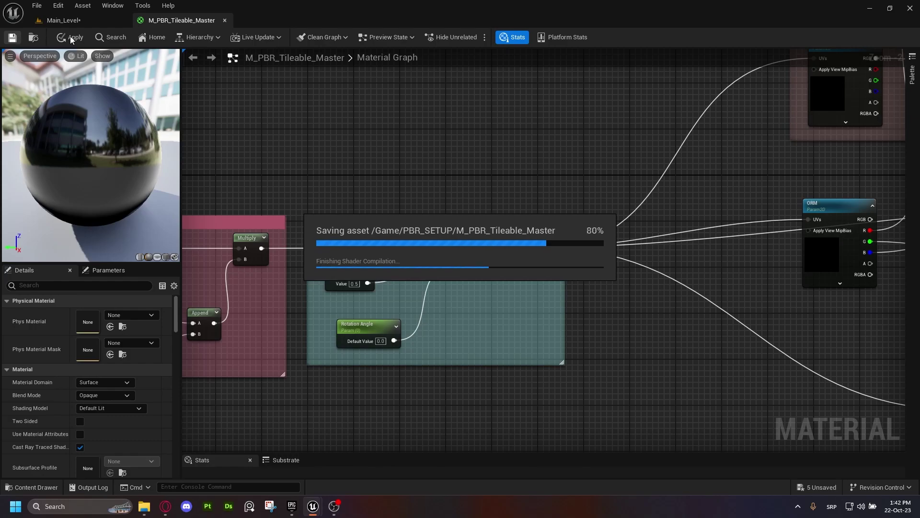
left_click(72, 19)
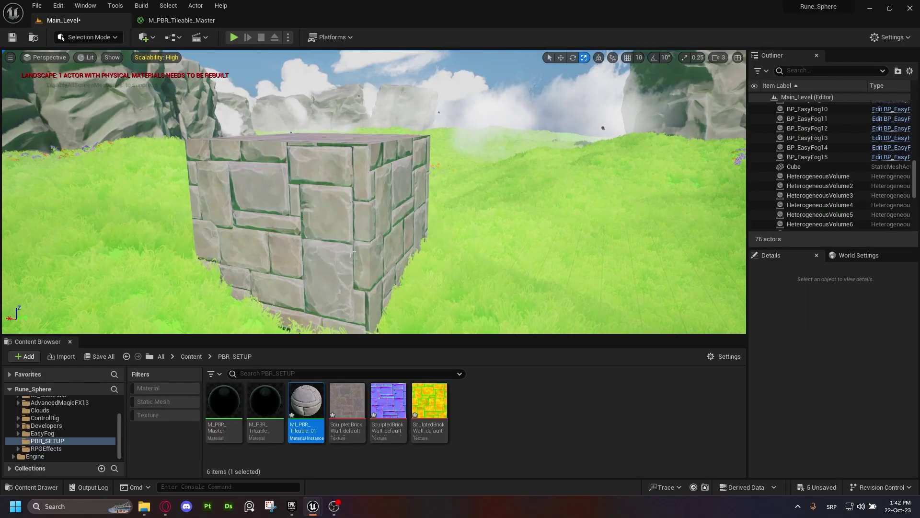
left_click(364, 461)
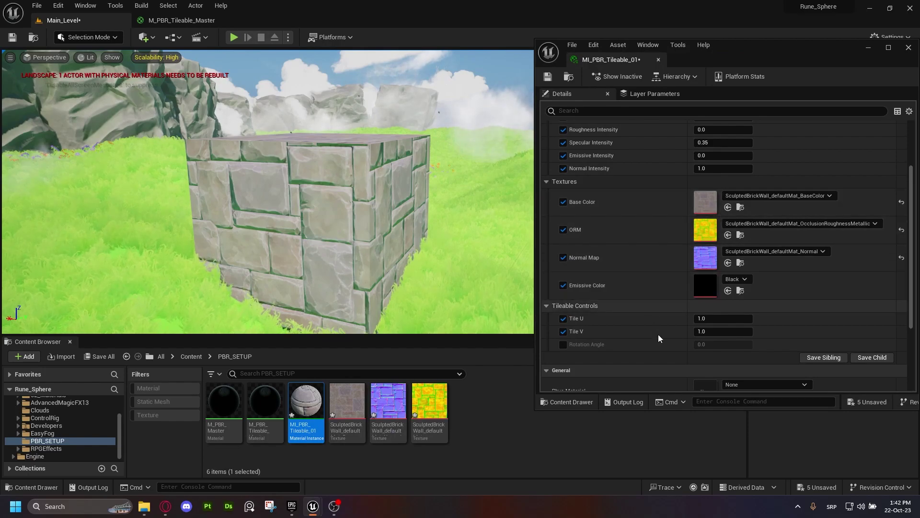
Step: Enable the Rotation Angle override in the MI_PBR_Tileable_01 instance and set it to 0.5
left_click(562, 345)
left_click(734, 346)
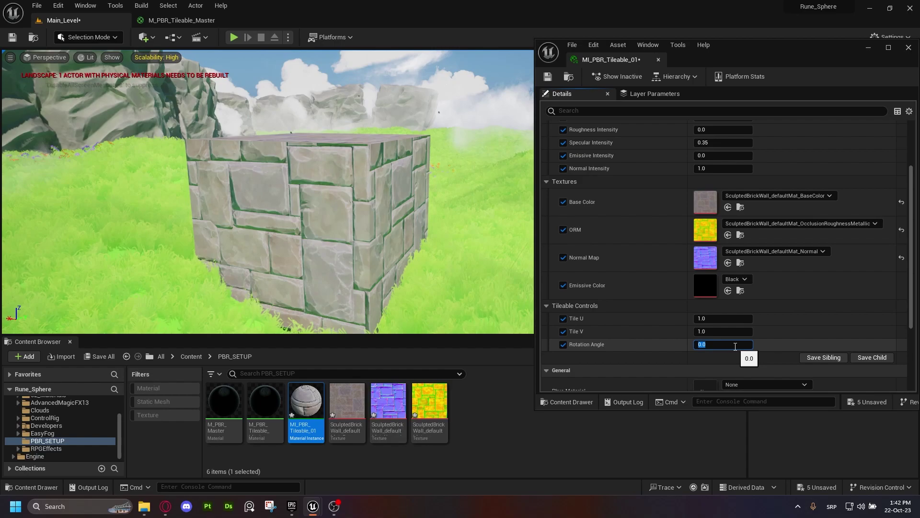
type("0.5")
key("Return")
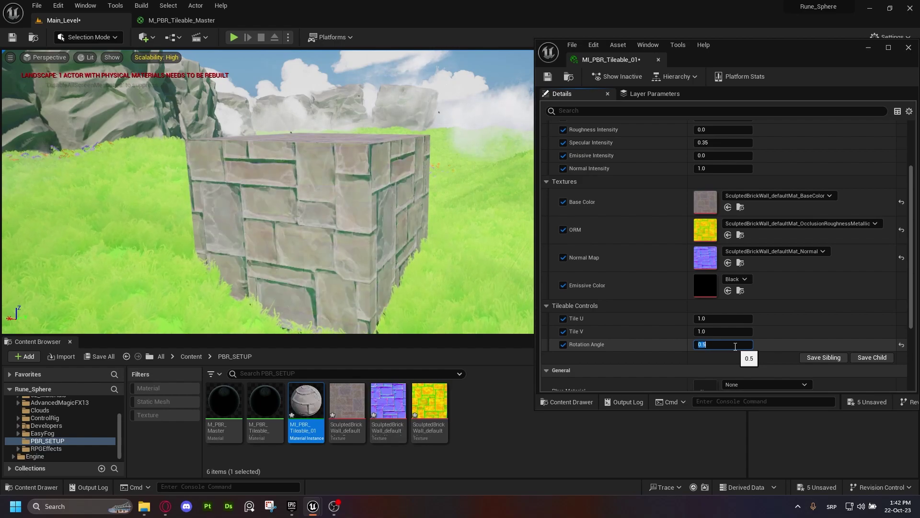
mouse_move(392, 243)
right_mouse_down()
mouse_move(412, 278)
mouse_move(408, 245)
mouse_move(396, 242)
right_mouse_up()
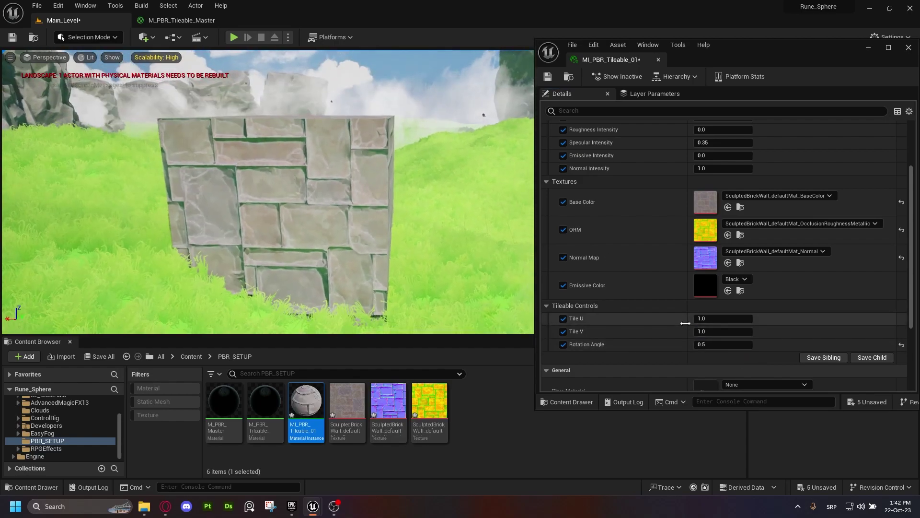
Step: Set the instance's Rotation Angle to 0.25 and view the brick pattern on the cube
left_click(717, 345)
type("0.25")
key("Return")
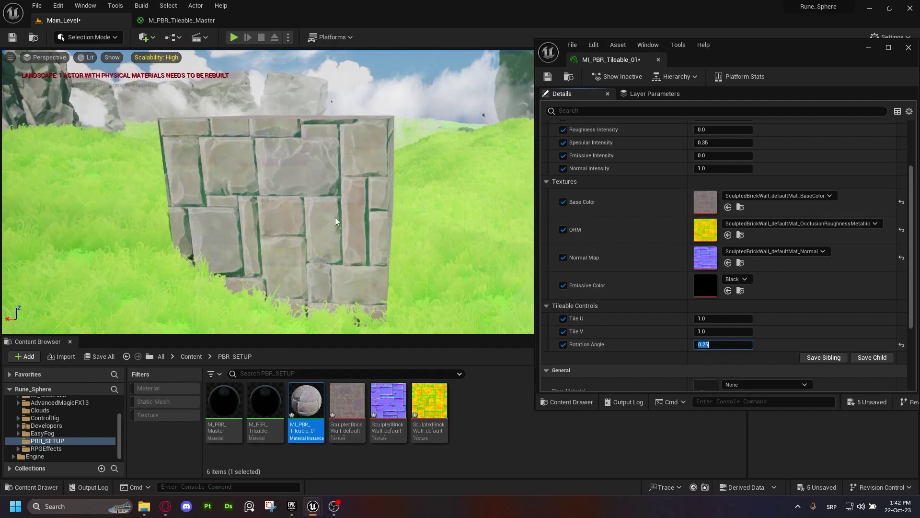
right_click_drag(288, 192, 250, 191)
Step: Try Rotation Angle values of 0.1 and 0.05 and inspect the cube's brick pattern from several sides
left_click(724, 345)
type("0.1")
key("Return")
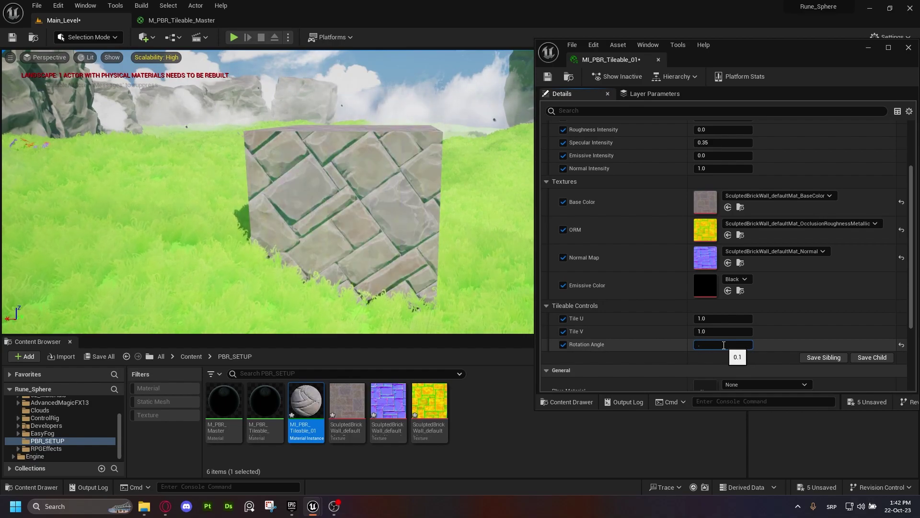
key("Return")
right_click_drag(336, 215, 422, 249)
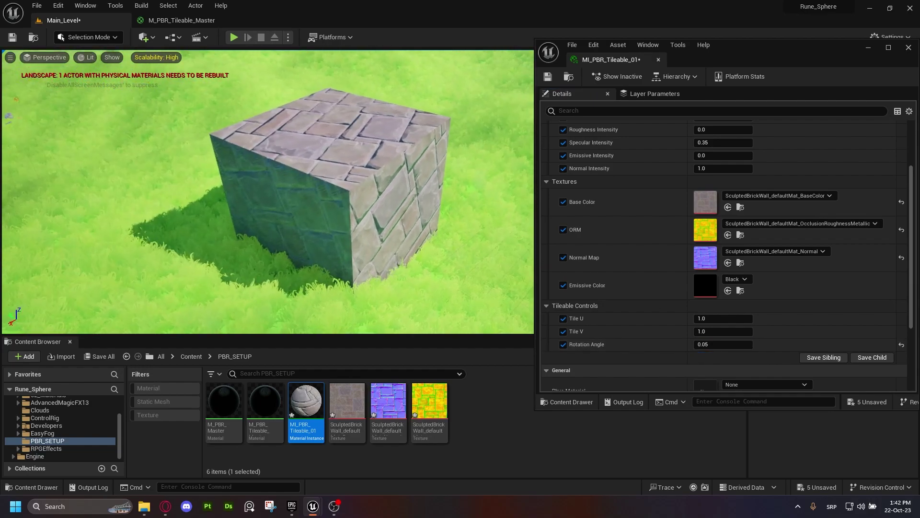
right_click_drag(210, 219, 259, 195)
right_click_drag(346, 111, 305, 116)
Step: Compare the brick pattern at Rotation Angle values of 0, 0.5 and 1
left_click(715, 340)
type("0")
key("Return")
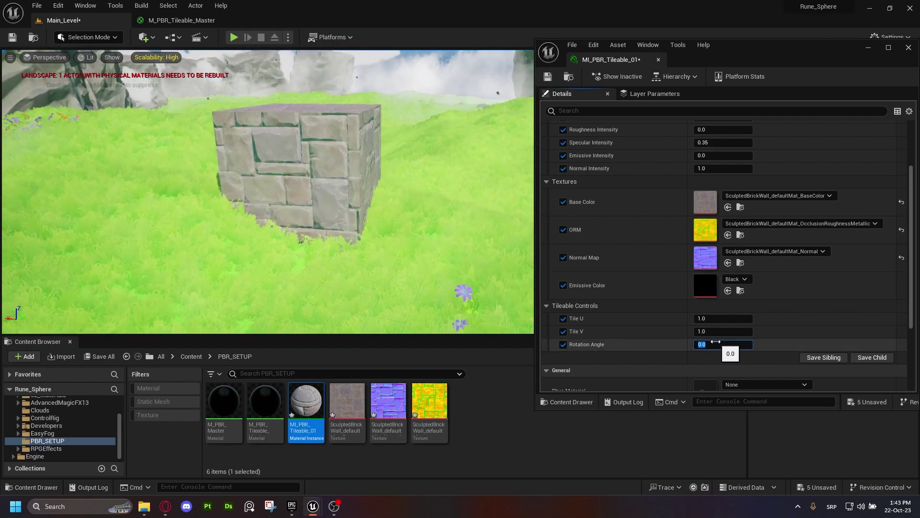
type(".5")
key("Return")
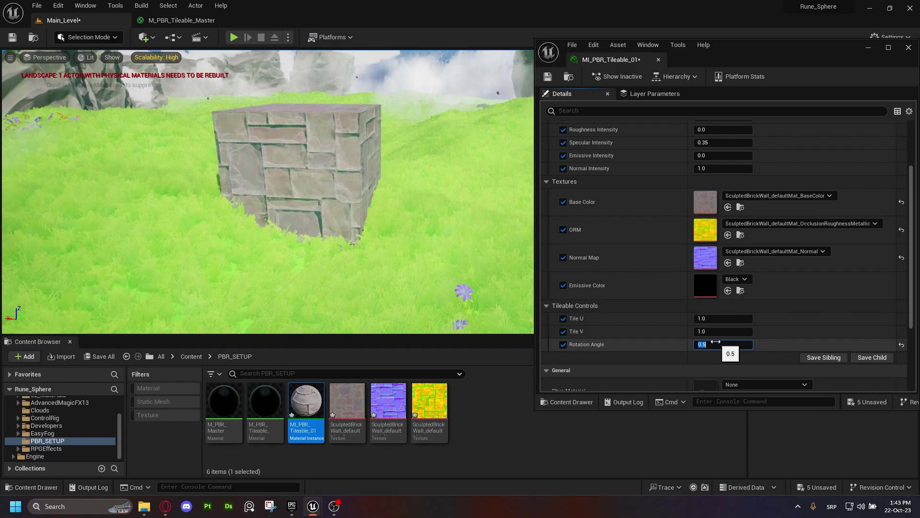
key("Return")
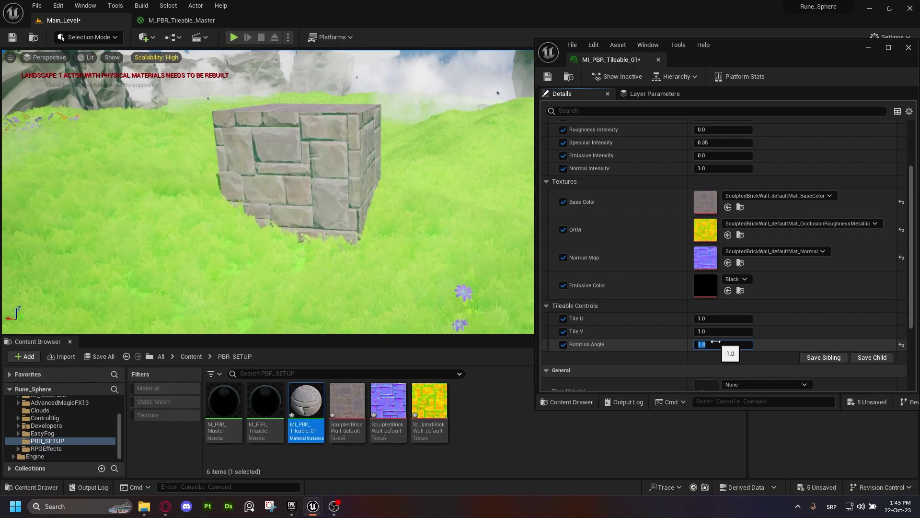
Step: Test a Rotation Angle of 0.25 again and examine the cube's front and neighbouring faces up close
type(".25")
key("Return")
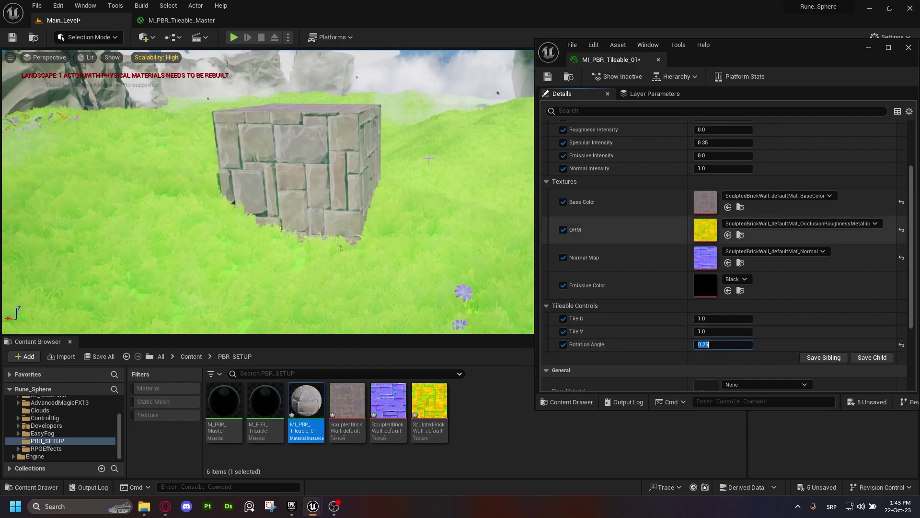
right_click_drag(413, 216, 391, 206)
key("a")
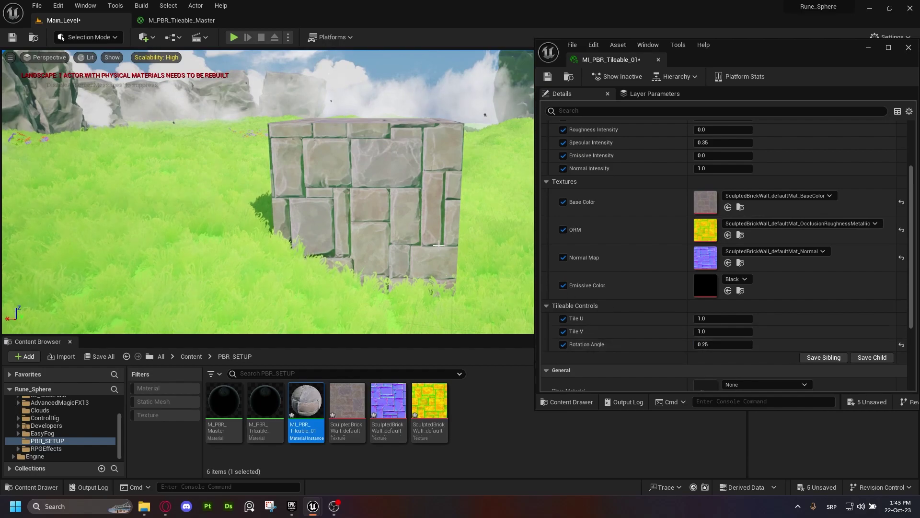
right_click_drag(367, 118, 345, 120)
key("a")
key("d")
Step: Reset the Rotation Angle to 0, save the instance and return to the unobstructed M_PBR_Tileable_Master graph
left_click(719, 344)
type("0")
key("Return")
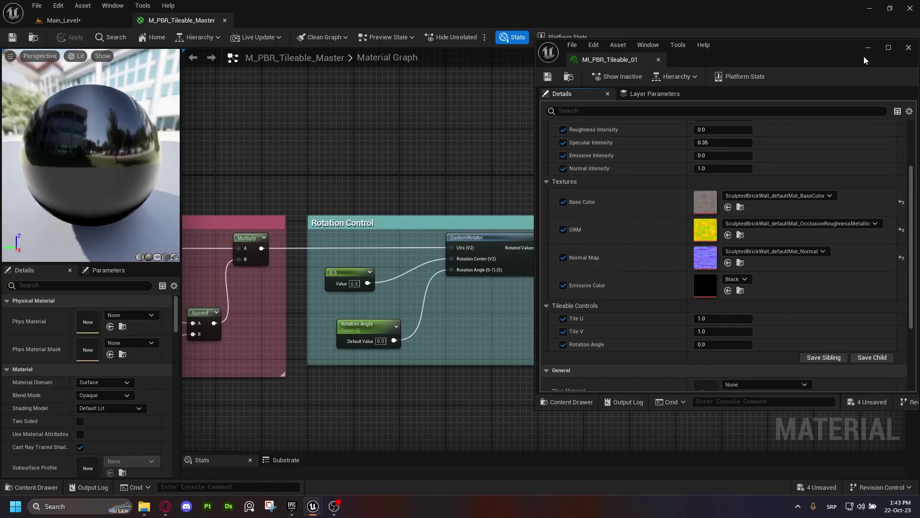
left_click(869, 48)
Step: Move the Tile Control and Rotation Control groups together farther away from the texture nodes, postponing the autosave
right_click_drag(637, 200, 512, 162)
right_click_drag(450, 166, 470, 160)
scroll(472, 160, "down", 2)
right_click_drag(394, 134, 653, 164)
left_click_drag(741, 177, 422, 307)
left_click_drag(651, 201, 467, 199)
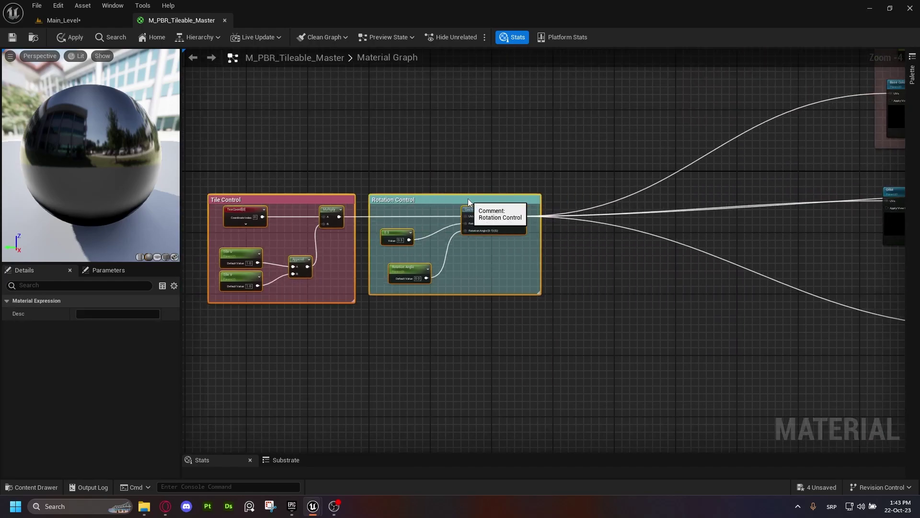
scroll(548, 182, "up", 3)
right_click_drag(480, 174, 558, 261)
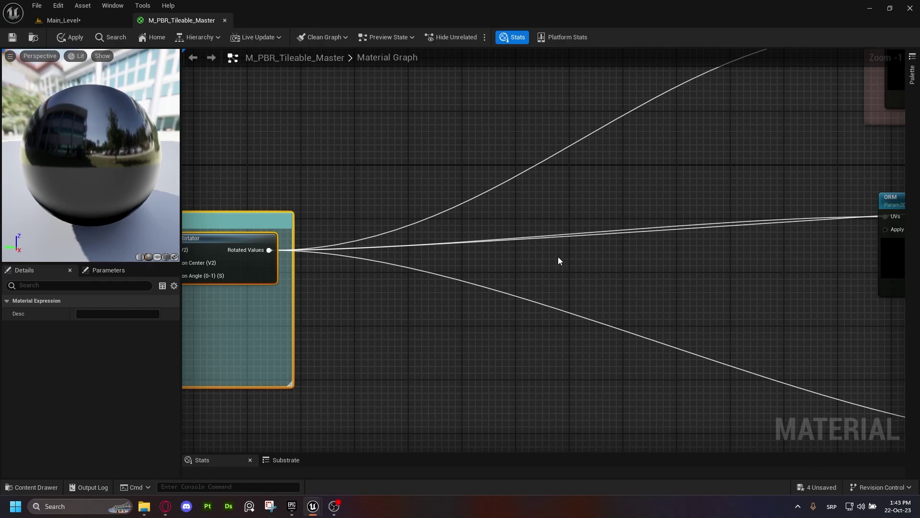
left_click(559, 262)
left_click(840, 462)
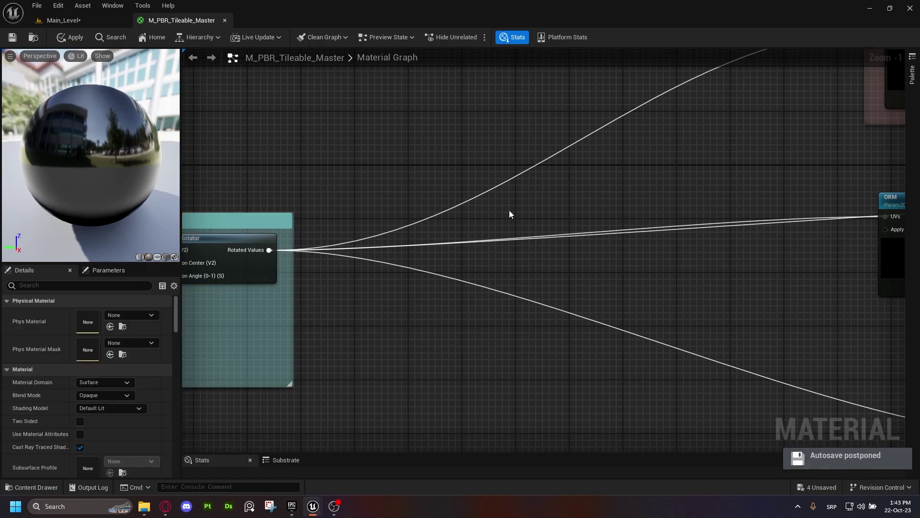
Step: Place an Add node after the Rotation Control group and connect the CustomRotator's Rotated Values output to its A input
right_click_drag(517, 275, 515, 253)
scroll(461, 224, "up", 1)
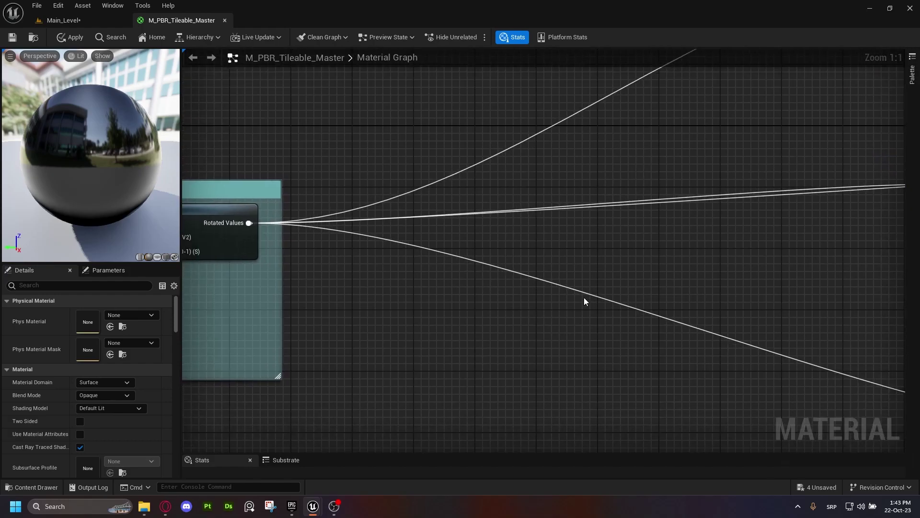
key("a")
left_click(577, 224)
left_click_drag(608, 236, 574, 186)
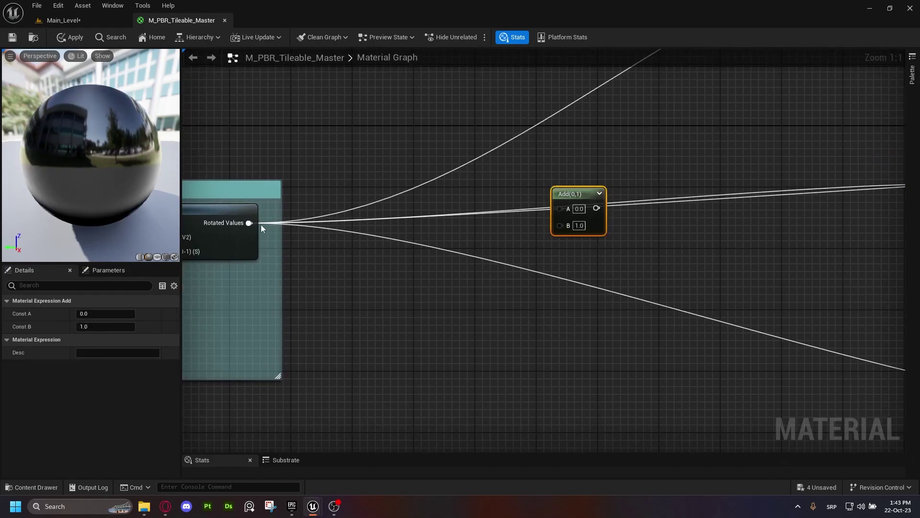
left_click_drag(249, 223, 596, 202)
right_click_drag(601, 247, 569, 228)
left_click_drag(544, 212, 511, 286)
left_click(399, 283)
Step: Copy the Tile U, Tile V and Append nodes from Tile Control and paste them beside the Add node
right_click_drag(348, 298, 400, 286)
scroll(401, 285, "down", 2)
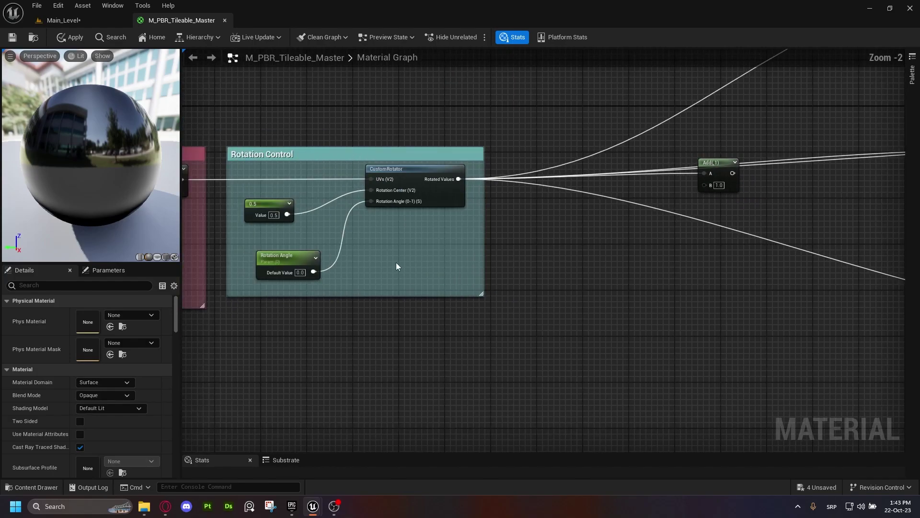
right_click(373, 257)
left_click_drag(406, 169, 309, 249)
right_click_drag(784, 216, 641, 262)
right_click_drag(335, 221, 439, 205)
left_click_drag(423, 210, 287, 289)
right_click_drag(863, 222, 434, 232)
scroll(433, 232, "up", 1)
key("ctrl+v")
left_click_drag(529, 233, 509, 235)
left_click_drag(625, 131, 559, 185)
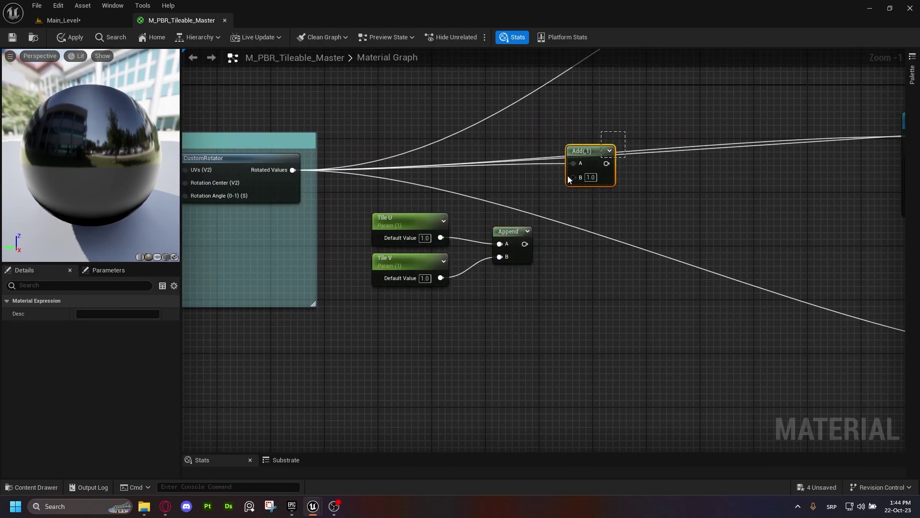
Step: Rename the two copied tiling parameters Offset U and Offset V
scroll(442, 259, "up", 1)
left_click(411, 224)
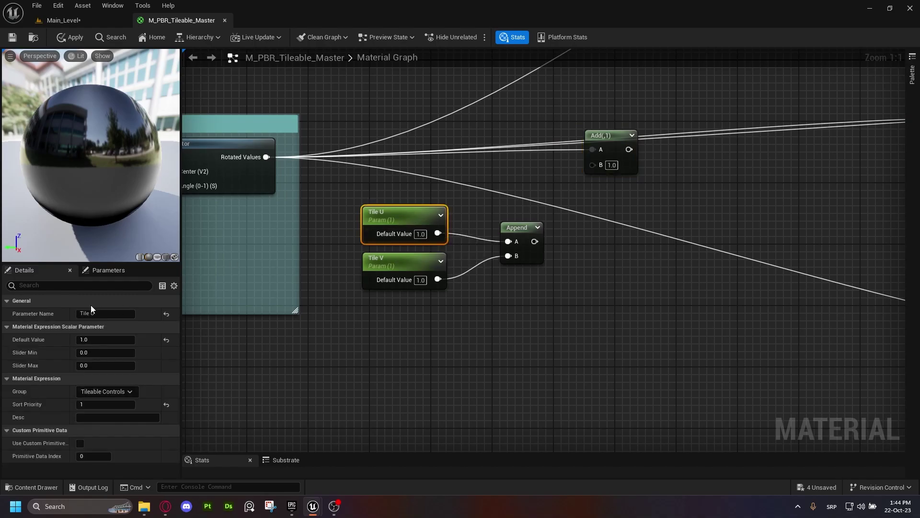
left_click(83, 317)
type("Off")
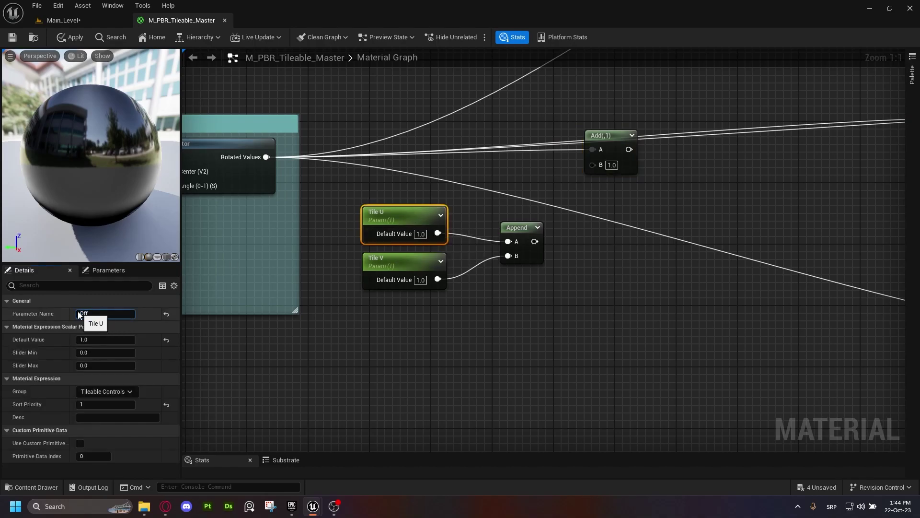
type("set U")
key("Return")
left_click(403, 261)
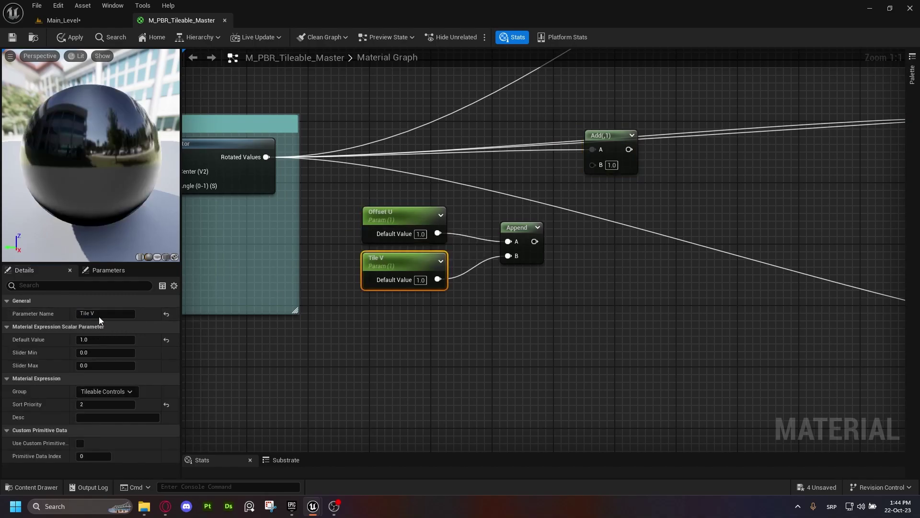
left_click(106, 313)
type("Offset V")
key("Return")
Step: Connect the copied Append node's output to the Add node's B input
left_click_drag(517, 224, 368, 294)
right_click_drag(548, 248, 487, 274)
left_click(487, 278)
left_click_drag(466, 268, 531, 193)
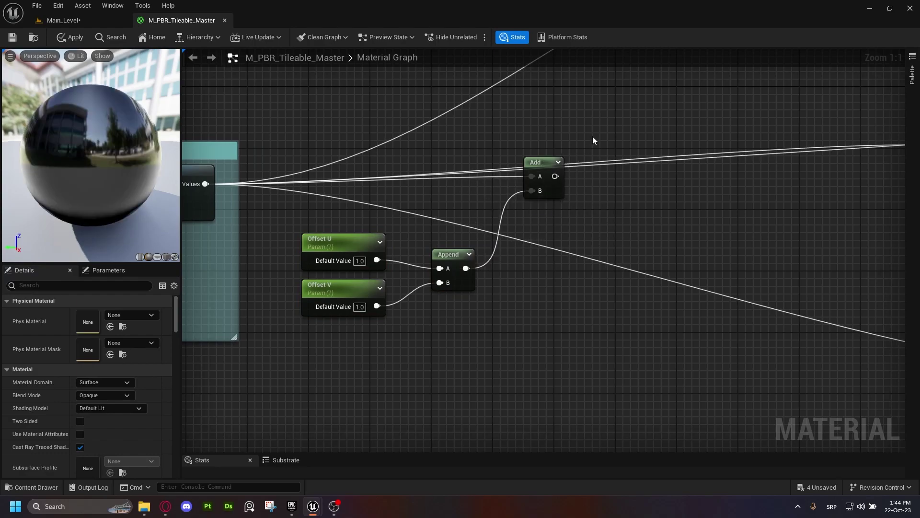
Step: Enclose the offset parameters, Append and Add nodes in a comment named Offset Control and color it light green
left_click_drag(593, 137, 271, 338)
type("cO")
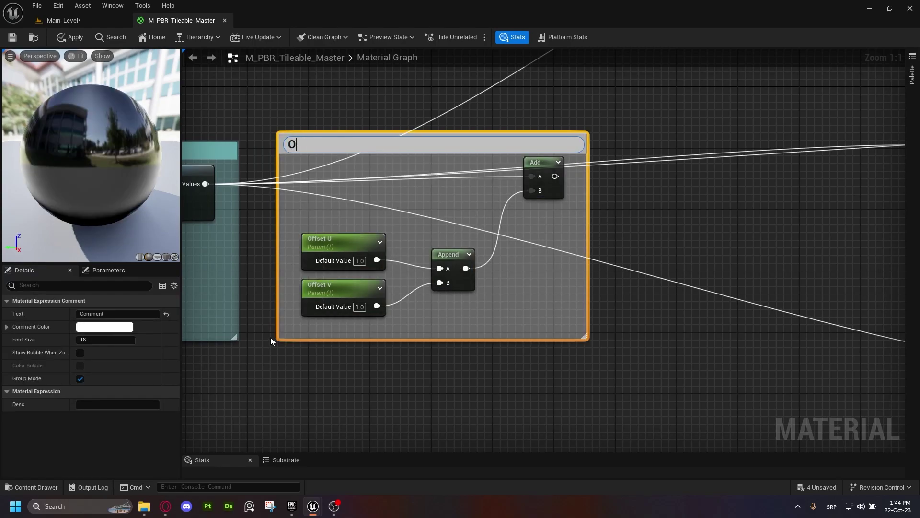
type("ffset Control")
key("Return")
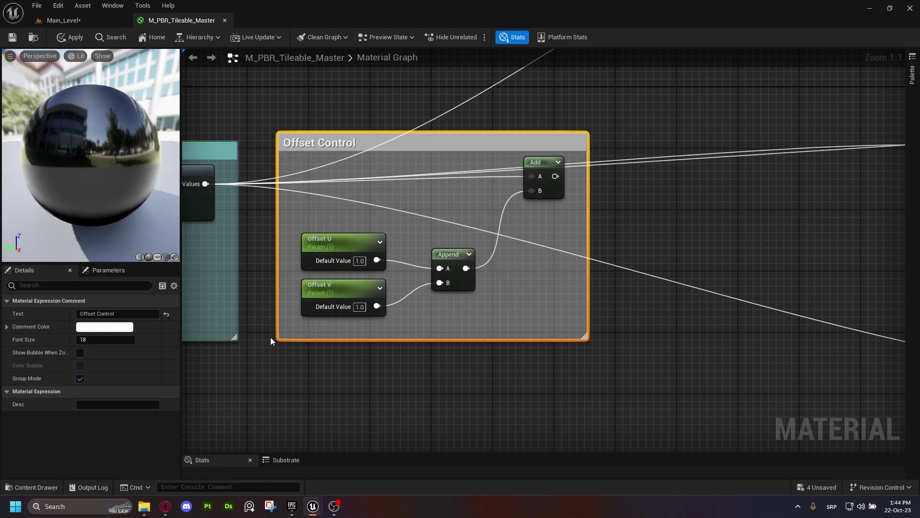
left_click(126, 328)
left_click(160, 363)
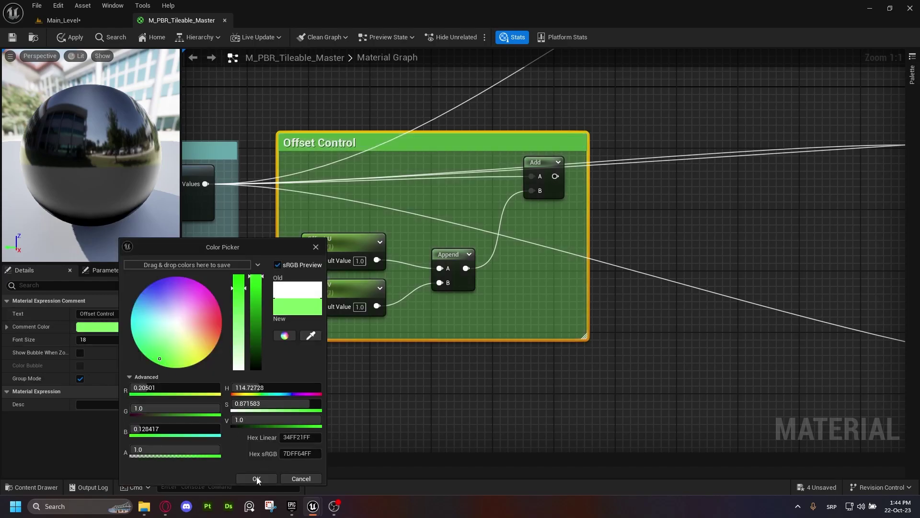
left_click(257, 478)
Step: Transfer the CustomRotator's texture UV connections to the Add node's output and reconnect Rotated Values to Add's A input
right_click_drag(476, 378, 497, 373)
right_click_drag(402, 357, 659, 345)
scroll(660, 346, "down", 2)
right_click_drag(430, 349, 676, 286)
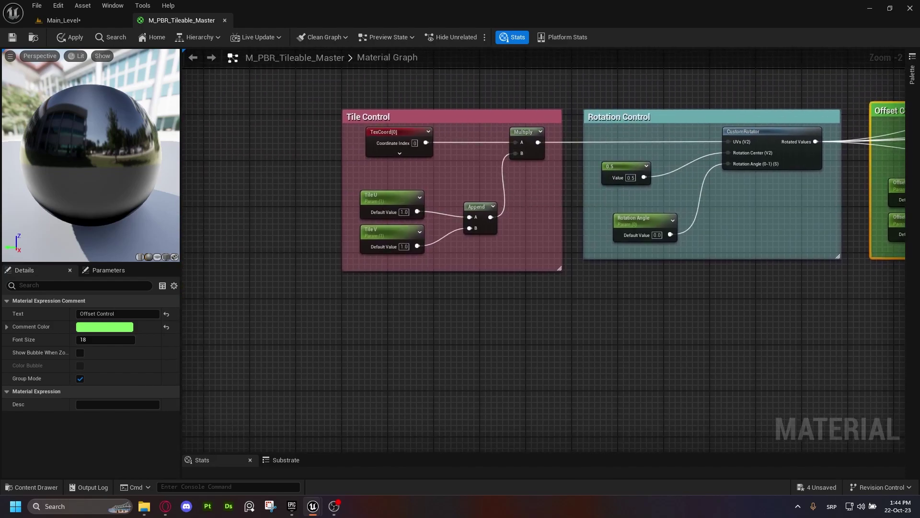
right_click_drag(626, 215, 343, 277)
right_click_drag(835, 166, 575, 191)
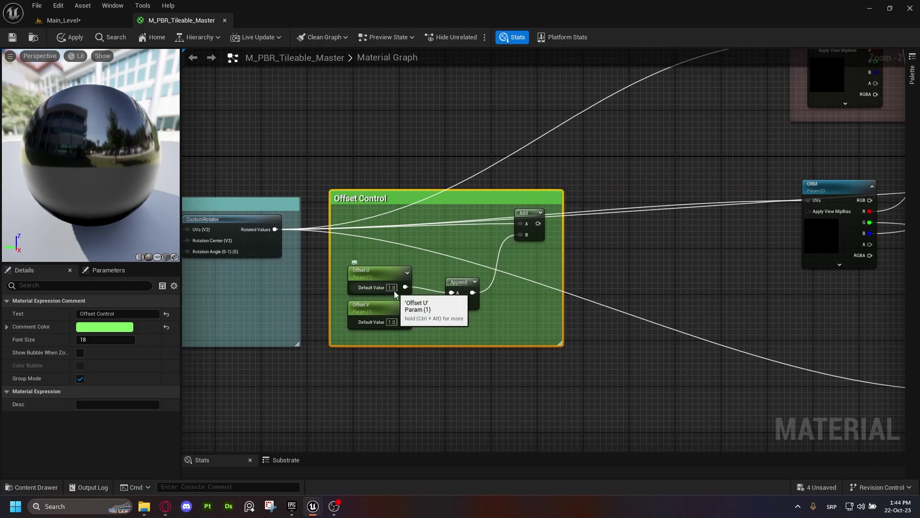
right_click_drag(484, 176, 620, 186)
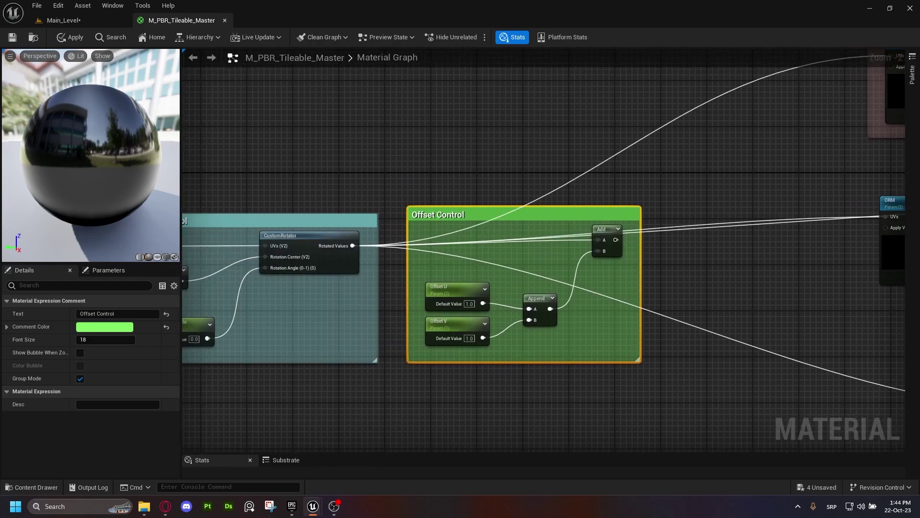
left_click_drag(337, 239, 613, 233, "ctrl")
left_click_drag(338, 238, 582, 235)
right_click_drag(418, 179, 281, 130)
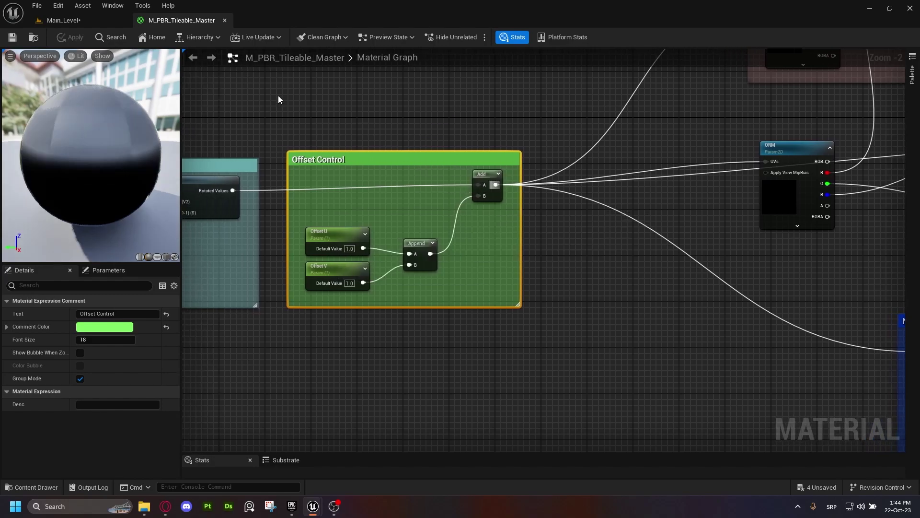
Step: Check the order of the Tileable Controls parameters in MI_PBR_Tileable_01 over Main_Level and go back to the master graph
left_click(75, 22)
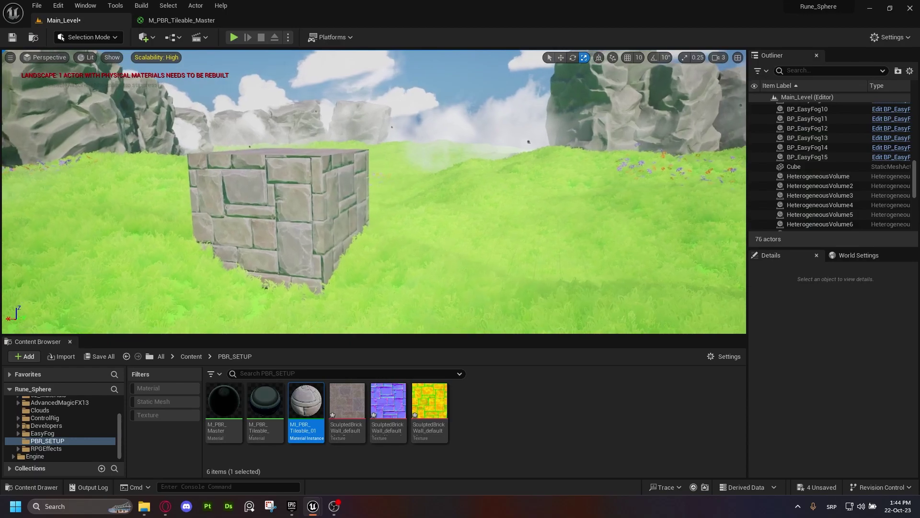
key("w")
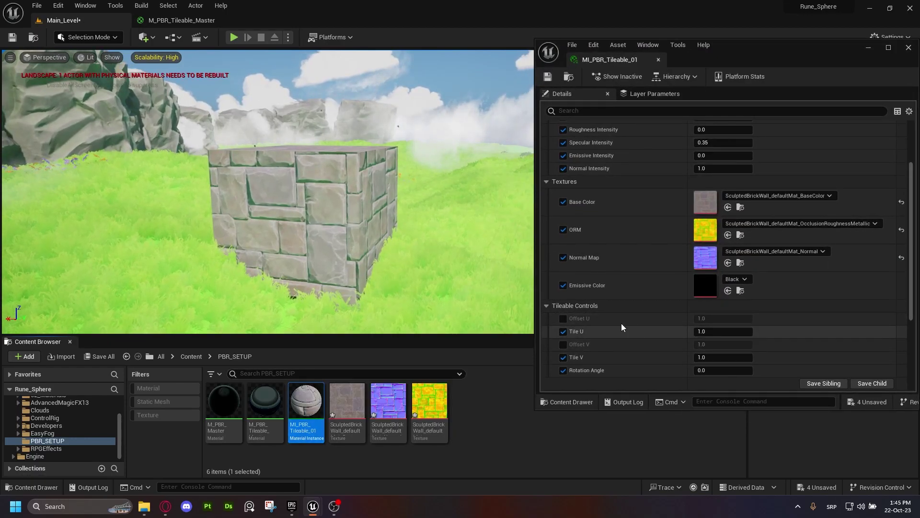
left_click(181, 20)
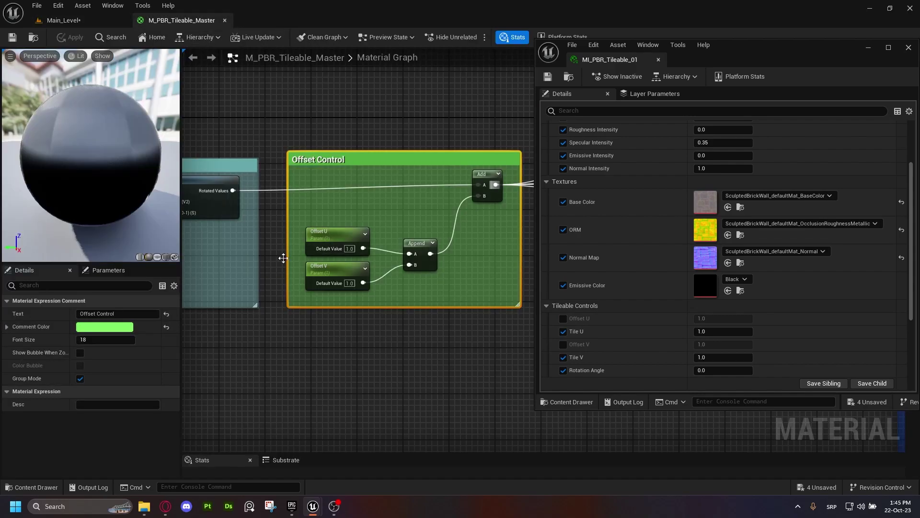
Step: Set the Offset V parameter's sort priority to 5
left_click(336, 267)
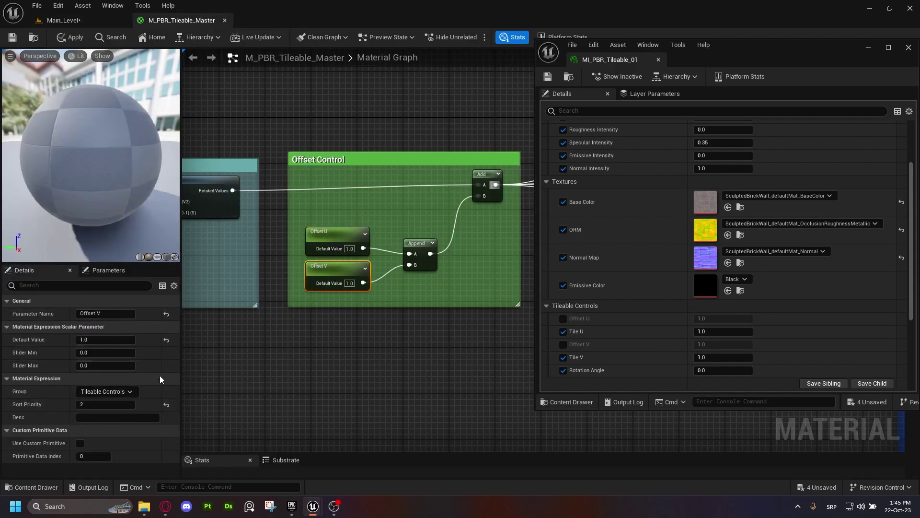
left_click(106, 404)
type("5")
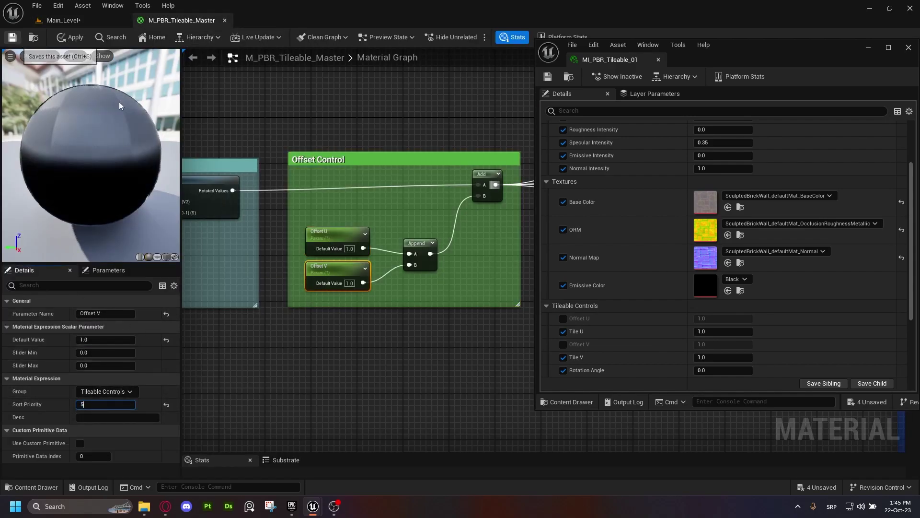
Step: Enable the Offset U and Offset V parameters in MI_PBR_Tileable_01 and bring the brick-wall cube in Main_Level into view
left_click(622, 320)
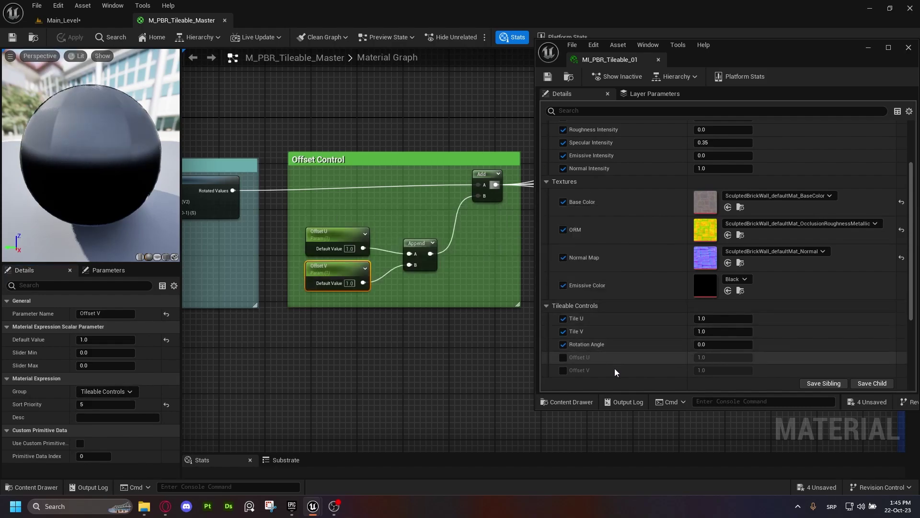
left_click(563, 357)
left_click(563, 370)
left_click(63, 20)
key("w")
key("a")
right_click_drag(285, 168, 294, 174)
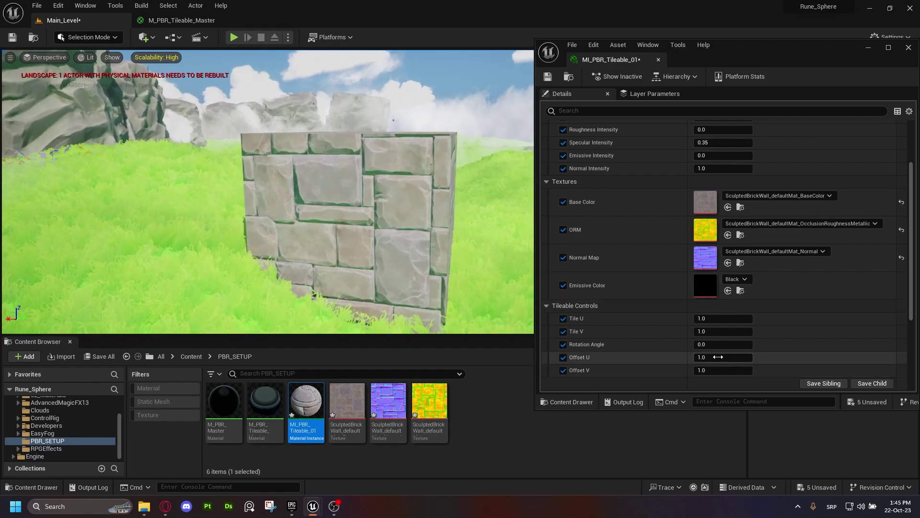
Step: Try various Offset U and Offset V values and check how the brick texture shifts on the wall cube
mouse_move(717, 358)
left_mouse_down()
mouse_move(785, 357)
mouse_move(729, 371)
left_mouse_up()
key("a")
right_click_drag(384, 201, 432, 206)
right_click_drag(312, 178, 323, 178)
key("d")
right_click_drag(471, 166, 412, 192)
key("a")
key("a")
mouse_move(336, 192)
right_mouse_down()
mouse_move(383, 192)
mouse_move(341, 203)
mouse_move(333, 158)
right_mouse_up()
key("d")
right_click_drag(402, 163, 426, 157)
key("a")
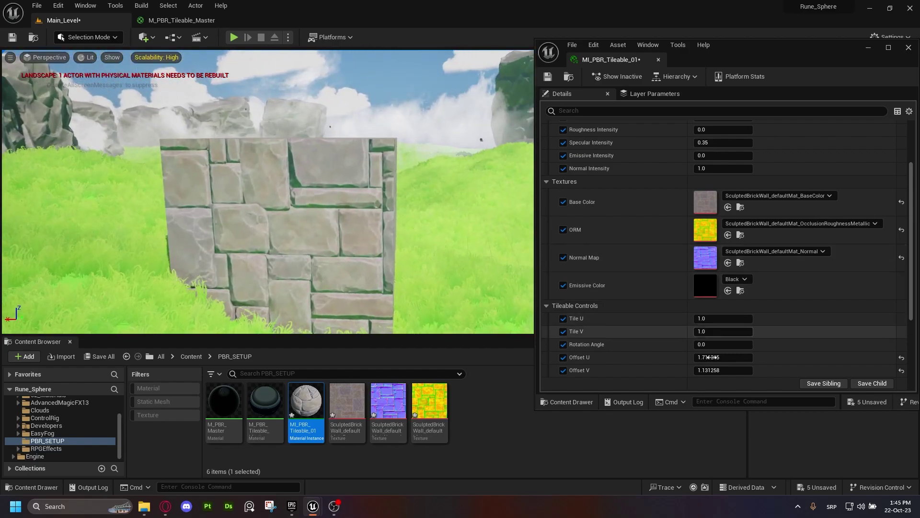
left_click_drag(722, 357, 781, 369)
Step: Reset both offset parameters and set Offset U and Offset V to 0
left_click(901, 369)
left_click(902, 358)
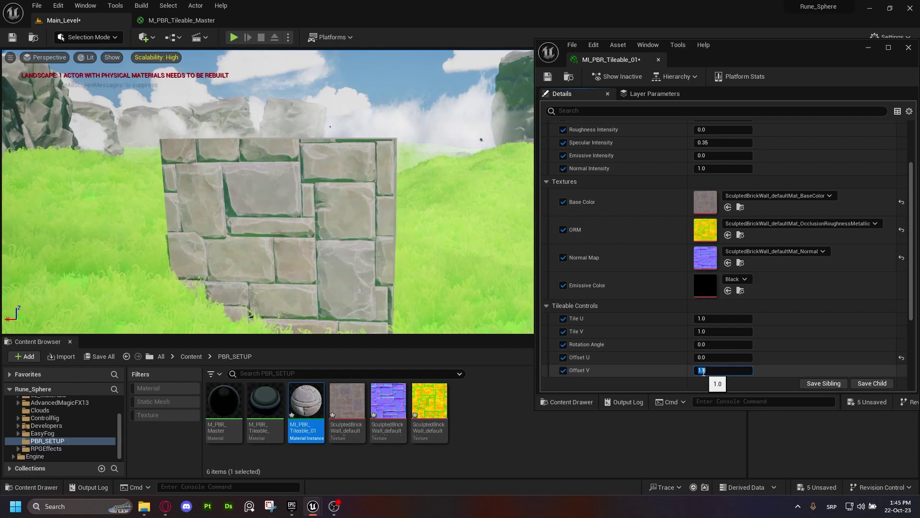
right_click_drag(355, 272, 437, 286)
Step: Raise Offset U to about 0.8 and rotate the wall cube so that two of its sides face the view
left_click_drag(715, 355, 736, 356)
right_click_drag(383, 230, 318, 225)
left_click(360, 225)
key("e")
left_click_drag(379, 201, 415, 205)
right_click_drag(414, 206, 367, 206)
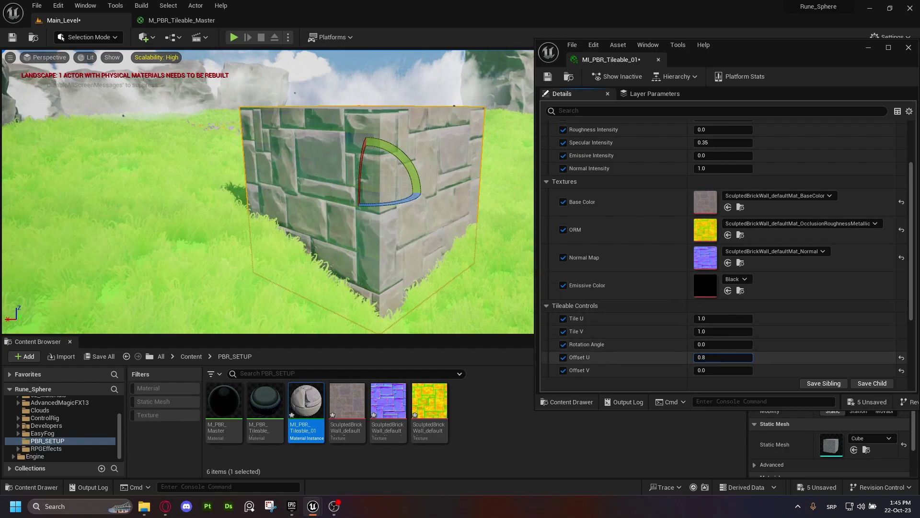
Step: Try other Offset U and Offset V values on the cube's corner, then undo the offset changes and the cube's rotation
left_click_drag(723, 357, 709, 357)
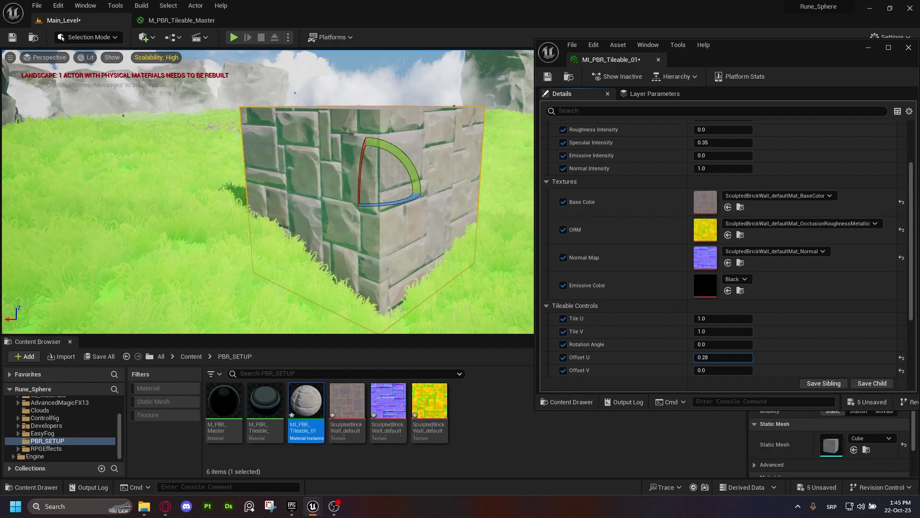
left_click_drag(737, 368, 759, 368)
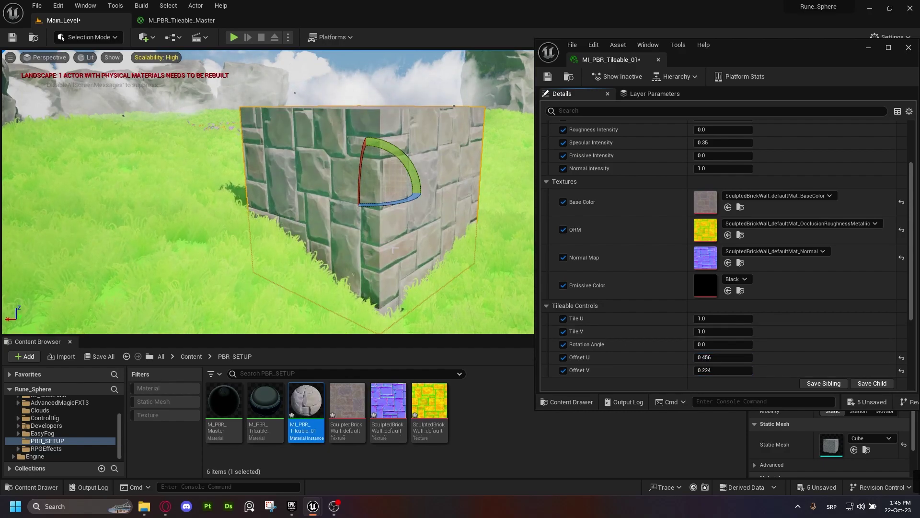
key("ctrl+z")
key("ctrl+z")
key("ctrl+z")
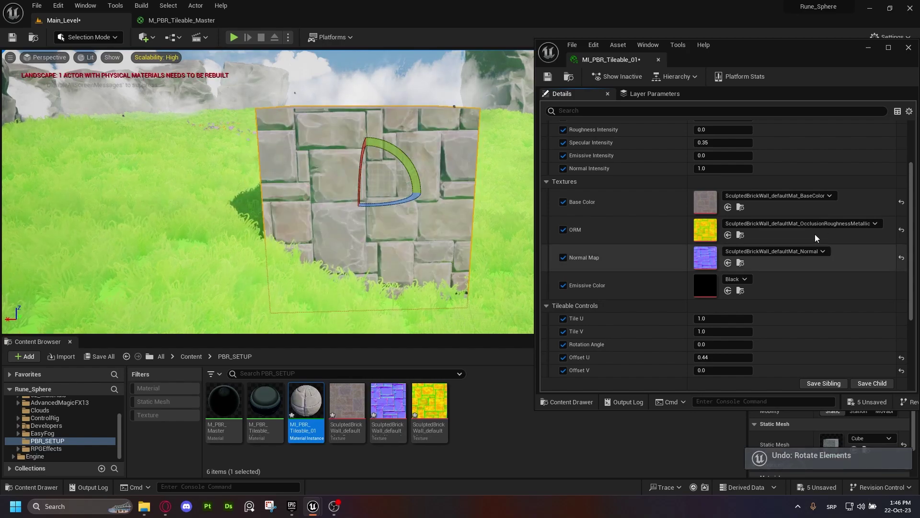
Step: Reset Offset U, set it to 0 and save MI_PBR_Tileable_01
left_click(901, 358)
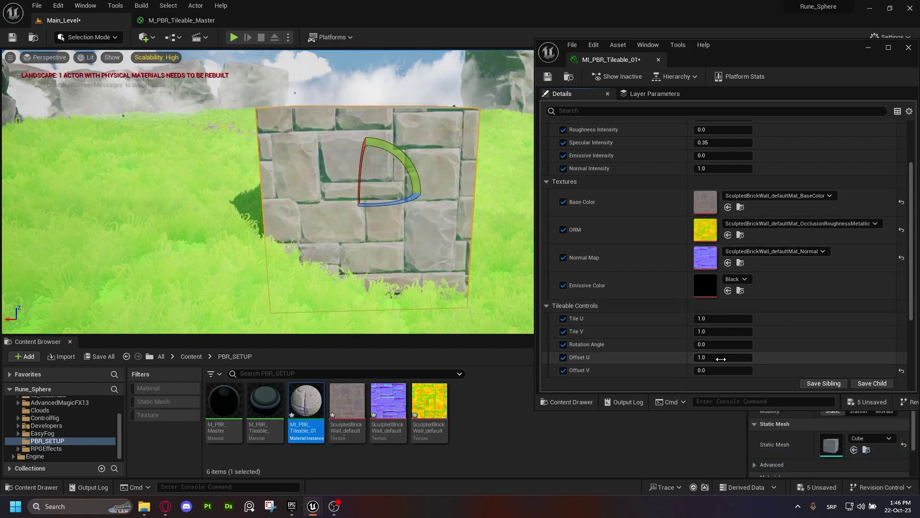
type("0")
key("Return")
key("ctrl+s")
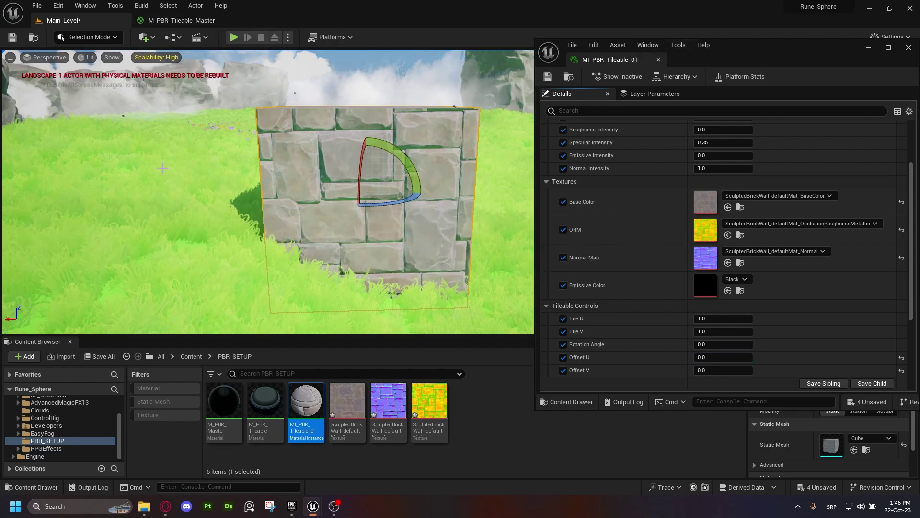
Step: Return to the M_PBR_Tileable_Master graph and move the tiling, rotation and offset comment groups together farther from the texture samplers
left_click(869, 48)
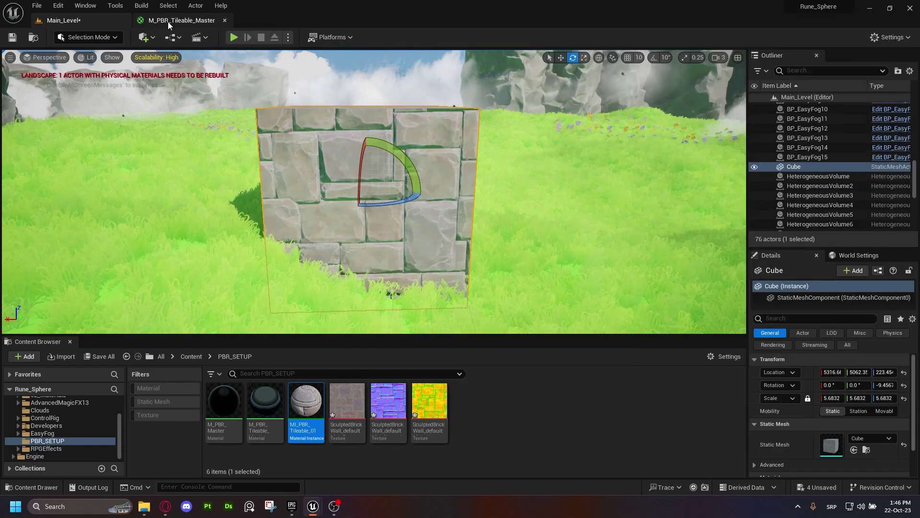
left_click(166, 21)
right_click_drag(551, 217, 362, 242)
scroll(297, 220, "down", 3)
right_click_drag(298, 220, 593, 214)
left_click_drag(665, 172, 227, 324)
left_click_drag(589, 201, 461, 202)
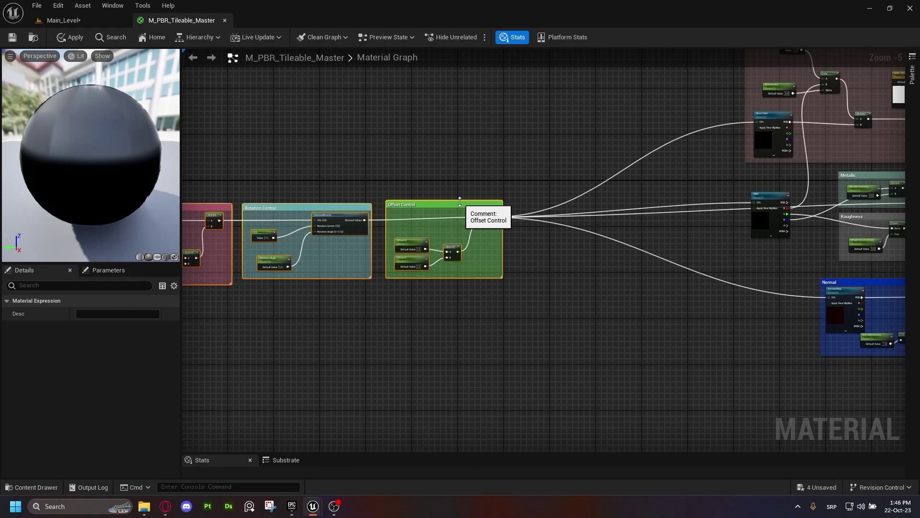
right_click_drag(460, 201, 412, 201)
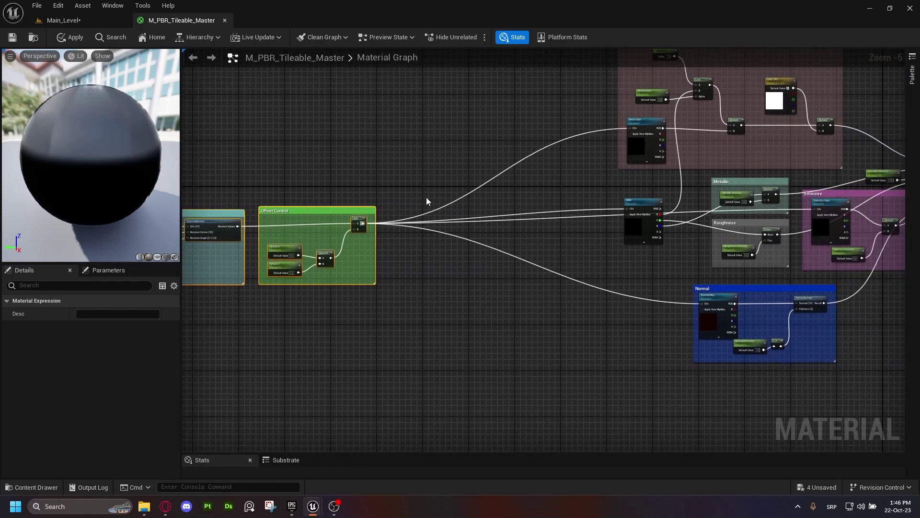
right_click_drag(498, 186, 211, 127)
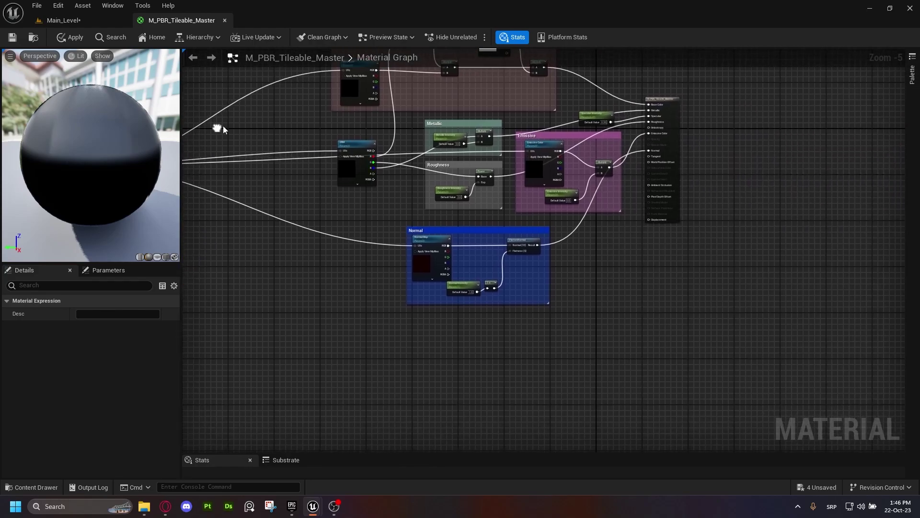
Step: Examine the material output node's inputs and the Specular Intensity parameter in the master graph
scroll(673, 223, "up", 4)
mouse_move(672, 210)
left_mouse_down()
mouse_move(639, 211)
mouse_move(673, 216)
left_mouse_up()
right_click_drag(727, 57, 704, 231)
left_click_drag(661, 124, 675, 111)
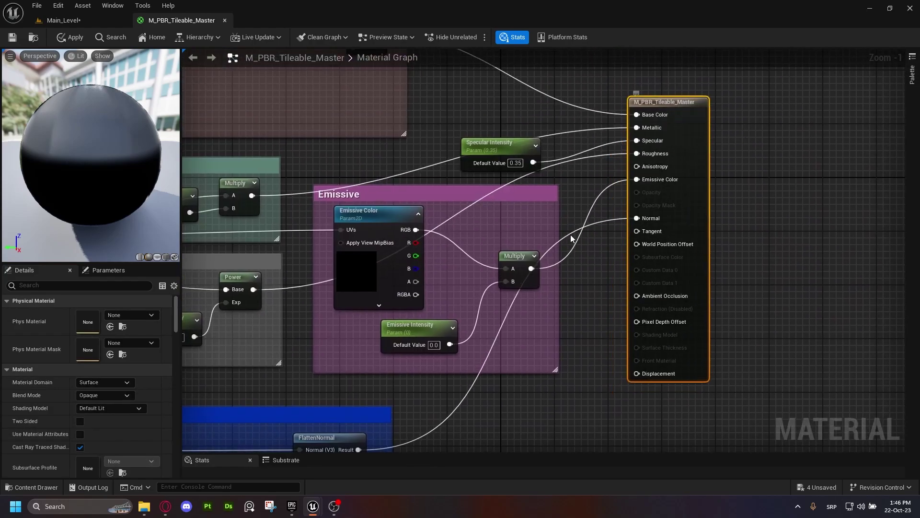
left_click(501, 145)
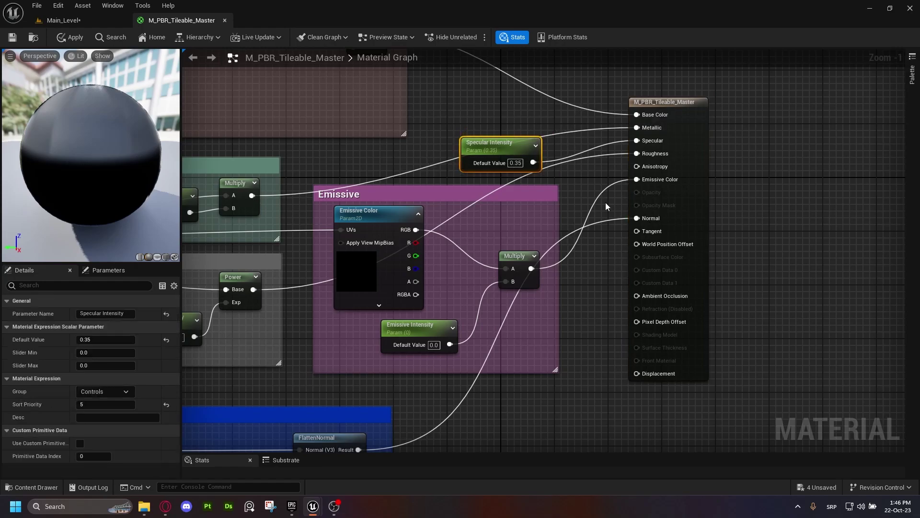
left_click_drag(650, 378, 551, 411)
right_click_drag(399, 384, 593, 378)
scroll(428, 359, "down", 2)
right_click_drag(457, 341, 789, 284)
right_click_drag(340, 211, 655, 213)
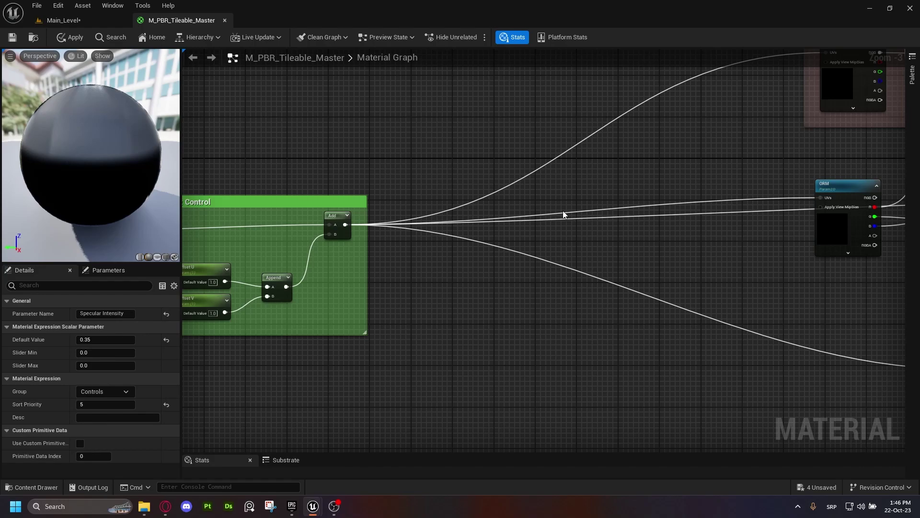
Step: Add a ParallaxOcclusionMapping node in the free space between the Offset Control comment and the ORM texture
right_click_drag(509, 199, 453, 197)
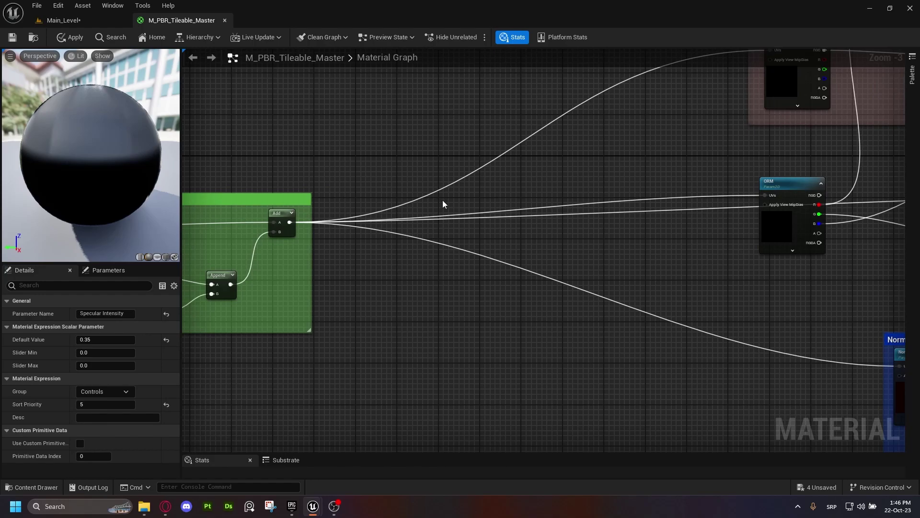
right_click_drag(409, 205, 382, 196)
scroll(391, 189, "up", 1)
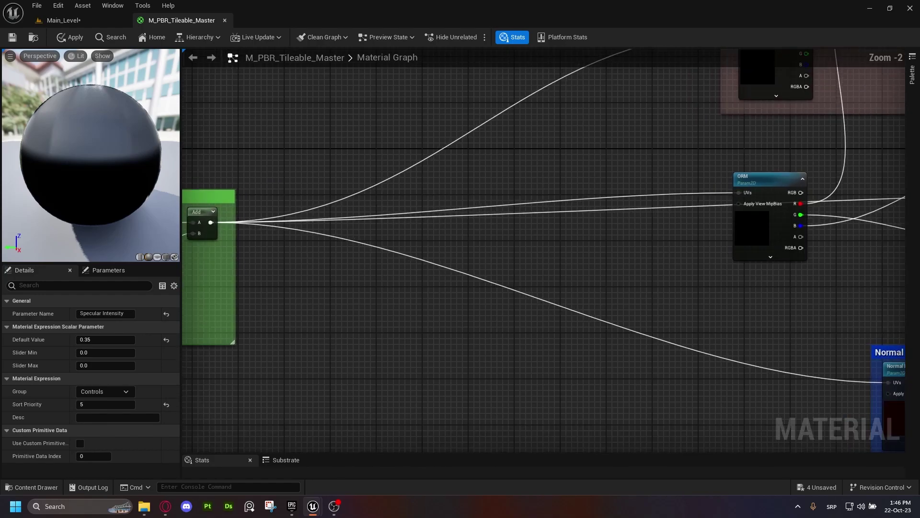
scroll(240, 354, "up", 1)
right_click(502, 217)
type("parall")
key("Return")
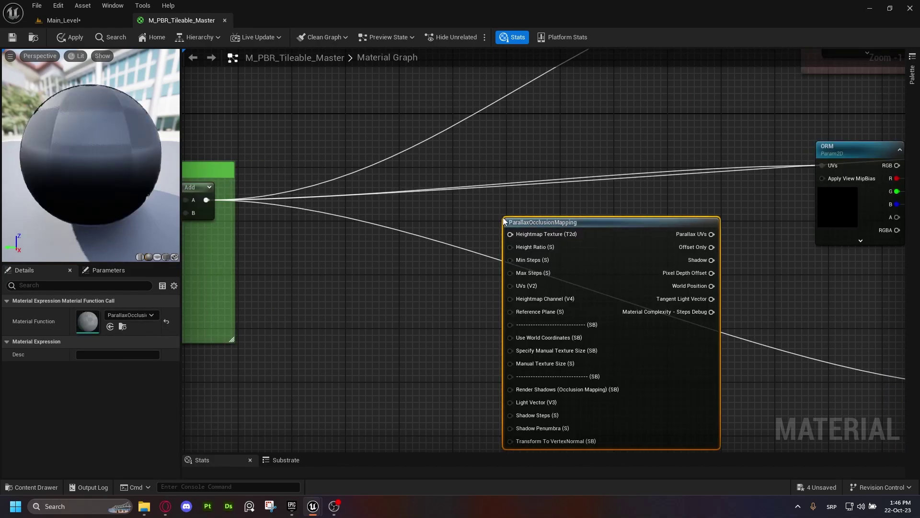
left_click_drag(549, 222, 465, 152)
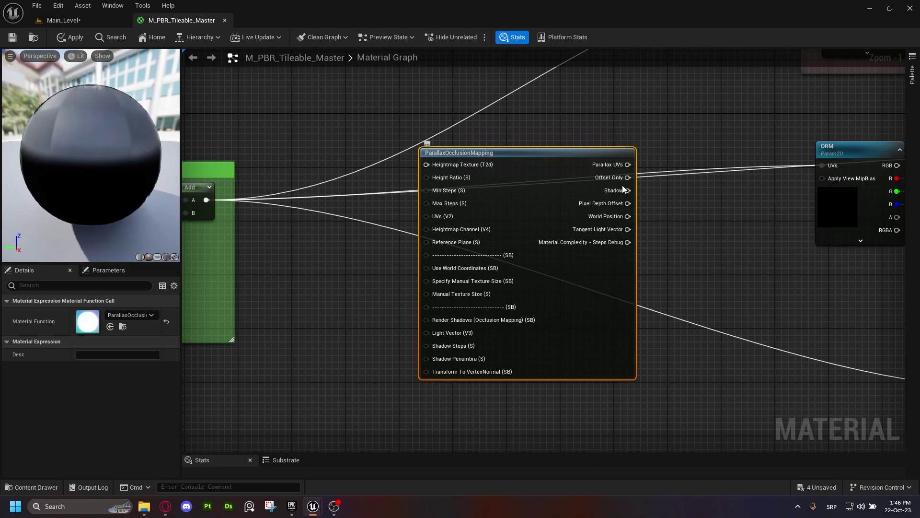
right_click_drag(668, 183, 657, 189)
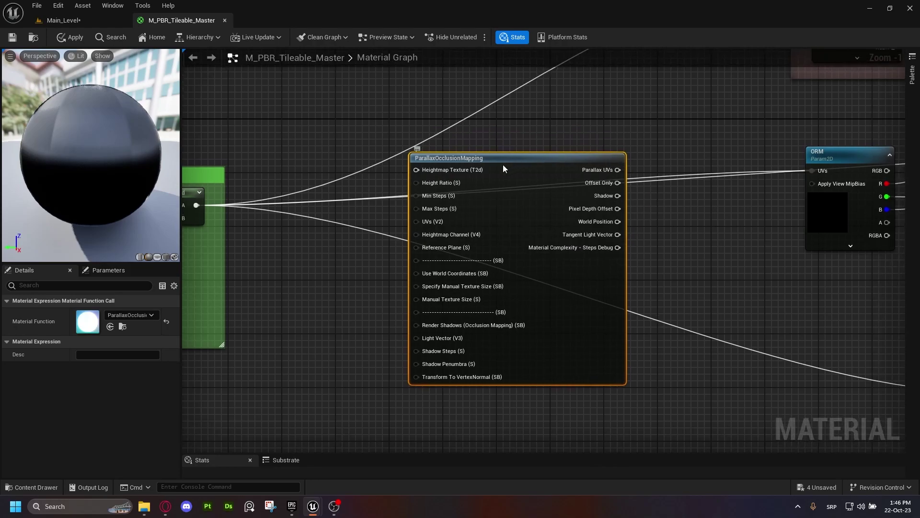
left_click_drag(524, 159, 531, 158)
Step: Connect the Offset Control Add node's output to the ParallaxOcclusionMapping UVs (V2) input and reposition the parallax node
right_click_drag(334, 176, 526, 178)
right_click_drag(512, 147, 484, 152)
left_click_drag(608, 173, 481, 138)
left_click(748, 144)
left_click_drag(686, 165, 684, 160)
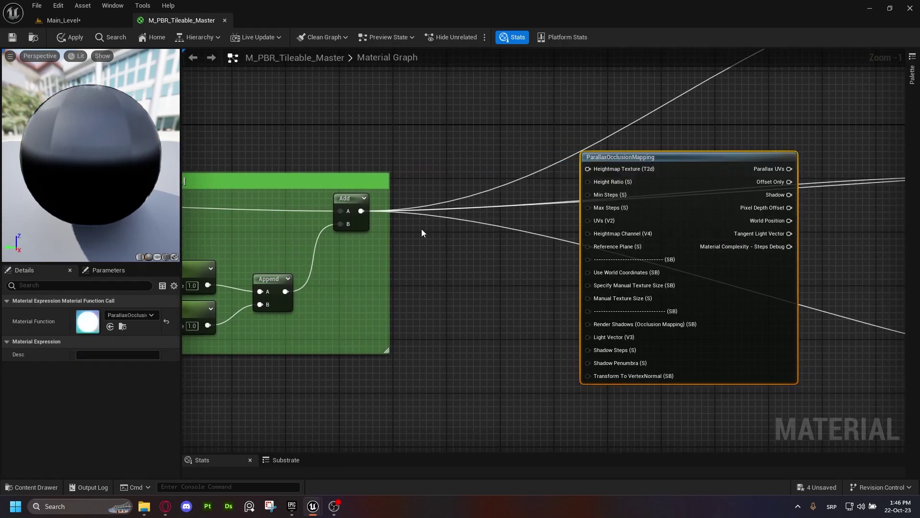
left_click_drag(362, 211, 587, 220)
left_click_drag(636, 157, 617, 144)
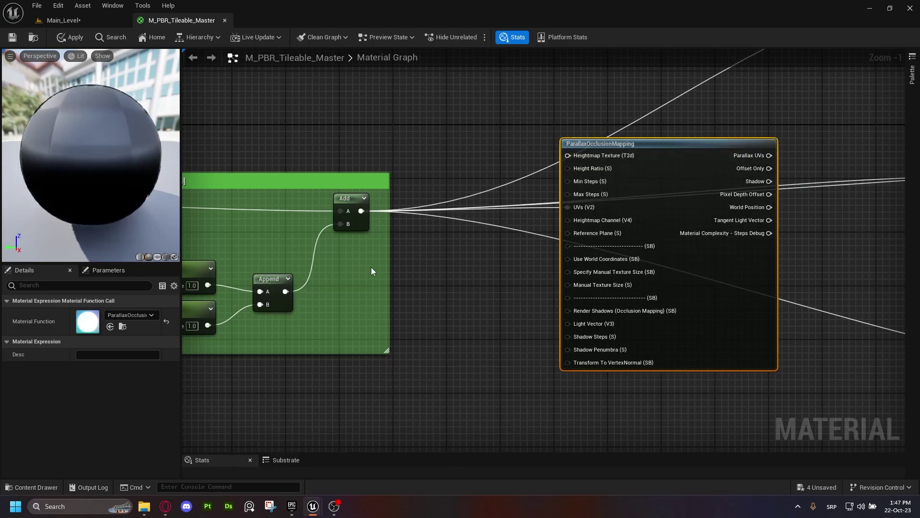
Step: Add a Constant4Vector, connect it to the ParallaxOcclusionMapping Heightmap Channel (V4) input and place it beside the Offset Control comment
right_click_drag(389, 269, 376, 269)
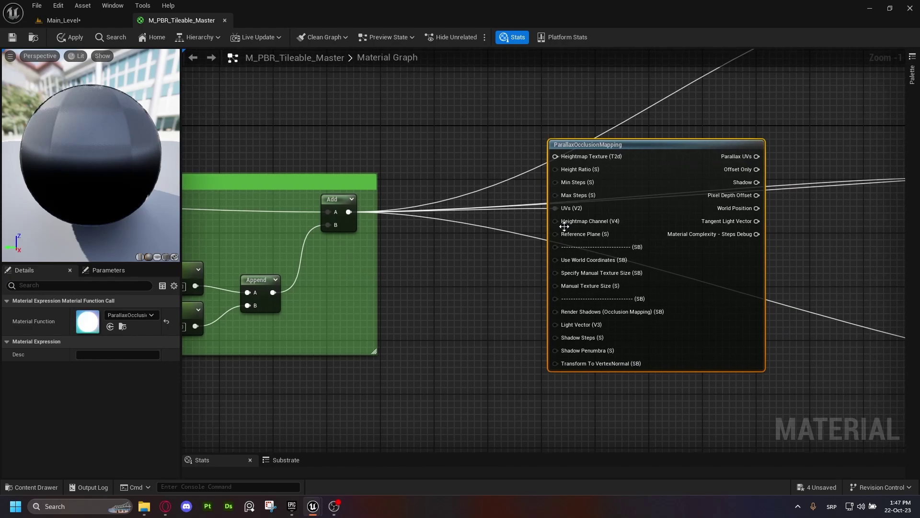
right_click_drag(430, 300, 445, 289)
right_click_drag(506, 244, 474, 262)
scroll(419, 310, "up", 1)
left_click(419, 311)
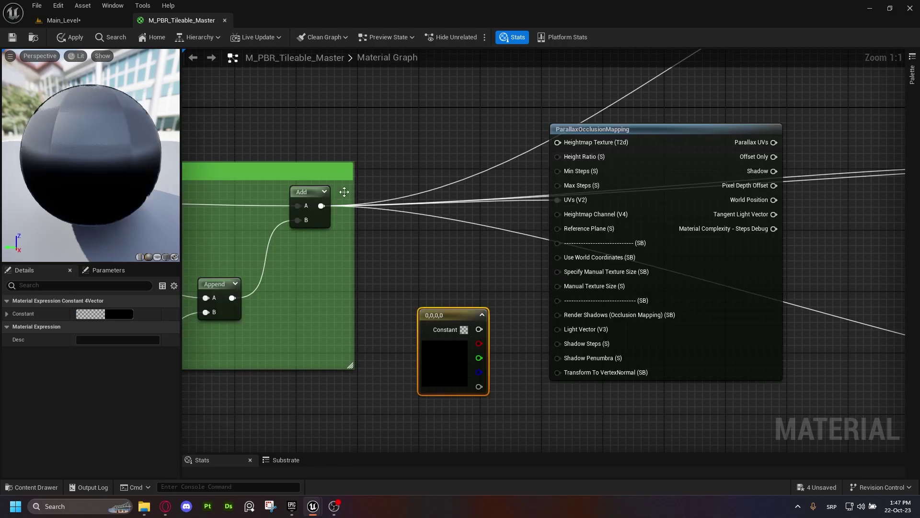
left_click_drag(432, 312, 558, 215)
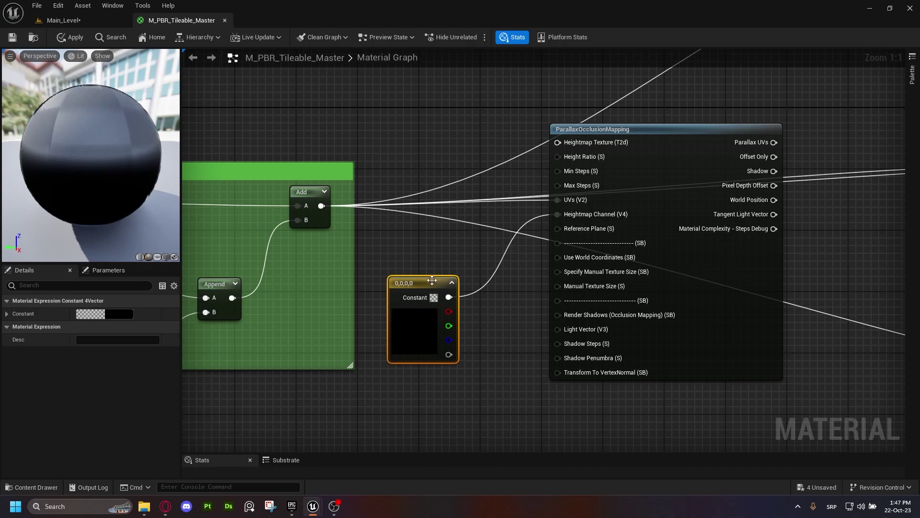
left_click(617, 131)
left_click_drag(426, 293, 418, 300)
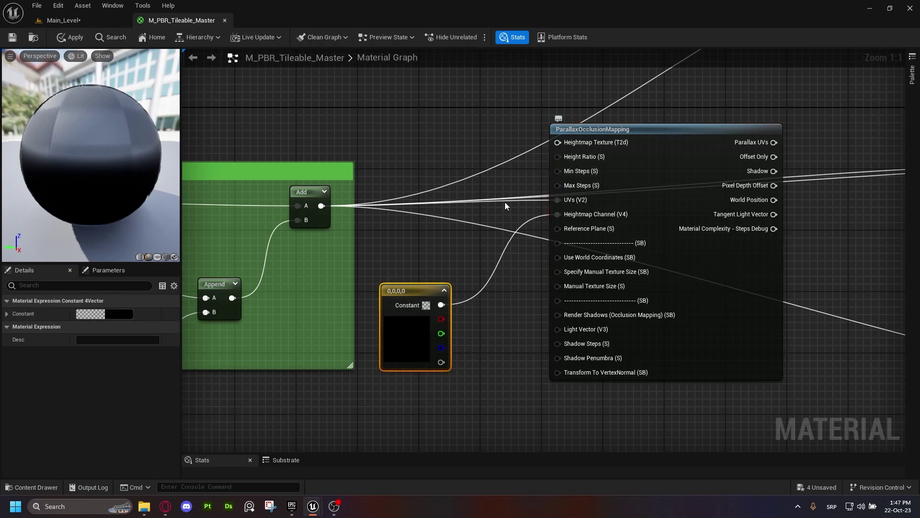
Step: Add a scalar parameter named Displacement Intensity above the Constant4Vector
left_click(405, 246)
type("Displacement I")
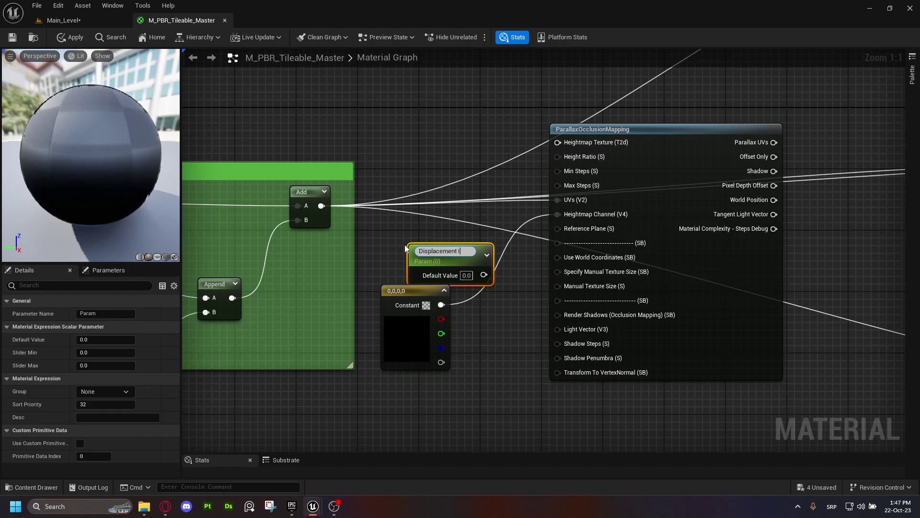
type("nteisty")
key("Return")
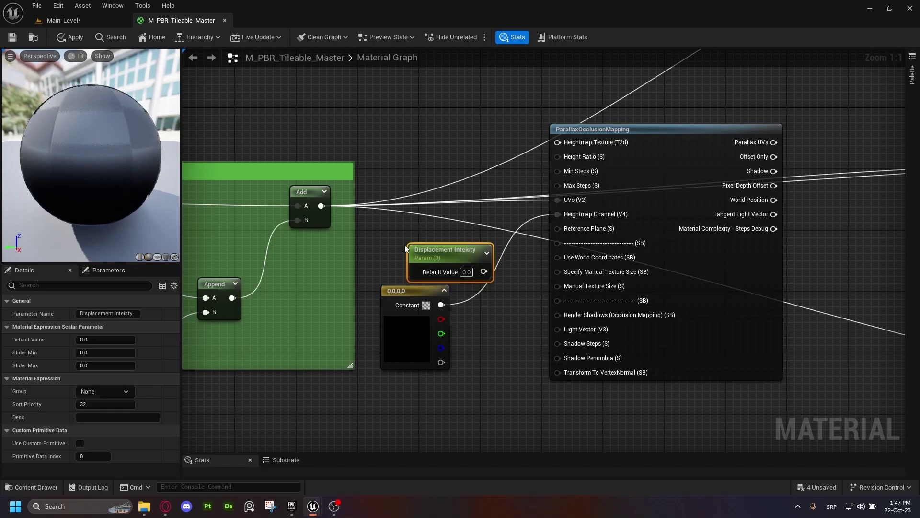
left_click(131, 314)
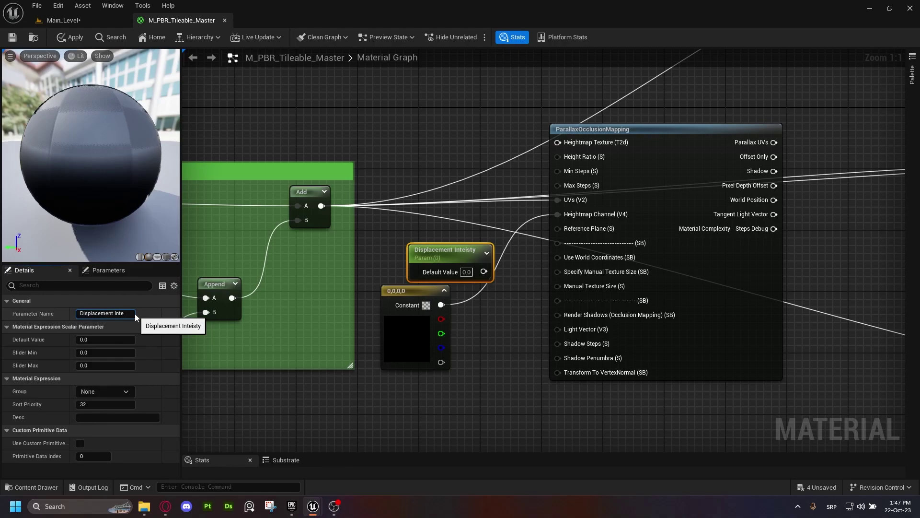
type("nsity")
key("Return")
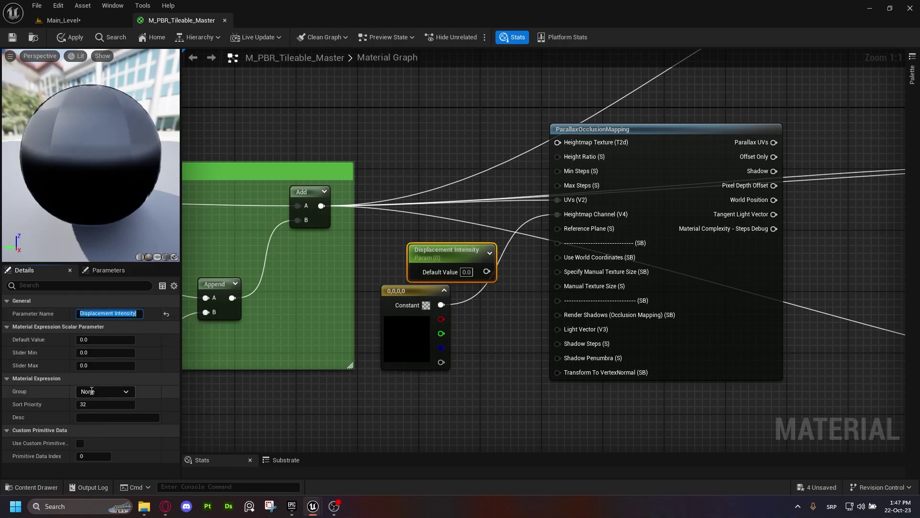
Step: Assign Displacement Intensity to the Tileable Controls group with sort priority 7
left_click(124, 392)
left_click(94, 422)
left_click(94, 404)
type("7")
key("Return")
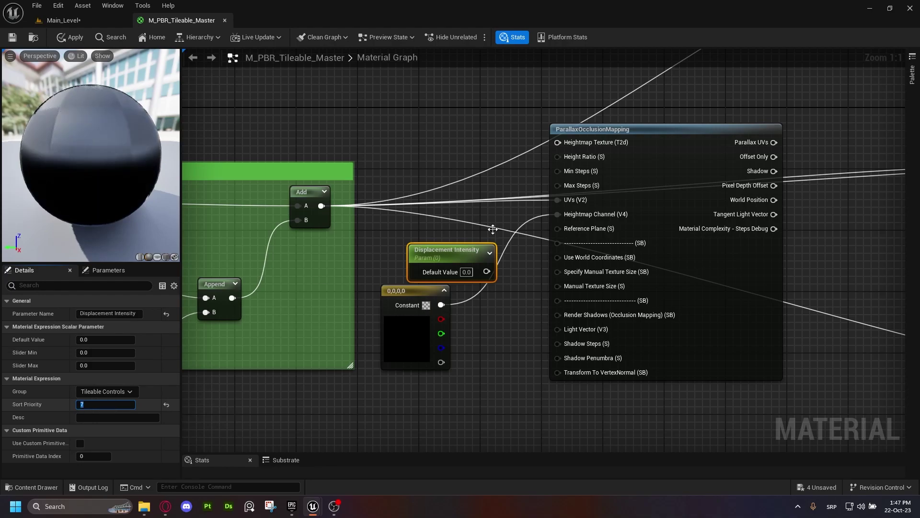
Step: Connect Displacement Intensity to the ParallaxOcclusionMapping Height Ratio (S) input and align the parameter above the Constant4Vector
left_click_drag(446, 250, 508, 225)
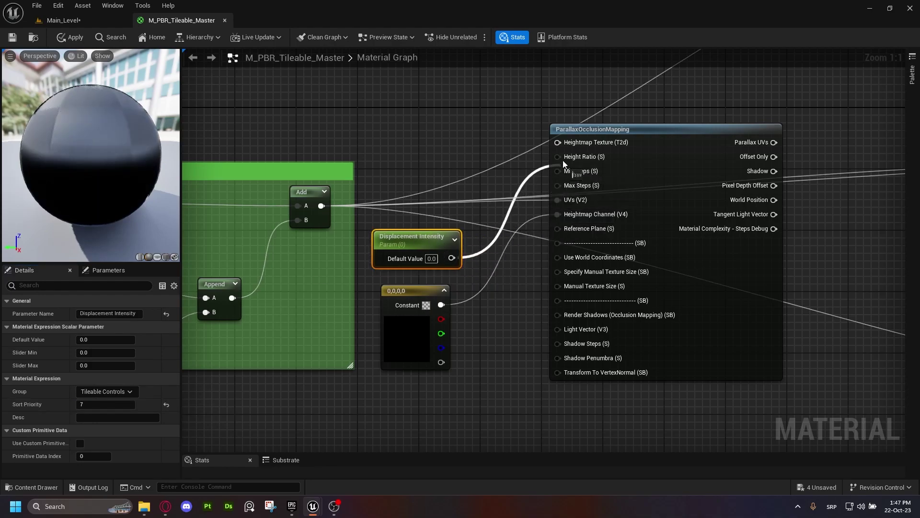
left_click_drag(563, 161, 563, 159)
left_click_drag(418, 242, 425, 249)
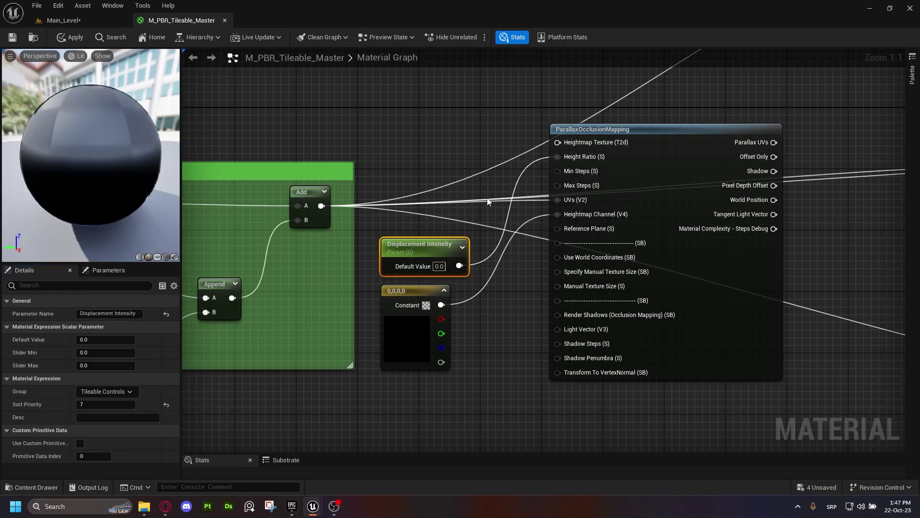
right_click_drag(484, 139, 482, 165)
right_click_drag(400, 139, 369, 178)
scroll(467, 205, "down", 3)
right_click_drag(674, 179, 551, 197)
right_click_drag(692, 151, 607, 151)
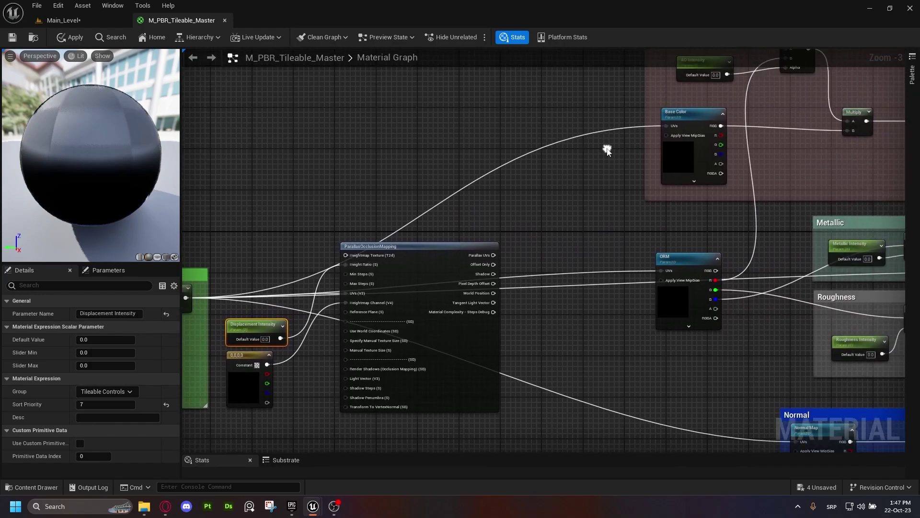
left_click(692, 123)
key("ctrl+c")
right_click_drag(252, 210, 444, 193)
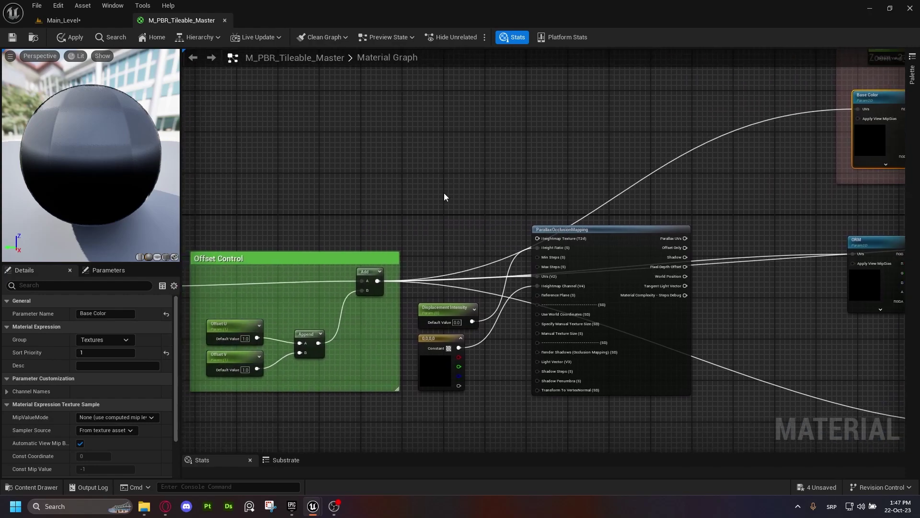
key("ctrl+v")
scroll(449, 195, "up", 3)
left_click_drag(474, 197, 426, 172)
right_click_drag(520, 209, 495, 160)
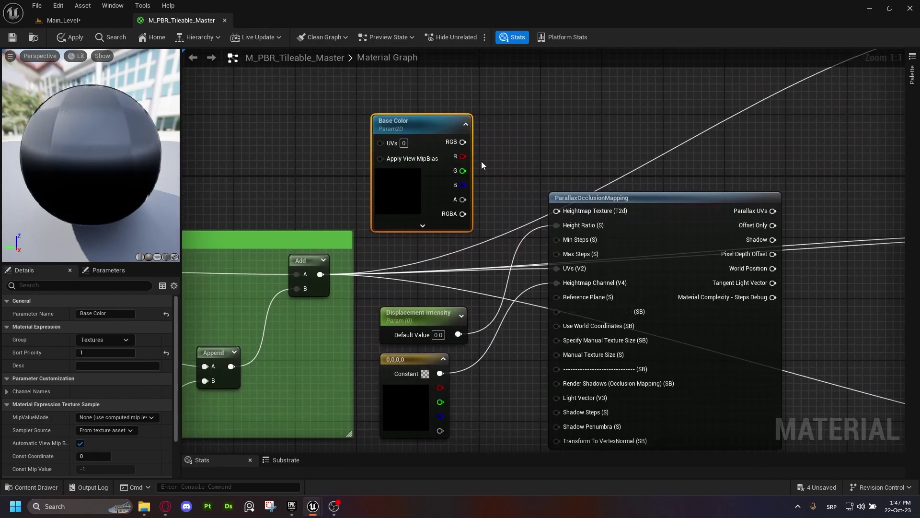
left_click_drag(439, 127, 560, 210)
left_click_drag(455, 127, 530, 156)
left_click(473, 109)
left_click_drag(429, 109, 430, 117)
right_click(428, 116)
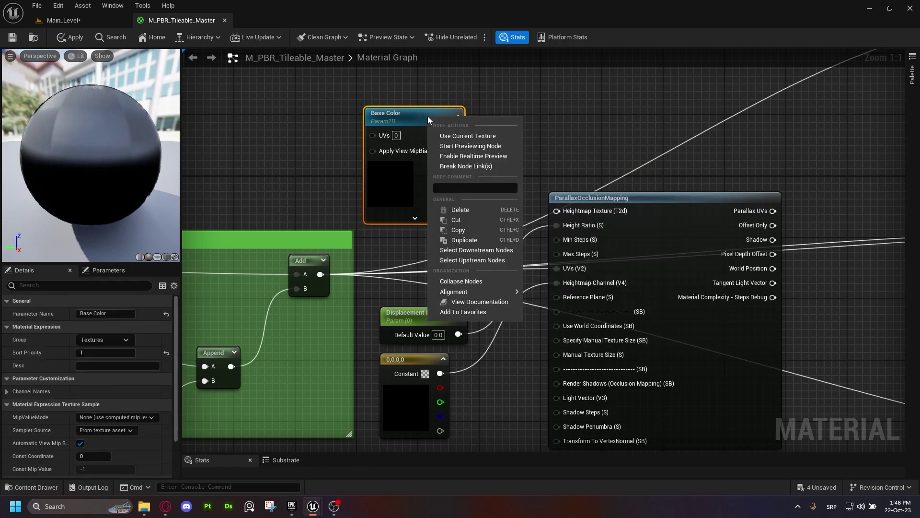
left_click(515, 121)
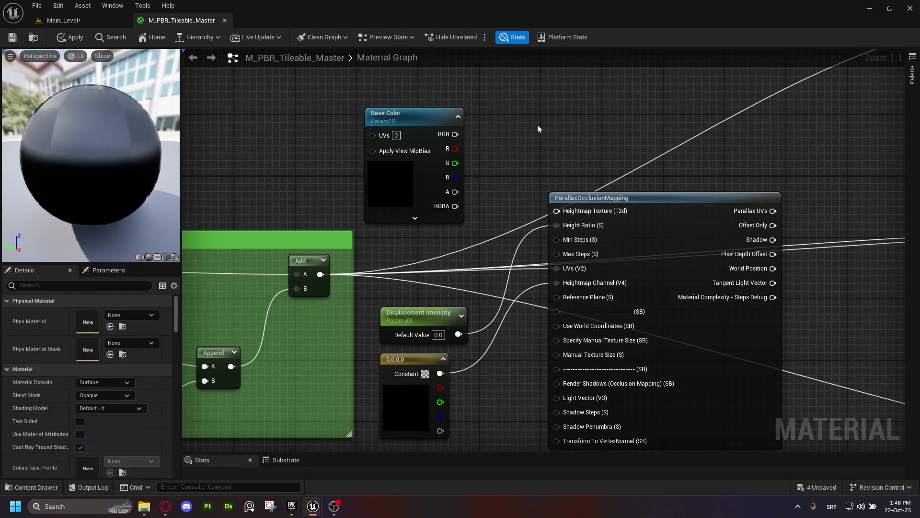
right_click(415, 114)
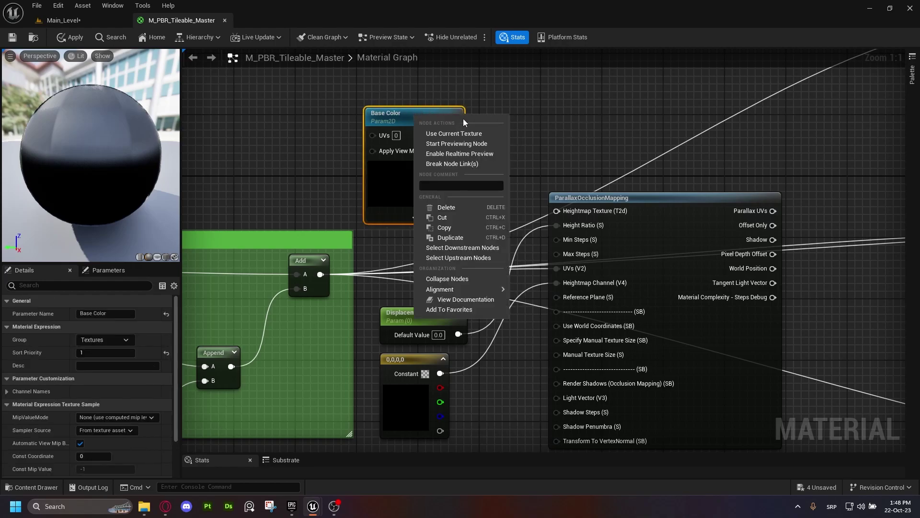
left_click(573, 119)
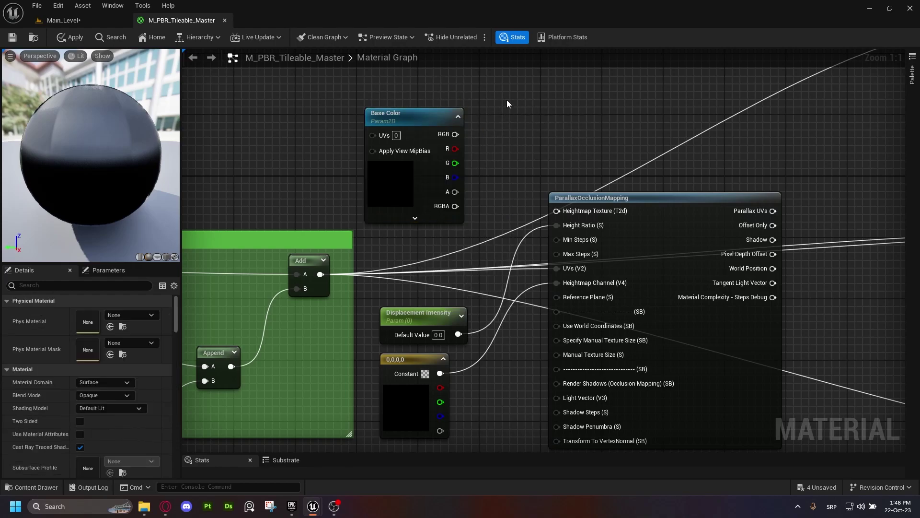
left_click(440, 118)
right_click(443, 119)
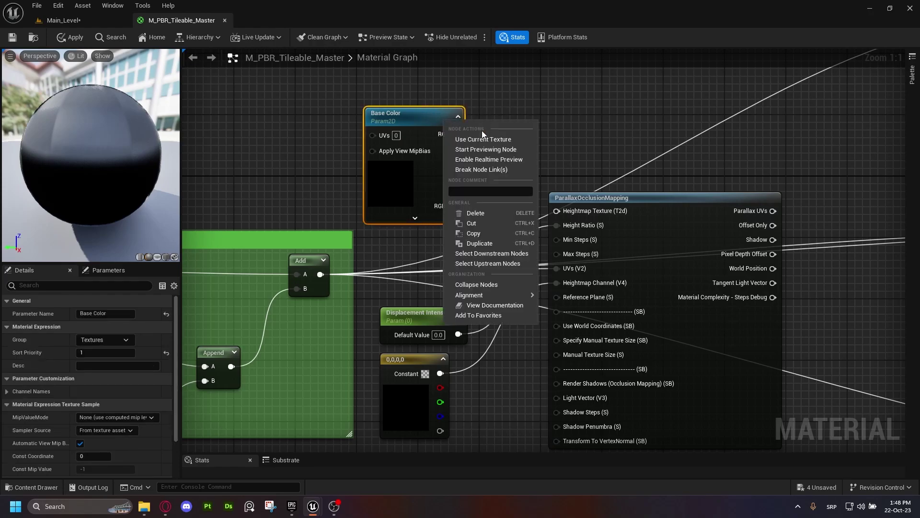
left_click(509, 112)
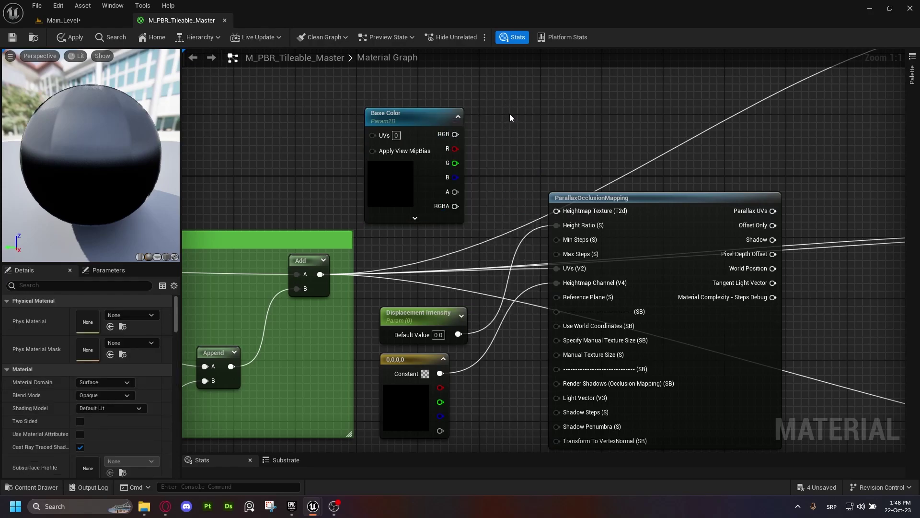
left_click_drag(500, 88, 408, 178)
key("Delete")
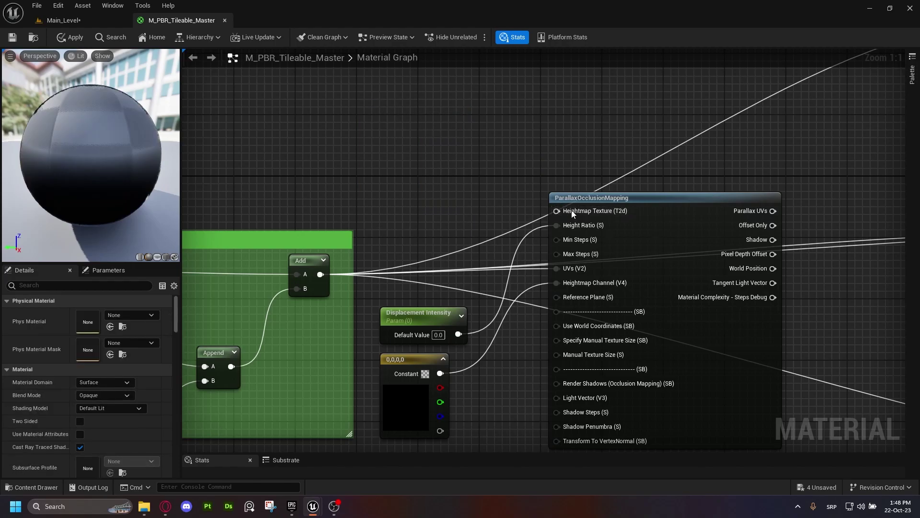
Step: Add a Texture Object node above Displacement Intensity and connect it to the ParallaxOcclusionMapping Heightmap Texture (T2d) input
left_click(575, 201)
right_click(429, 157)
type("texture")
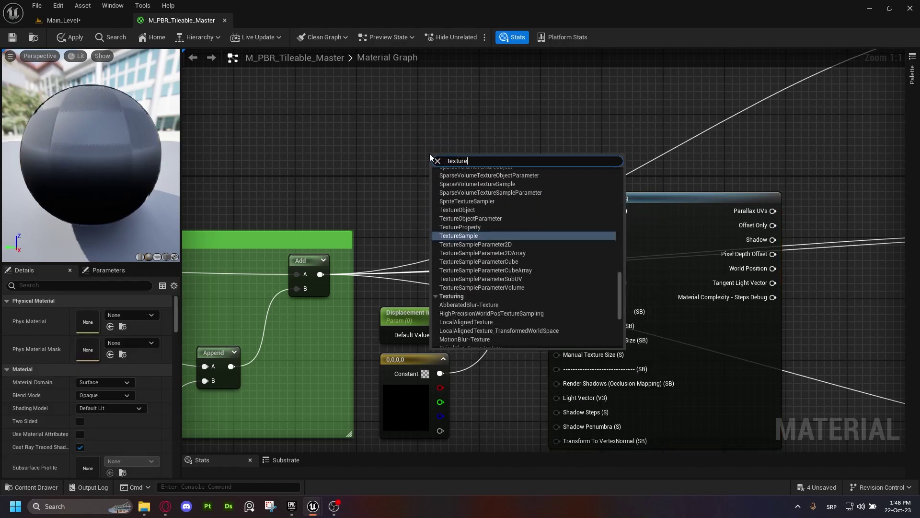
type("obj")
key("Return")
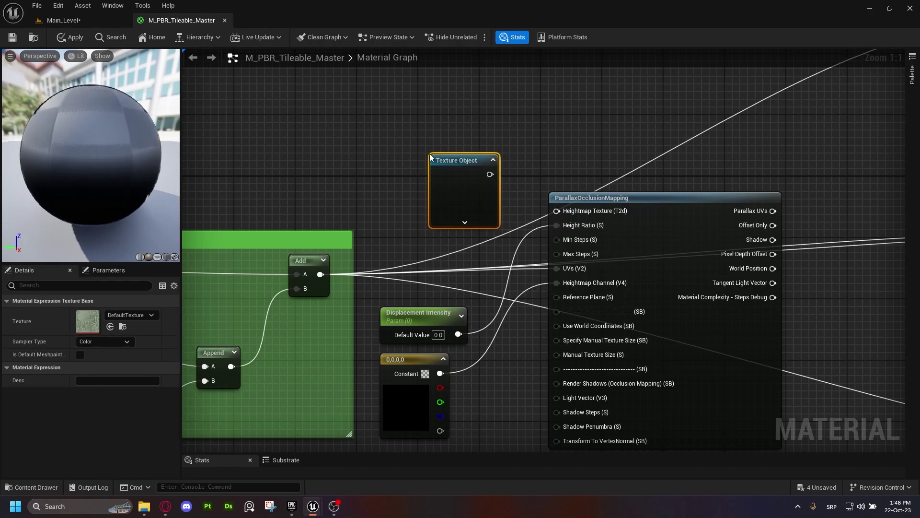
left_click_drag(459, 158, 565, 215)
left_click_drag(438, 158, 431, 157)
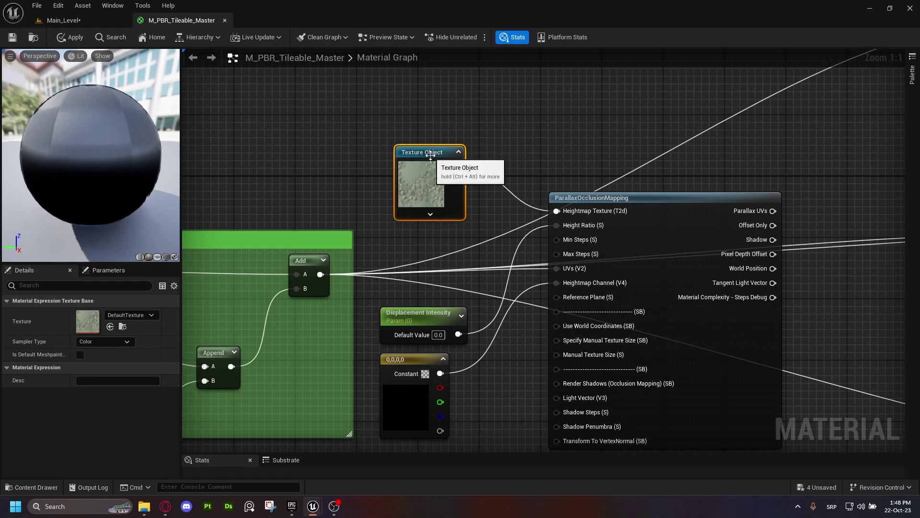
Step: Convert the Texture Object to a parameter named Height Map and place it above the Displacement Intensity parameter
right_click(431, 157)
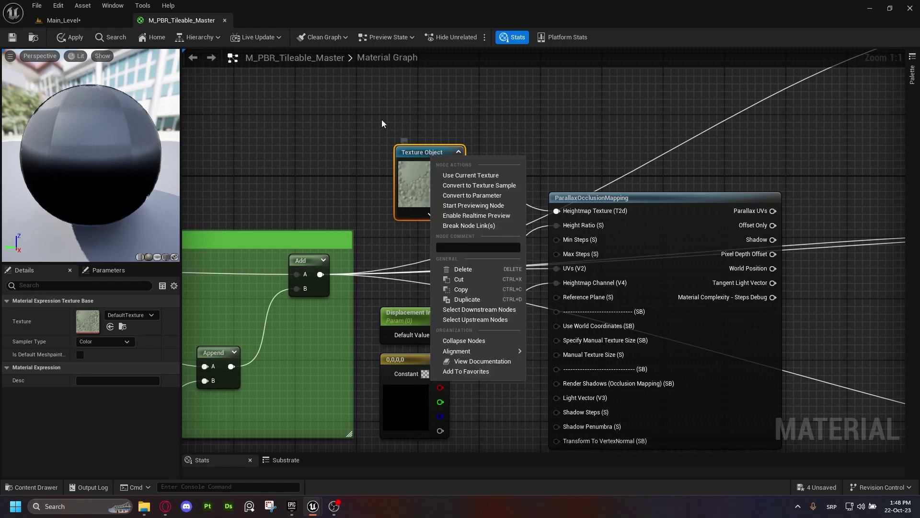
left_click(481, 195)
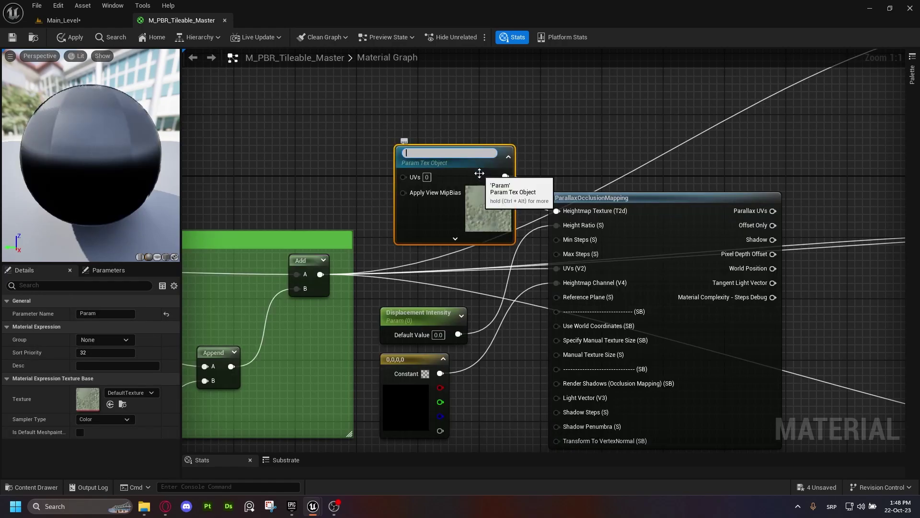
type("Height Map")
key("Return")
left_click_drag(479, 173, 464, 142)
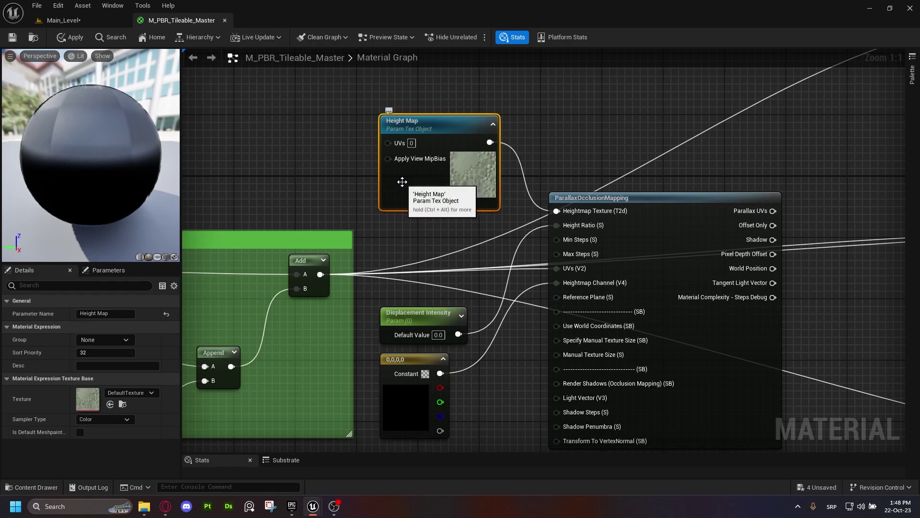
left_click_drag(465, 173, 453, 164)
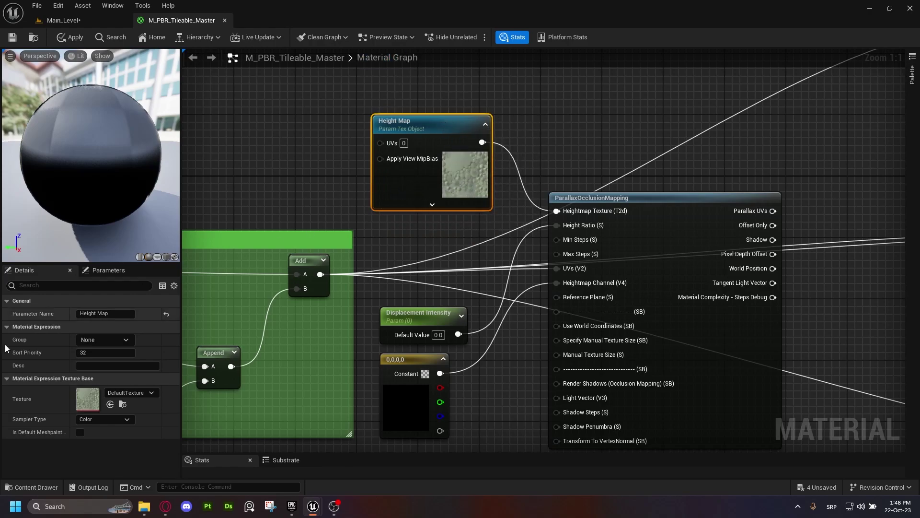
Step: Assign the Height Map parameter to the Textures group with sort priority 5
left_click(137, 395)
left_click(168, 389)
left_click_drag(537, 82, 362, 201)
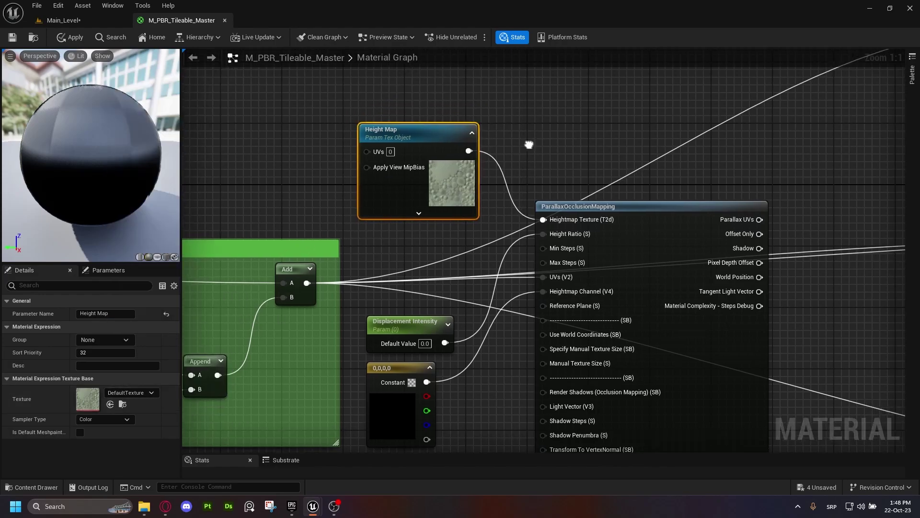
left_click(126, 342)
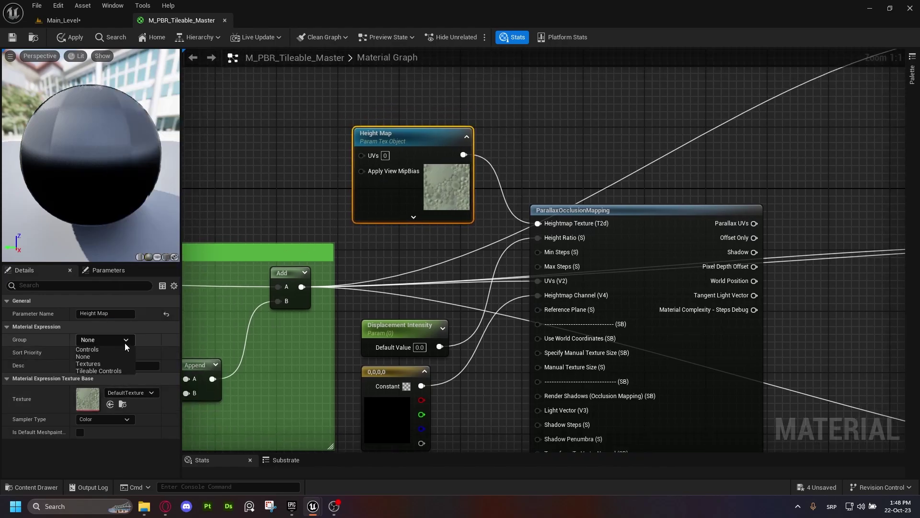
left_click(96, 364)
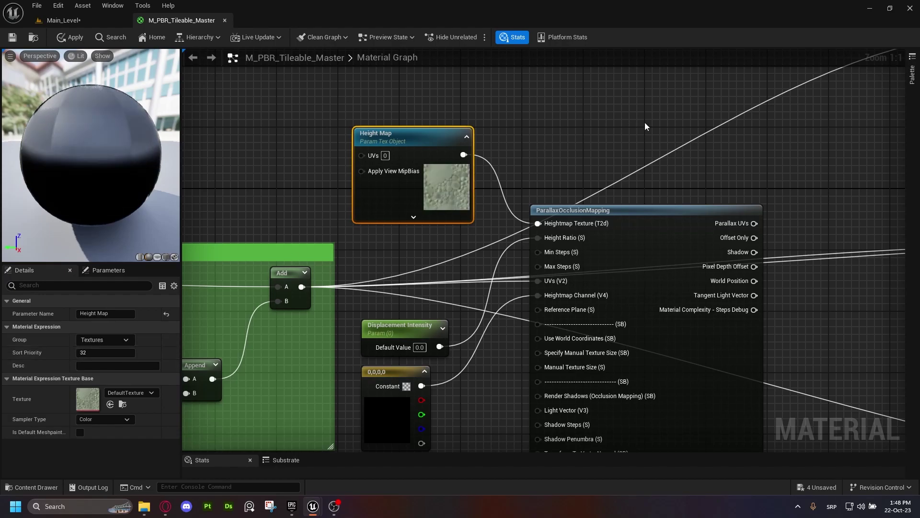
scroll(585, 138, "down", 4)
right_click_drag(508, 191, 472, 201)
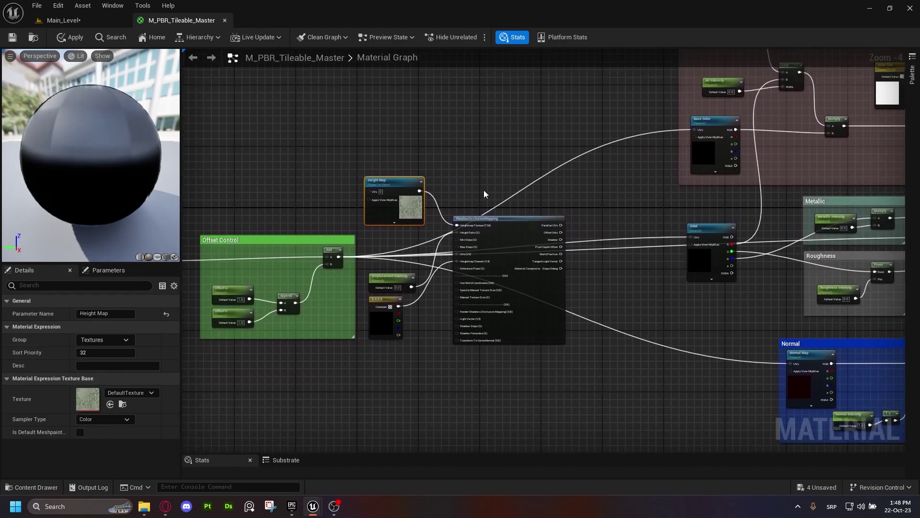
left_click(100, 354)
type("5")
key("Return")
Step: Move the Offset Control Add node's links to the Parallax UVs output, reconnect Add to UVs (V2), and save the material
right_click_drag(568, 191, 545, 184)
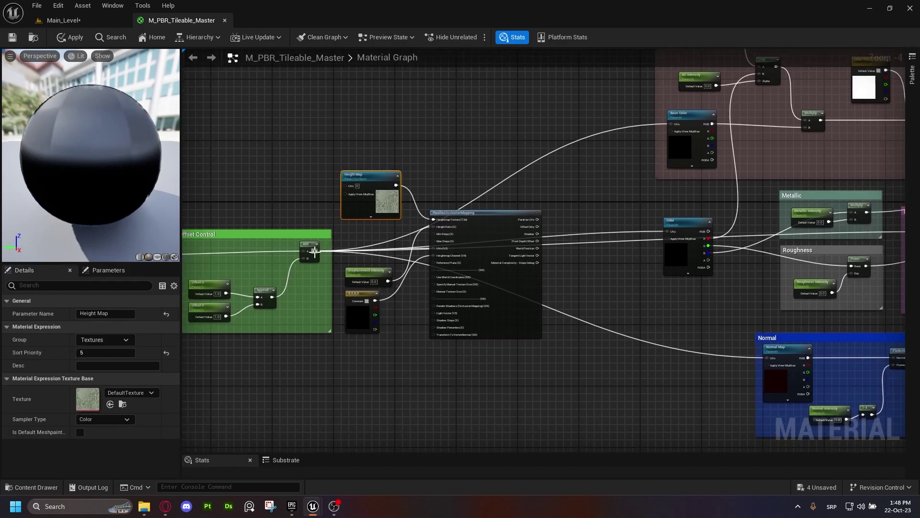
left_click_drag(314, 252, 532, 225, "ctrl")
scroll(319, 249, "up", 2)
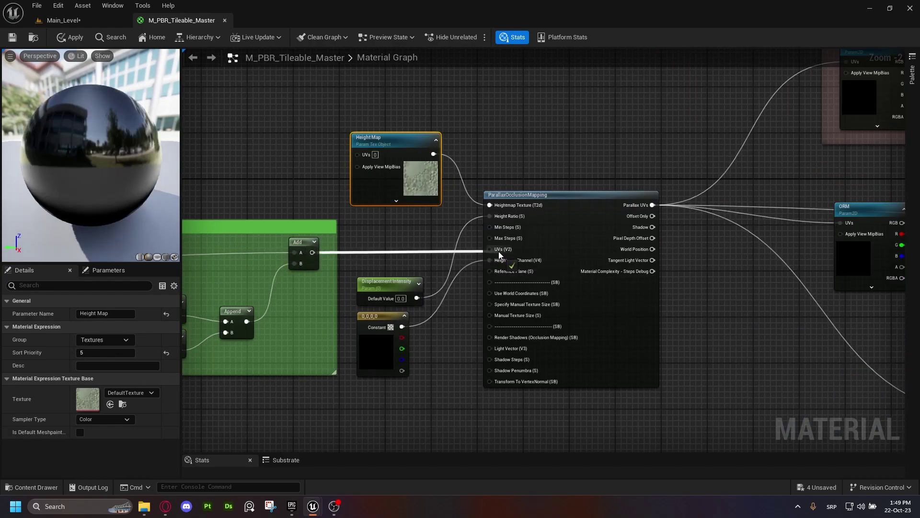
right_click_drag(510, 162, 485, 178)
scroll(357, 181, "down", 1)
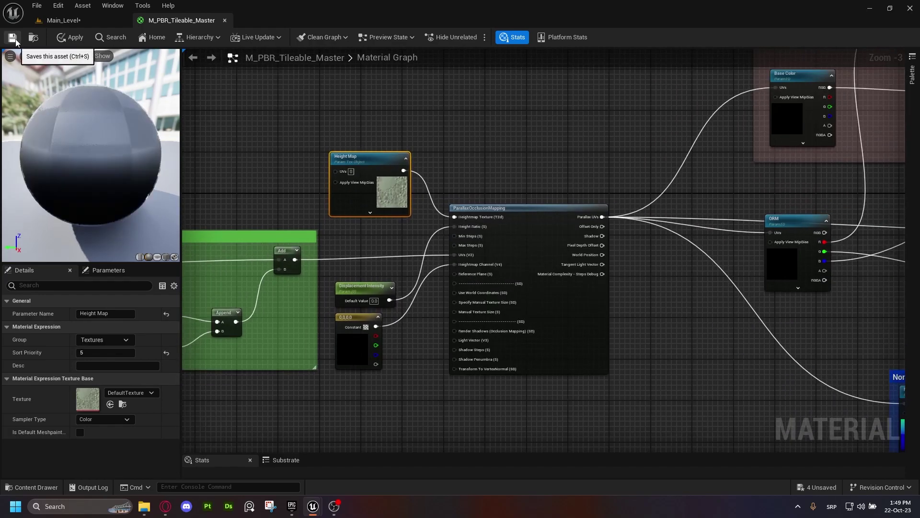
left_click(15, 41)
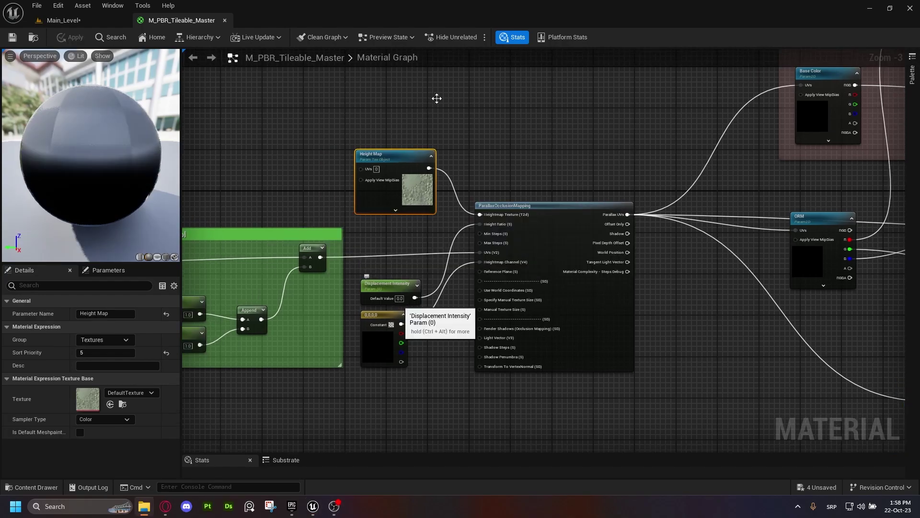
Step: Open the MI_PBR_Tileable_01 instance from the main level, enable Height Map and assign it the defaultMat_height_base texture
left_click(63, 20)
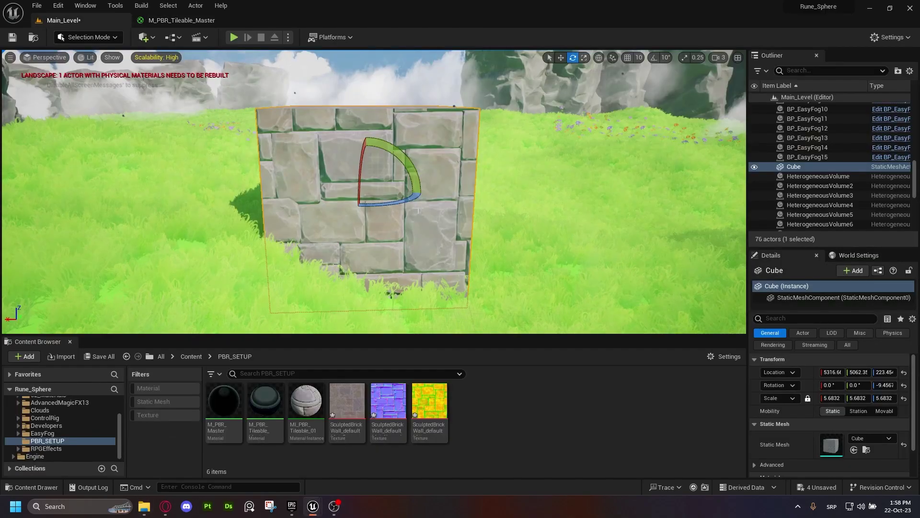
double_click(303, 396)
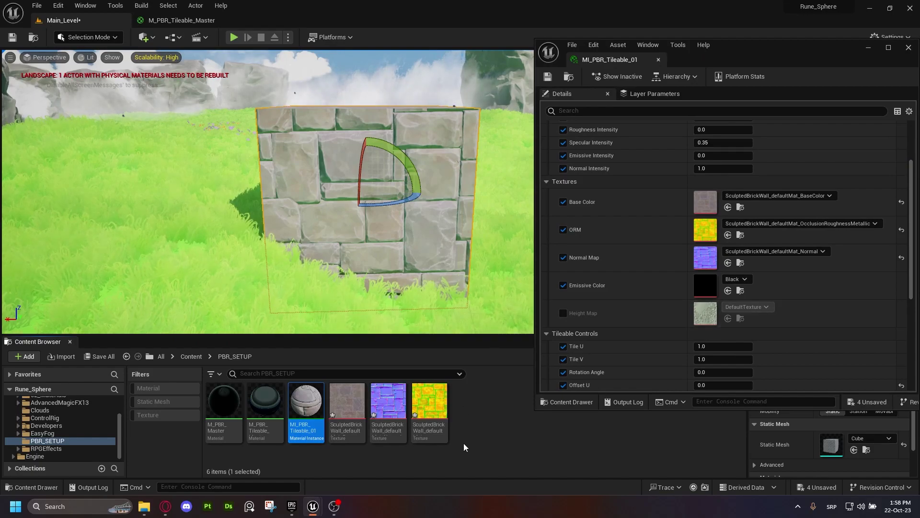
left_click(563, 312)
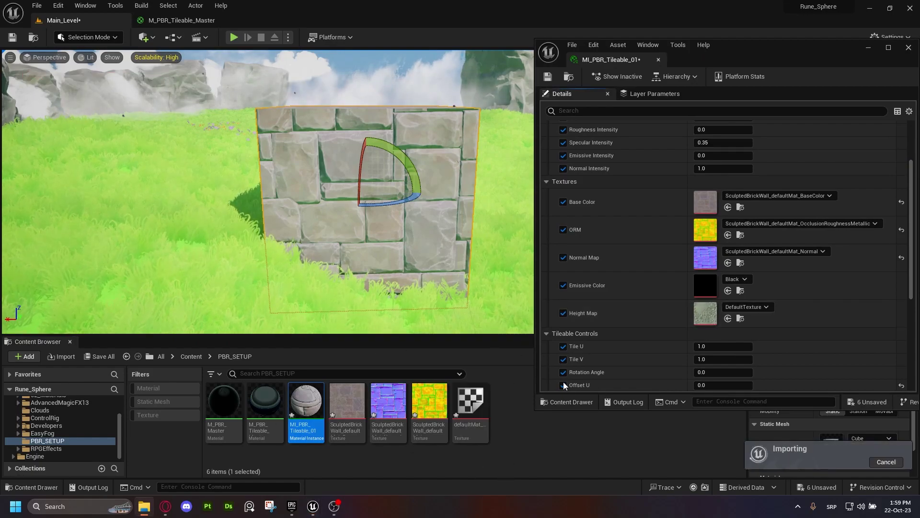
left_click(528, 416)
left_click_drag(242, 395, 700, 315)
Step: Enable Displacement Intensity in the material instance and set it to 1
mouse_move(268, 192)
right_mouse_down()
mouse_move(317, 211)
mouse_move(297, 178)
mouse_move(261, 192)
right_mouse_up()
scroll(628, 287, "down", 3)
left_click(562, 335)
right_click_drag(487, 304, 474, 304)
left_click(718, 335)
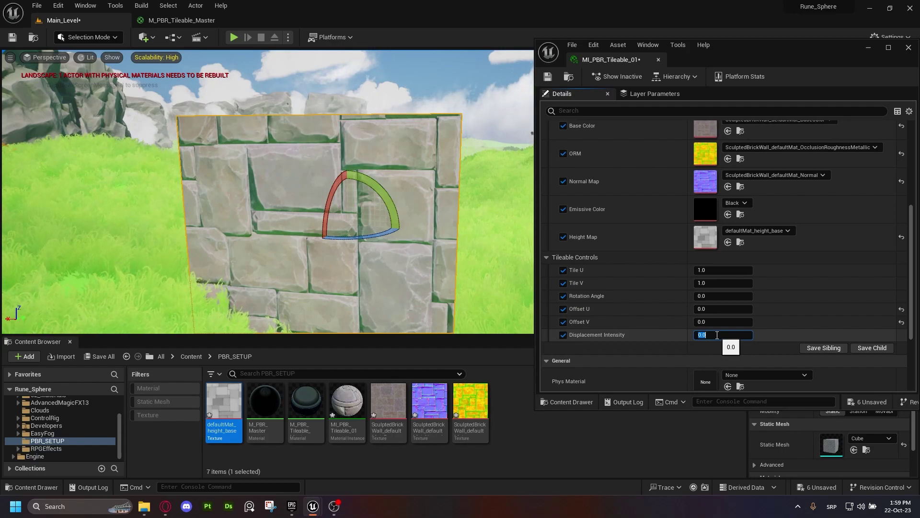
type("1")
key("Return")
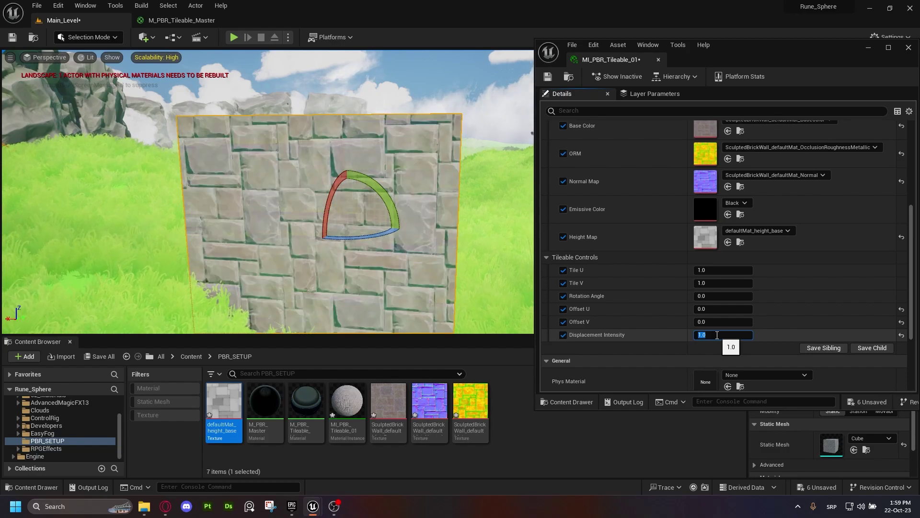
Step: Examine the brick wall cube's displacement from different distances in the level
mouse_move(421, 249)
right_mouse_down()
mouse_move(434, 239)
mouse_move(442, 251)
mouse_move(438, 243)
right_mouse_up()
key("w")
key("s")
key("w")
key("s")
key("w")
key("w")
key("s")
key("w")
key("s")
key("w")
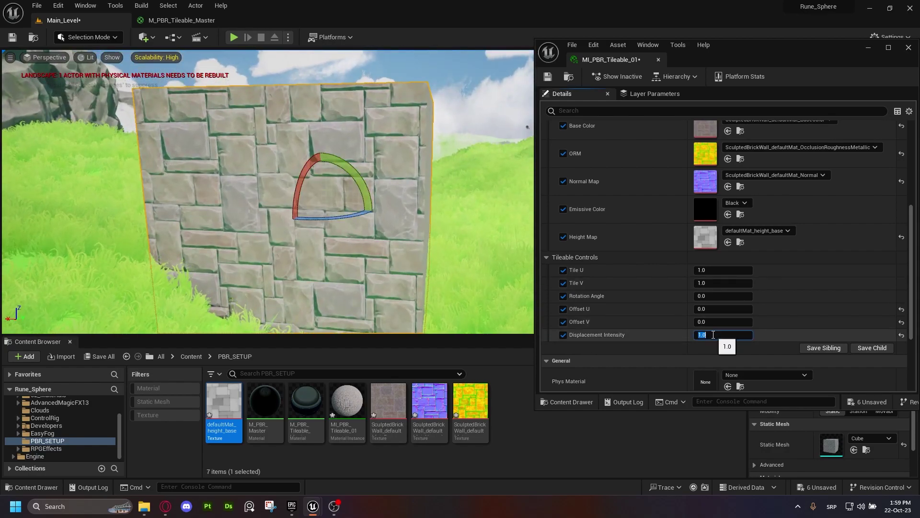
Step: Try Displacement Intensity values of 0.035, 0.5 and 0.05 on the brick wall, and set it to 0
key("Return")
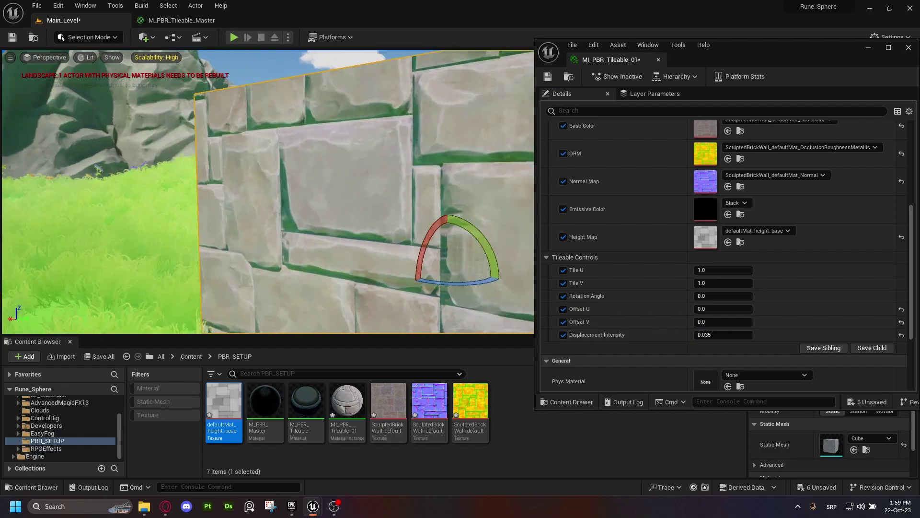
left_click(731, 335)
type("0.5")
key("Return")
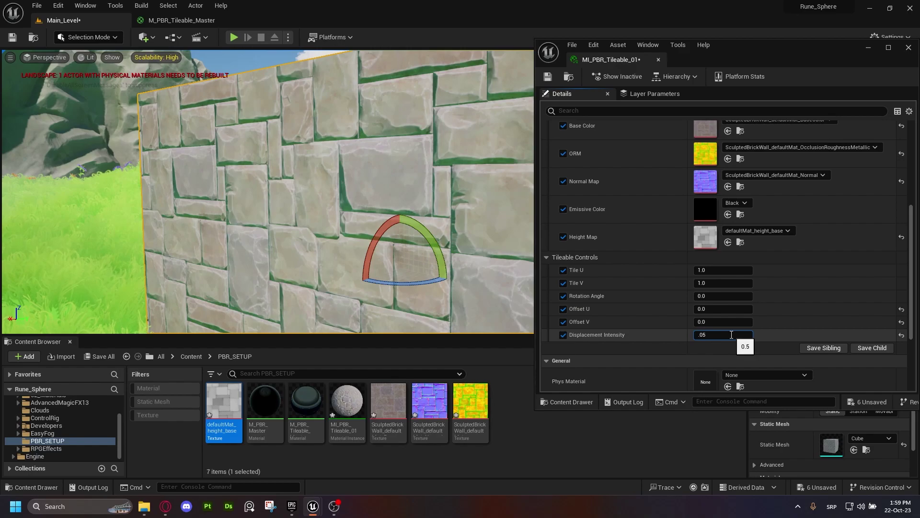
type(".05")
key("Return")
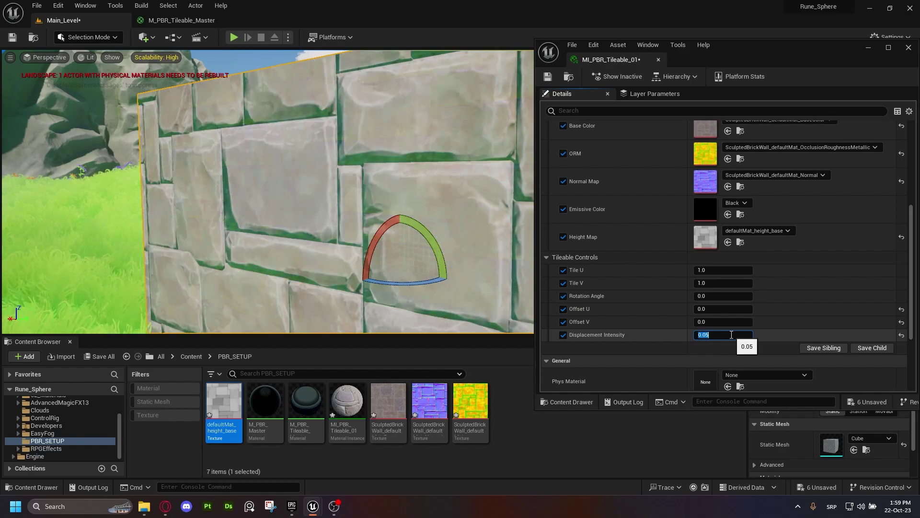
type("0")
key("Return")
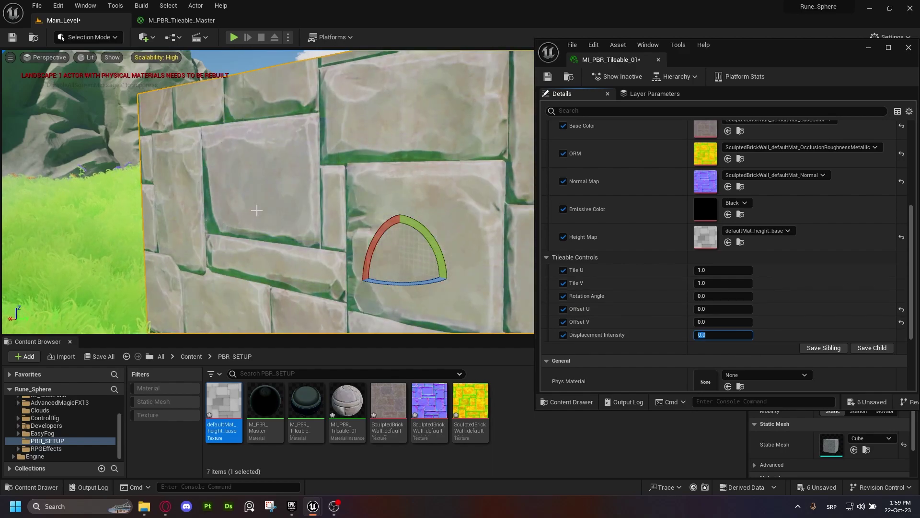
Step: Set Displacement Intensity to 0.035 and inspect the brick wall's parallax up close and from farther away
key("s")
mouse_move(259, 214)
right_mouse_down()
mouse_move(316, 216)
mouse_move(259, 205)
right_mouse_up()
key("w")
left_click(708, 334)
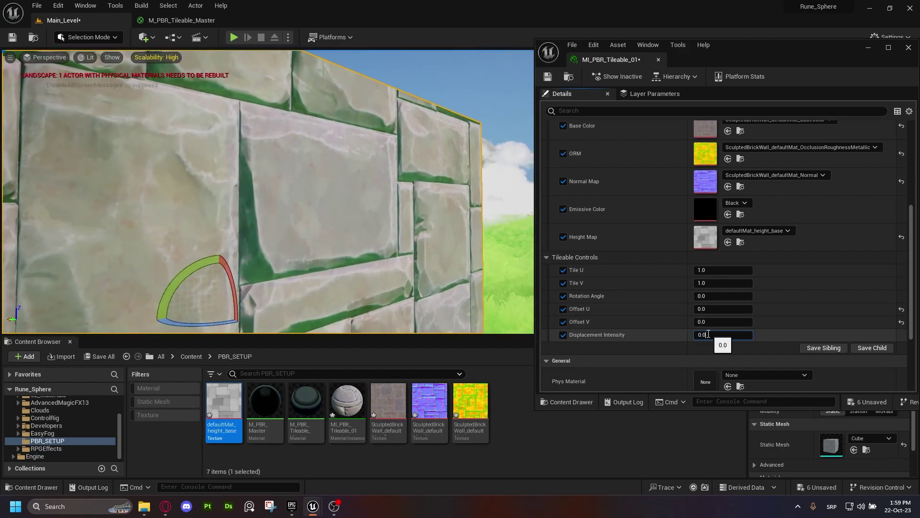
type("0.035")
key("Return")
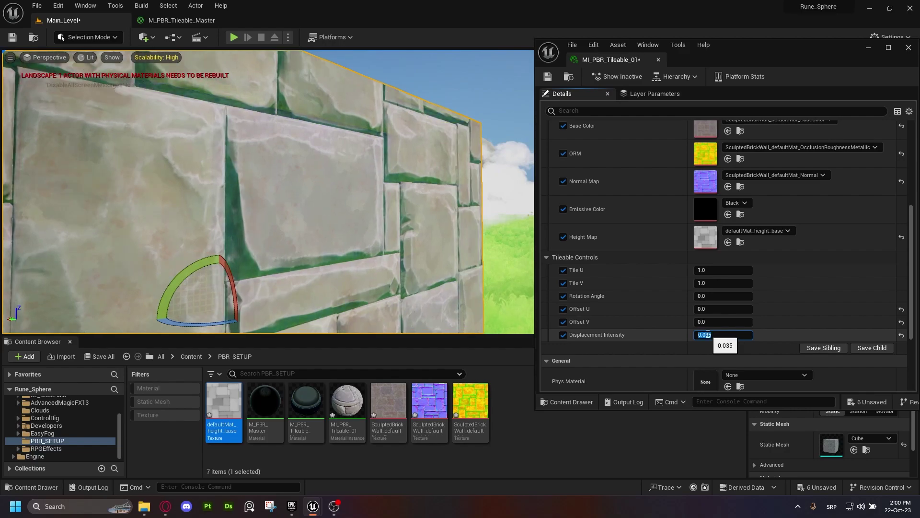
right_click_drag(427, 261, 427, 261)
key("Escape")
right_click_drag(335, 195, 335, 195)
right_click_drag(428, 261, 428, 261)
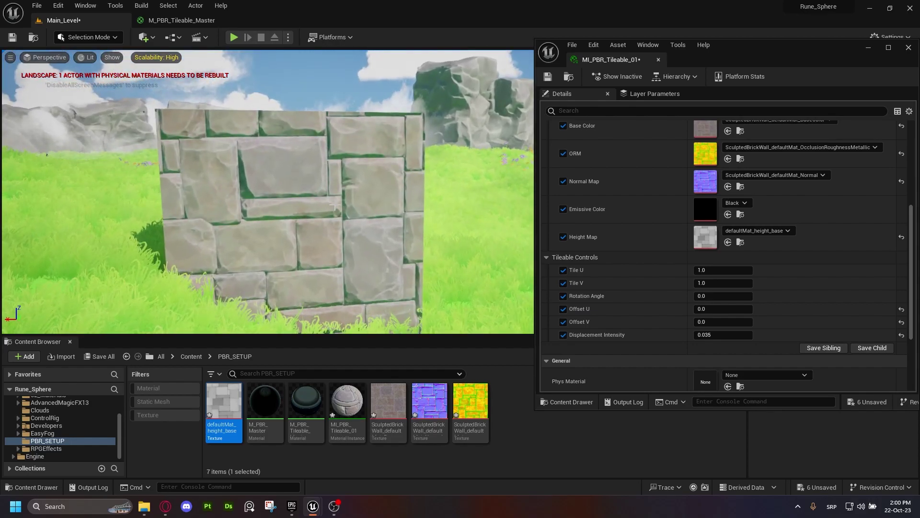
Step: Set Displacement Intensity to 0.0035 and inspect the brick wall cube from the front and above
right_click_drag(334, 207, 335, 207)
left_click(720, 336)
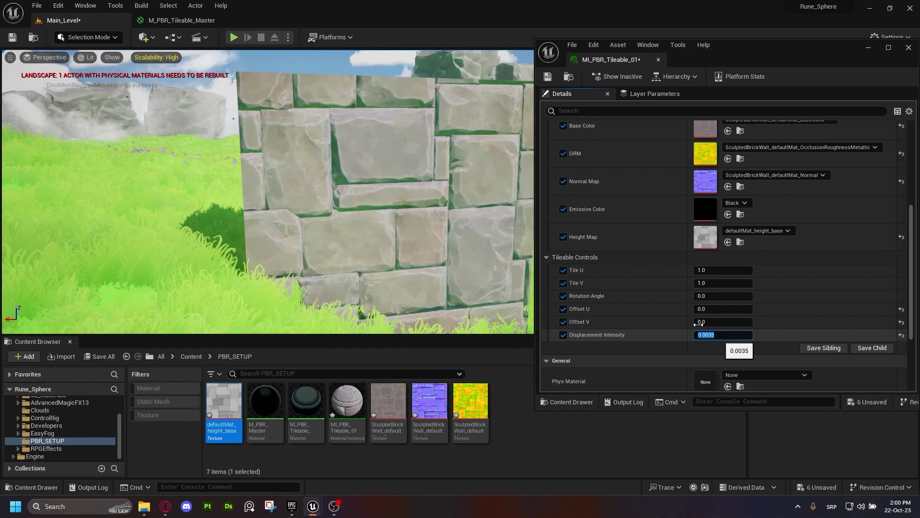
right_click_drag(374, 216, 374, 215)
right_click_drag(341, 153, 341, 153)
right_click_drag(324, 218, 349, 183)
Step: Change the material instance's Color Tint to a slightly darkened pale blue with a hue of about 223.5 and saturation of about 0.29
scroll(578, 256, "up", 5)
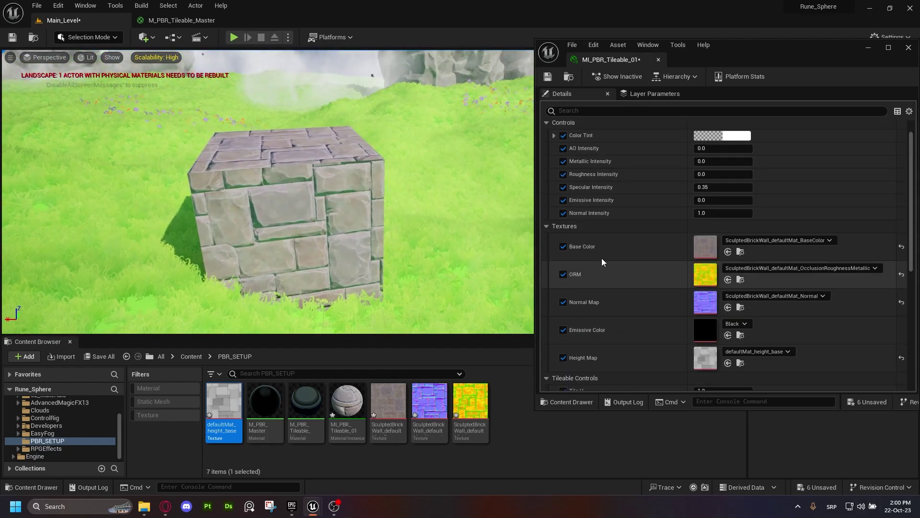
scroll(602, 258, "down", 3)
scroll(693, 171, "up", 3)
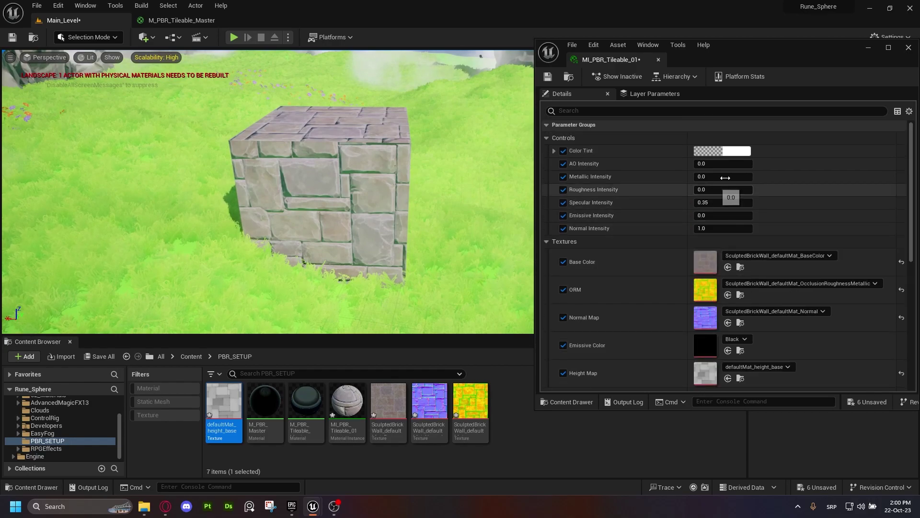
left_click(743, 154)
left_click_drag(583, 238, 581, 229)
mouse_move(425, 262)
right_mouse_down()
mouse_move(407, 288)
mouse_move(432, 256)
mouse_move(425, 261)
right_mouse_up()
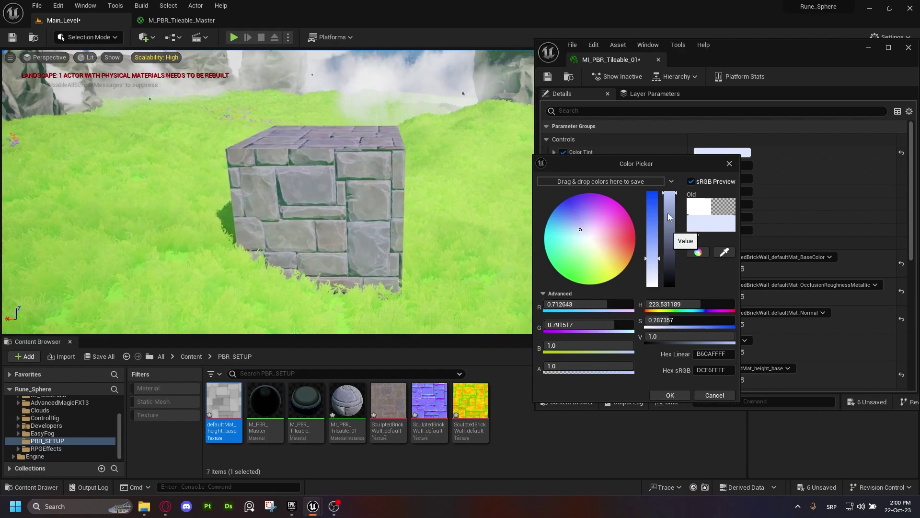
left_click(671, 395)
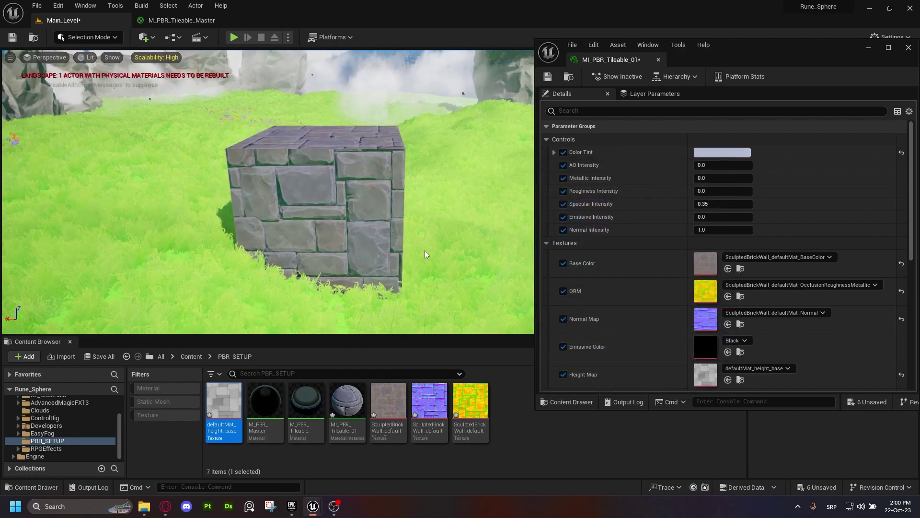
Step: Try AO Intensity values of 1 and 0.5 on the brick wall, and set it to 0.8
mouse_move(425, 250)
right_mouse_down()
mouse_move(422, 283)
mouse_move(432, 249)
right_mouse_up()
left_click(728, 168)
type("1")
key("Return")
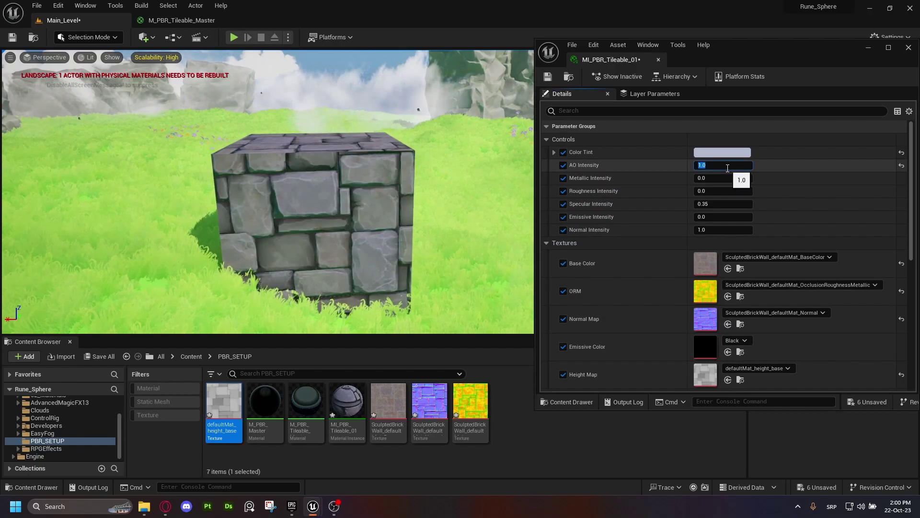
mouse_move(432, 211)
right_mouse_down()
mouse_move(427, 254)
mouse_move(422, 203)
right_mouse_up()
left_click(724, 166)
type("0.5")
key("Return")
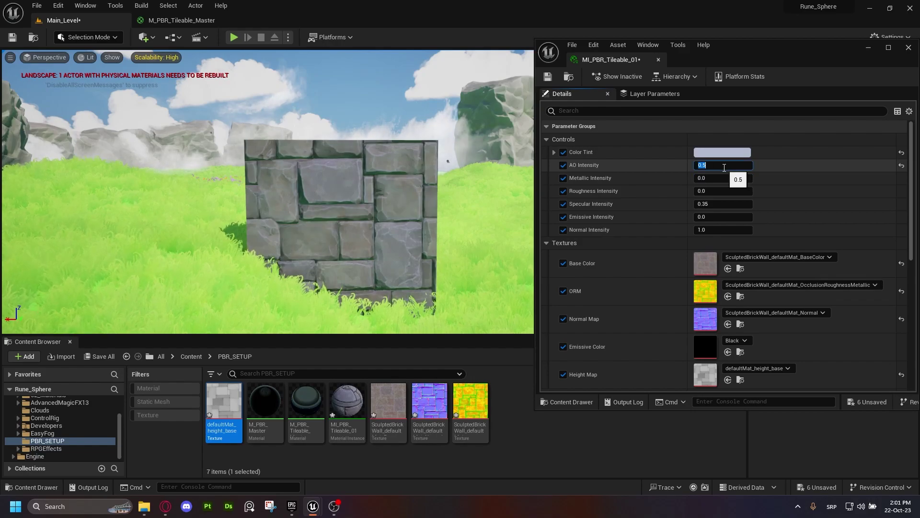
type(".8")
key("Return")
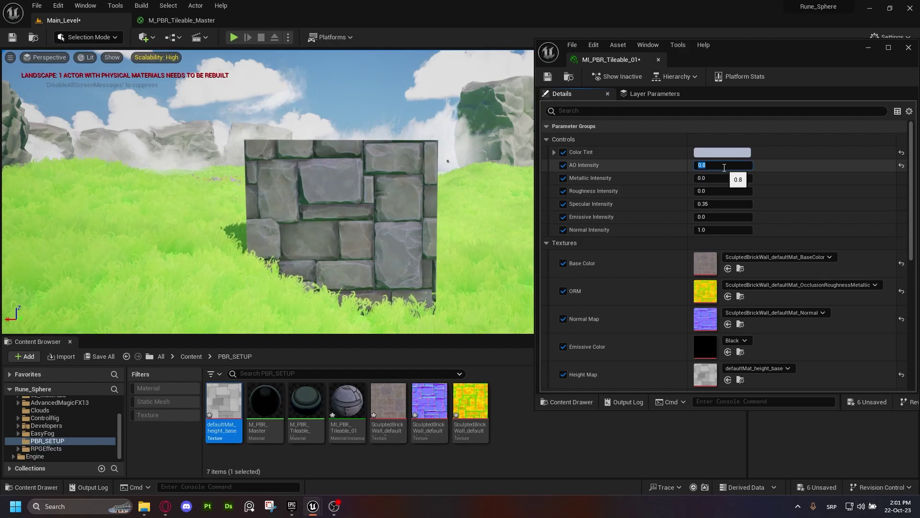
Step: Set Roughness Intensity to 0.5 and Specular Intensity to 0.8 in the material instance
right_click_drag(470, 192, 467, 190)
key("w")
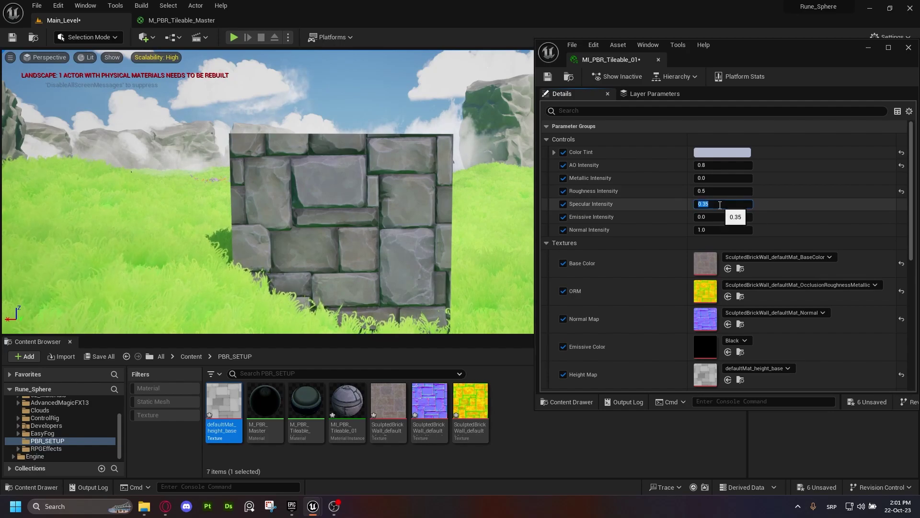
type(".8")
key("Return")
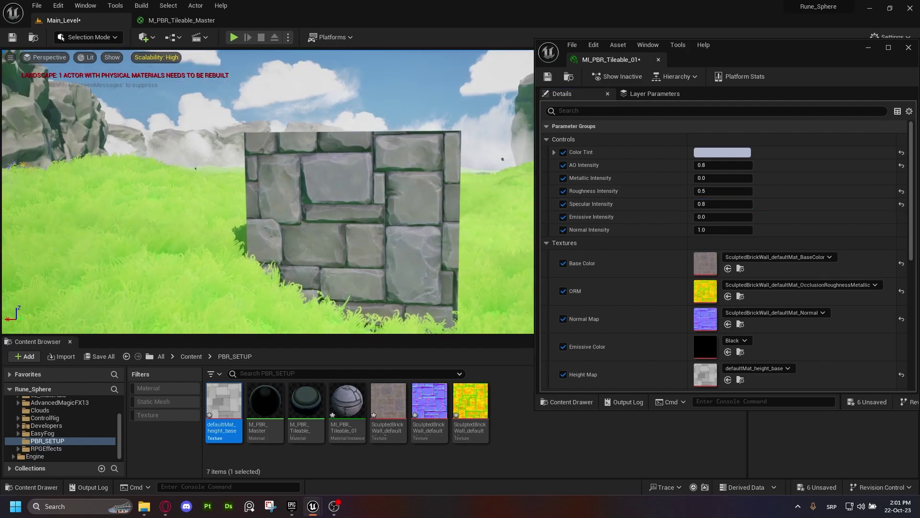
Step: Examine the Emissive nodes in the M_PBR_Tileable_Master graph and return to the main level
left_click(708, 217)
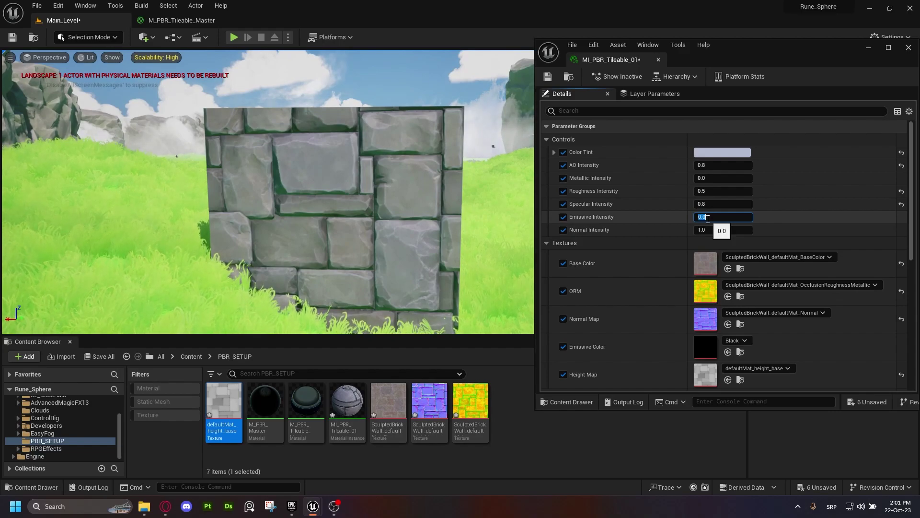
left_click(182, 20)
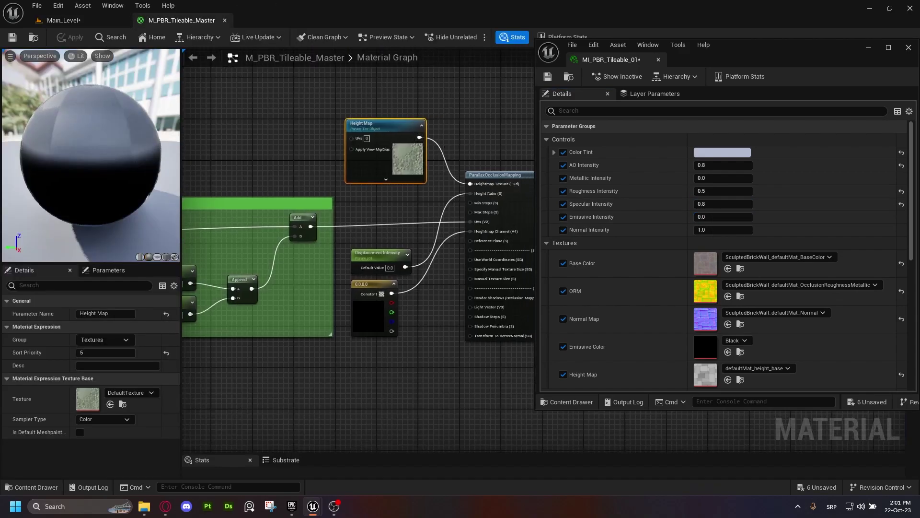
scroll(291, 156, "down", 4)
right_click_drag(455, 140, 184, 198)
scroll(482, 198, "up", 4)
scroll(382, 182, "up", 1)
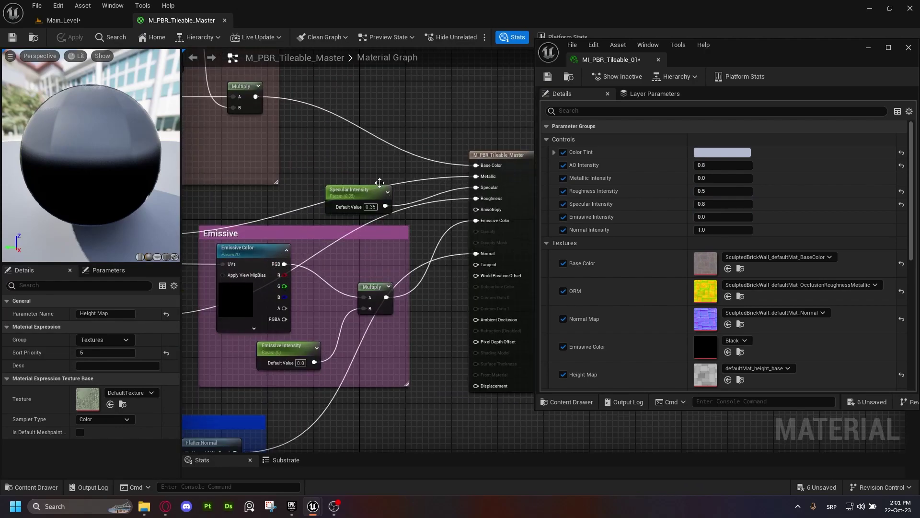
right_click_drag(252, 92, 478, 167)
left_click(86, 20)
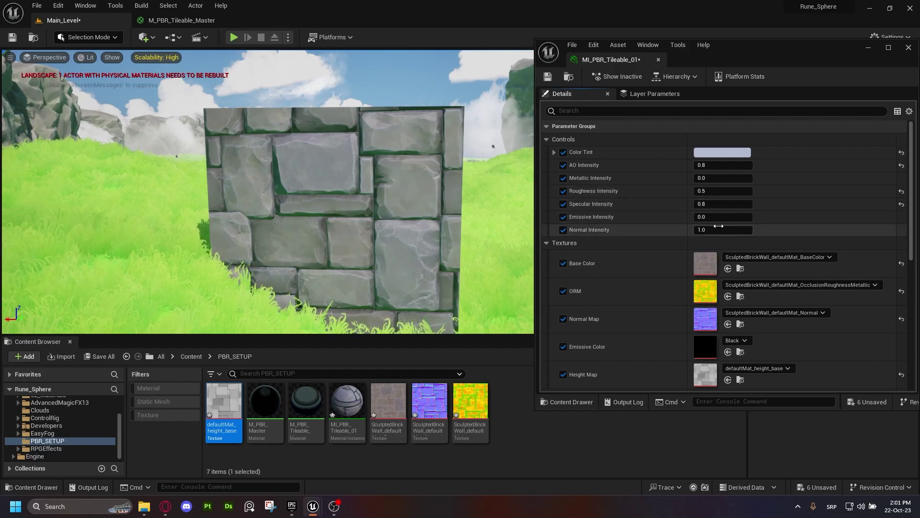
Step: Try Normal Intensity values of 2 and 0.5 on the brick wall, and set it to 1
type("2")
key("Return")
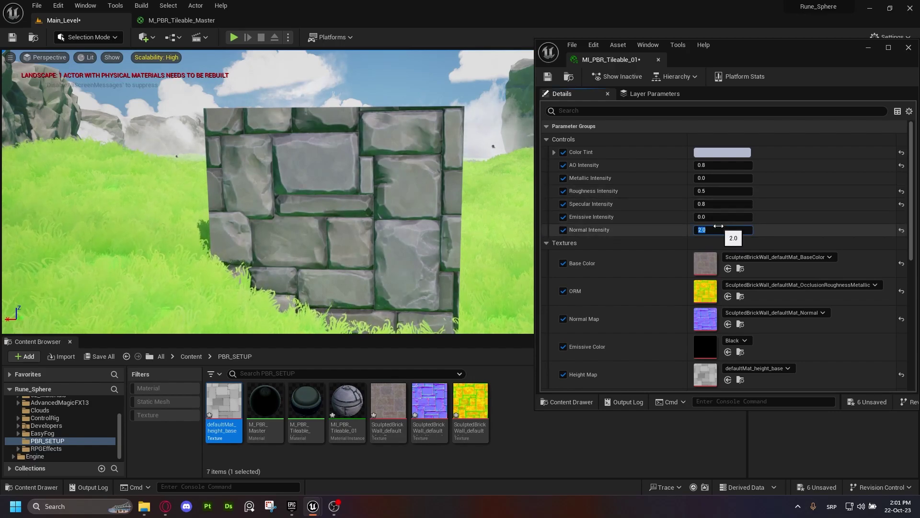
type("0.5")
key("Return")
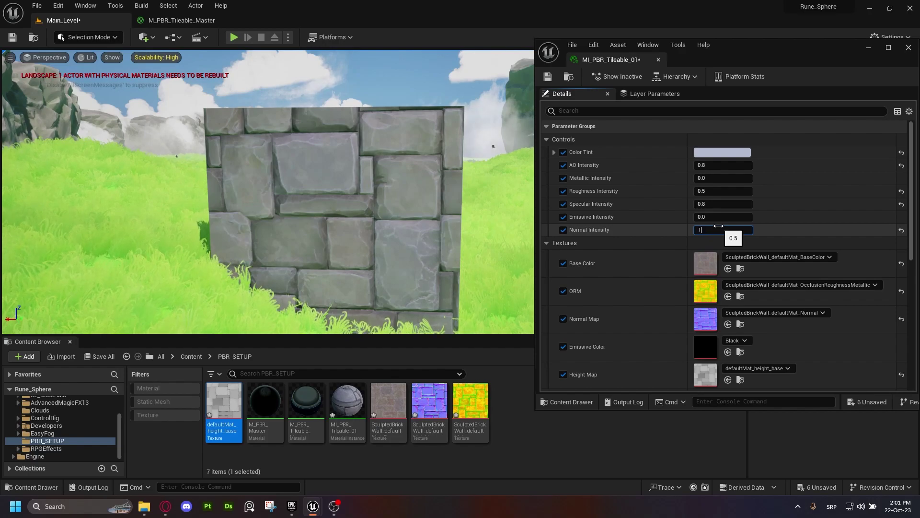
key("Return")
Step: Set both Tile U and Tile V to 2 in the Tileable Controls
scroll(632, 268, "down", 5)
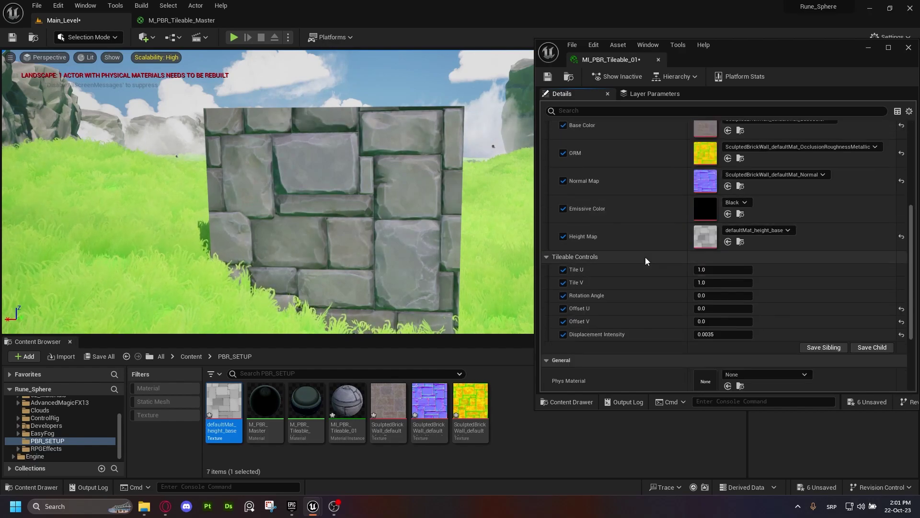
scroll(648, 254, "up", 5)
scroll(648, 252, "down", 4)
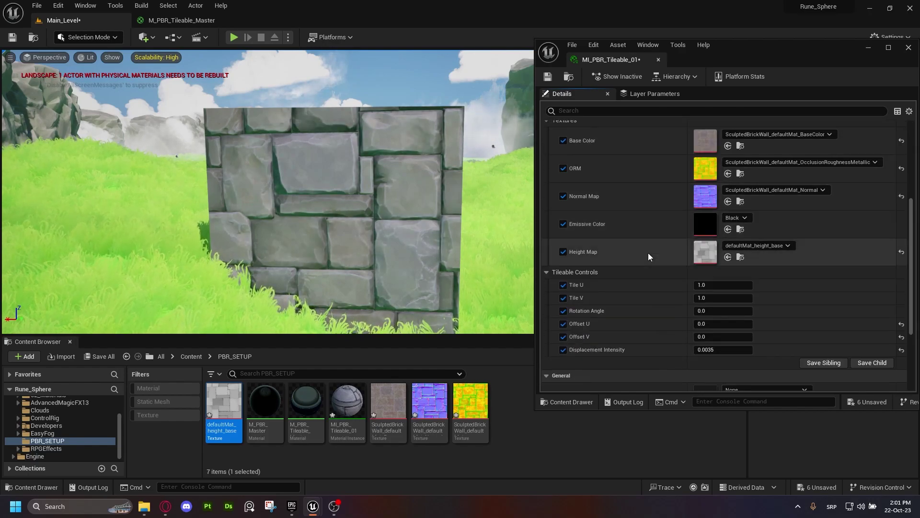
scroll(649, 252, "down", 1)
left_click(713, 255)
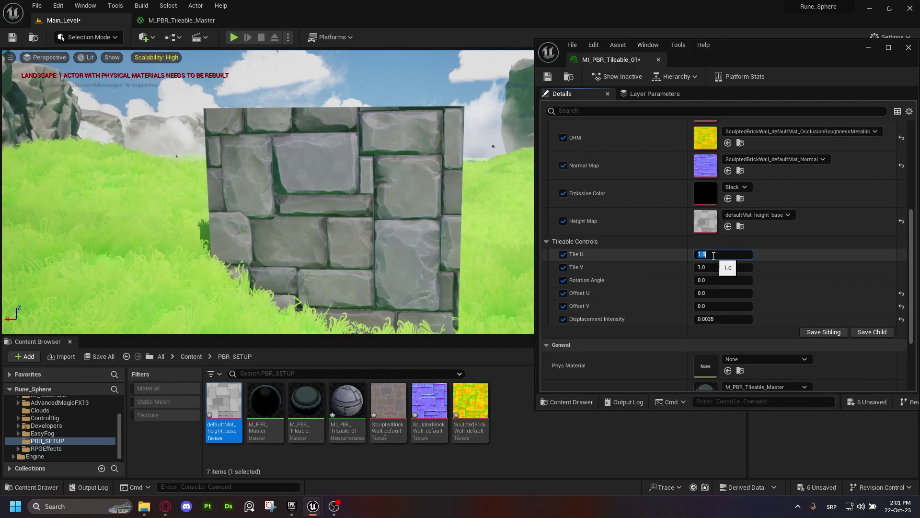
type("2")
key("Return")
type("2")
key("Return")
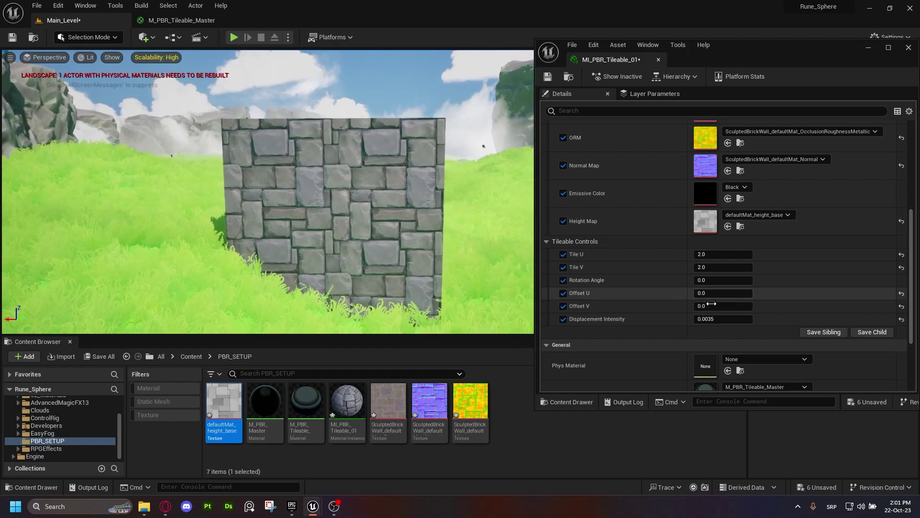
Step: Set the Rotation Angle to 0.25 in the Tileable Controls
left_click(716, 281)
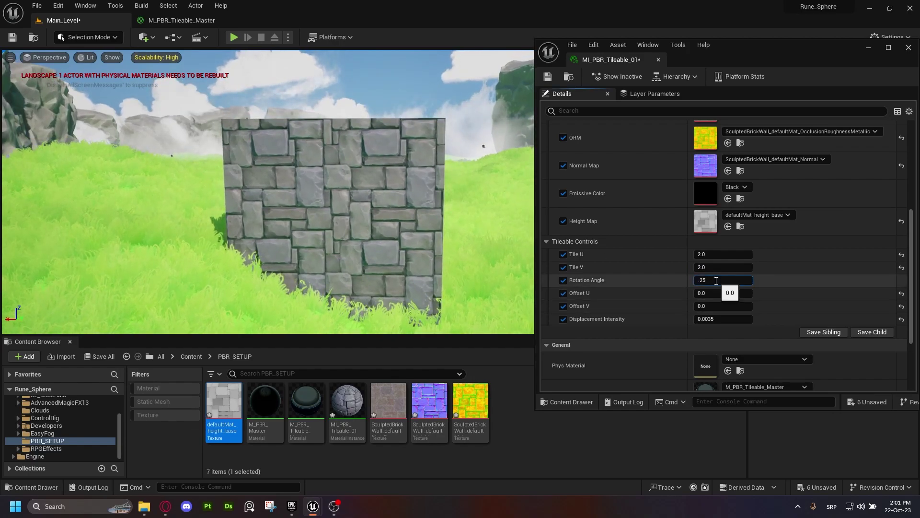
type(".25")
key("Return")
Step: Examine the rotated brick pattern on the cube from several distances and angles in the level
right_click_drag(371, 189, 343, 182)
key("s")
key("w")
key("d")
key("a")
key("w")
key("d")
key("d")
key("w")
key("s")
Step: Shift the brick pattern by raising Offset U to about 0.656 and Offset V to about 1.268
left_click(733, 293)
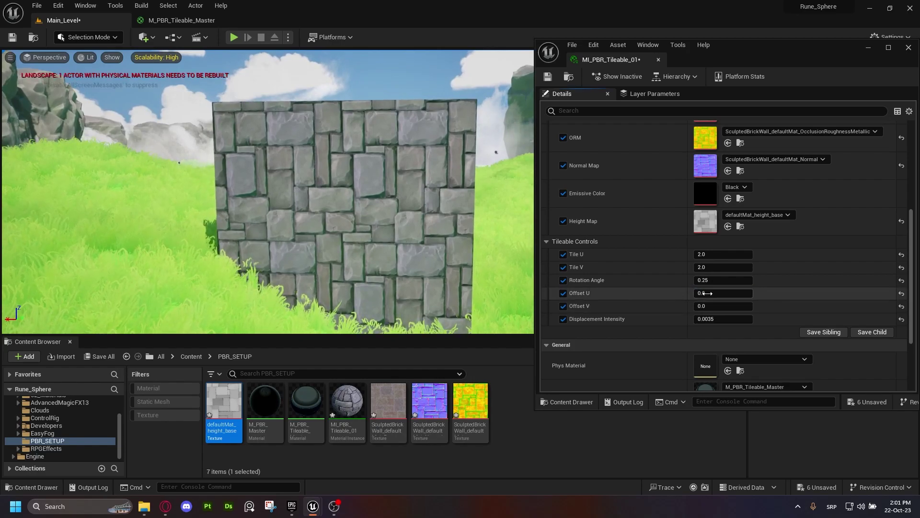
left_click_drag(709, 294, 767, 293)
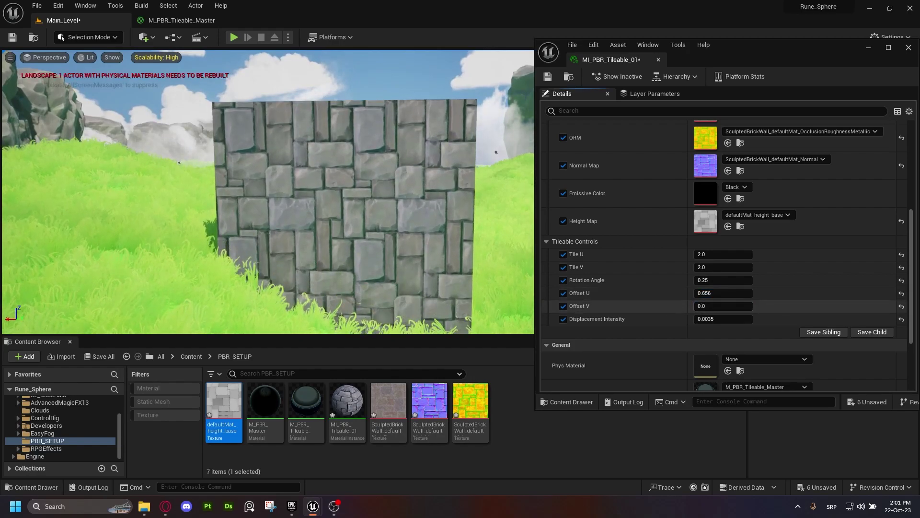
left_click_drag(715, 306, 793, 306)
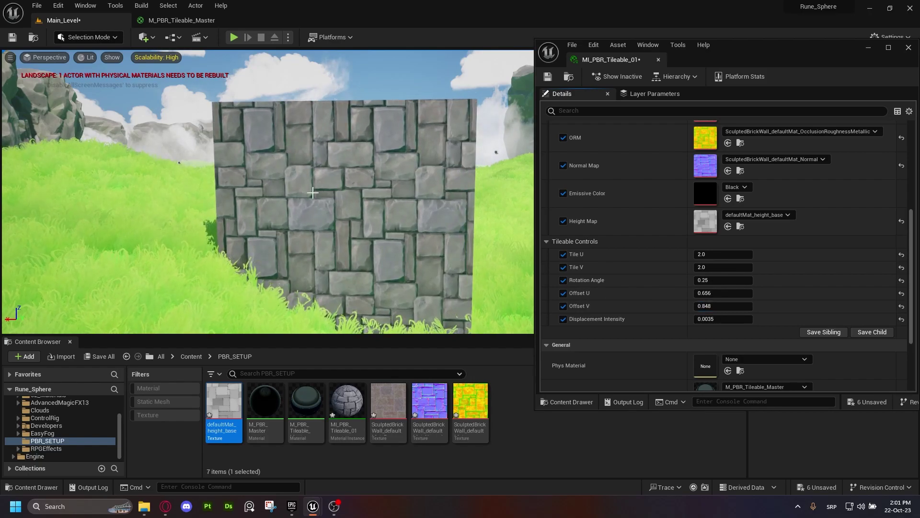
key("s")
right_click_drag(292, 182, 442, 225)
key("w")
left_click_drag(718, 306, 781, 305)
Step: Examine the shifted brick pattern on the cube from different angles in the level
key("s")
key("d")
mouse_move(434, 212)
right_mouse_down()
mouse_move(393, 215)
mouse_move(434, 212)
right_mouse_up()
key("w")
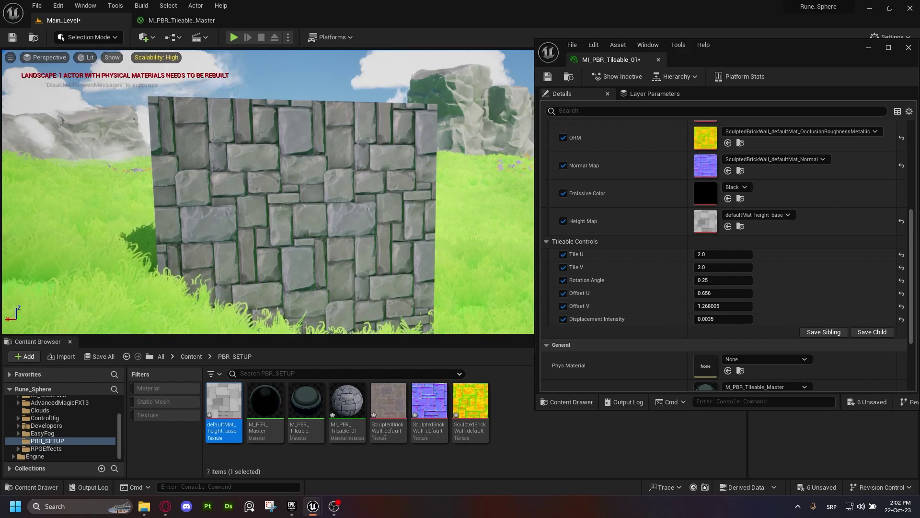
key("d")
right_click_drag(479, 192, 453, 192)
key("w")
key("a")
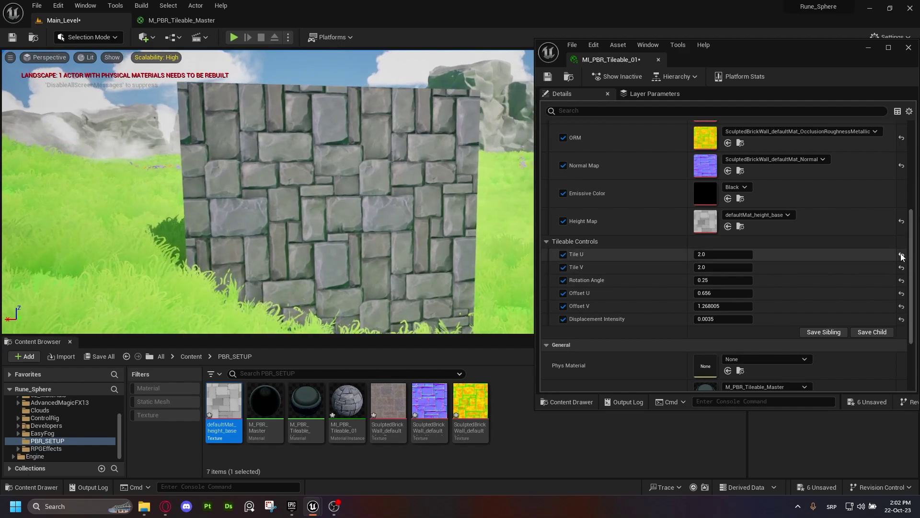
Step: Reset Tile U, Tile V, Offset U and Offset V to their default values and view the cube from farther away
left_click(902, 255)
left_click(902, 267)
left_click(902, 307)
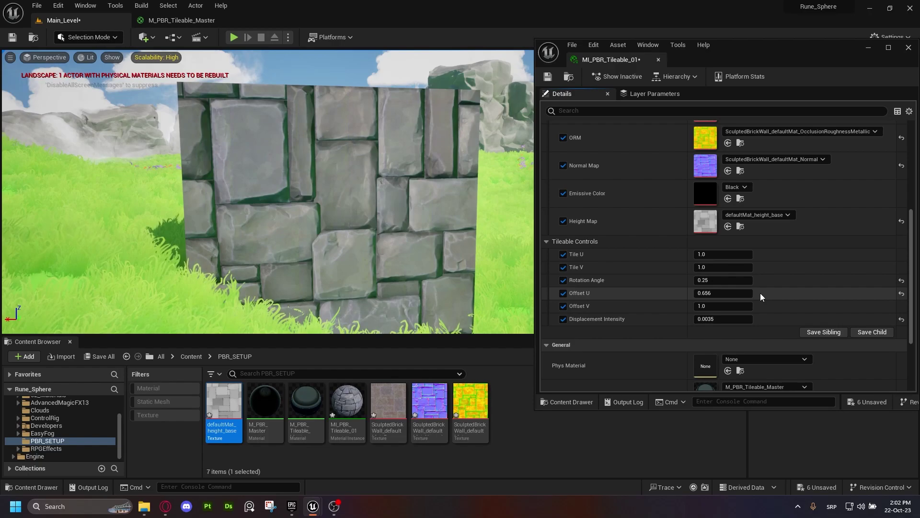
left_click(902, 292)
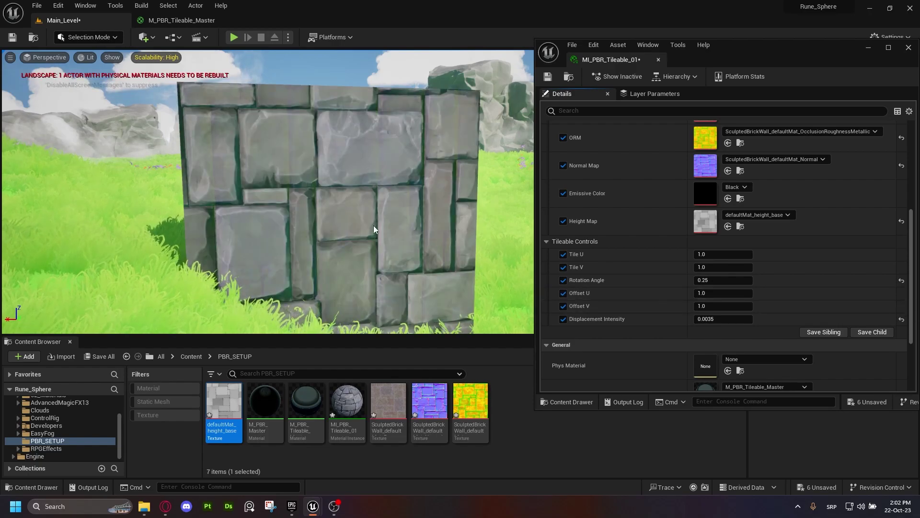
key("s")
right_click_drag(372, 225, 307, 223)
left_click_drag(364, 235, 373, 224)
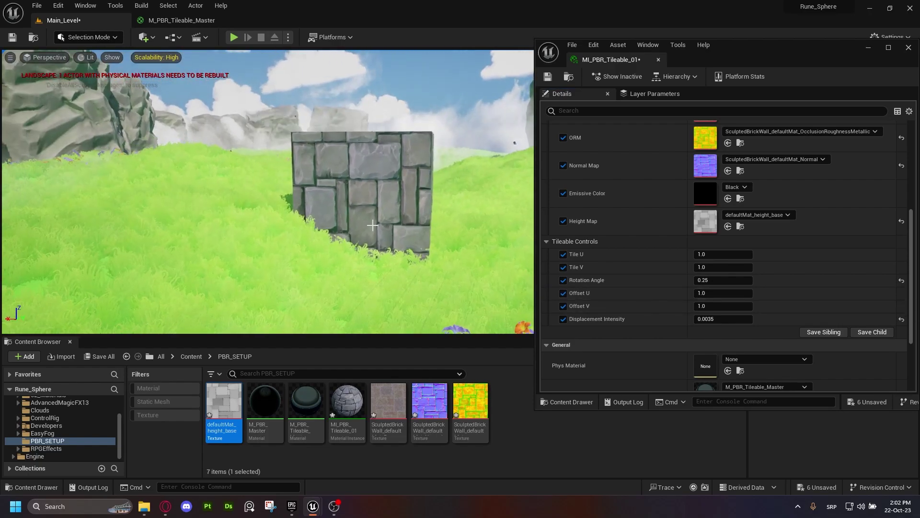